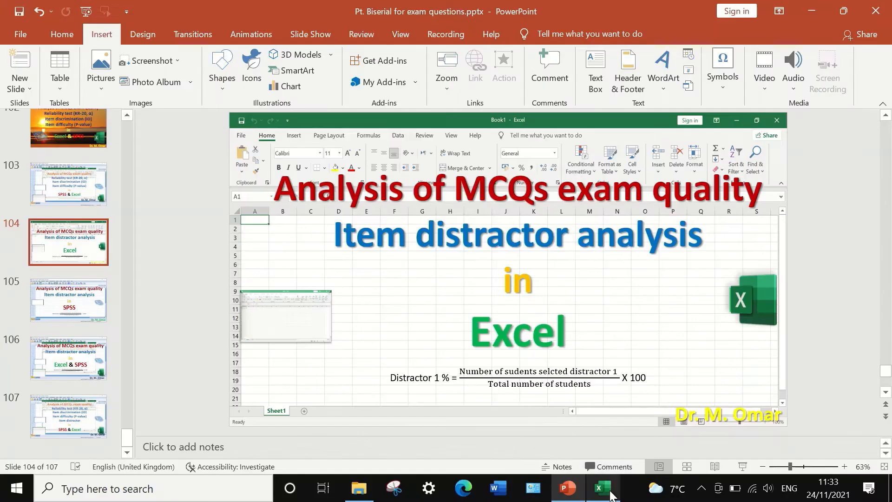
# Step: Switch to the Excel workbook and enter the heading "Distractor %" in cell F3
pyautogui.click(600, 488)
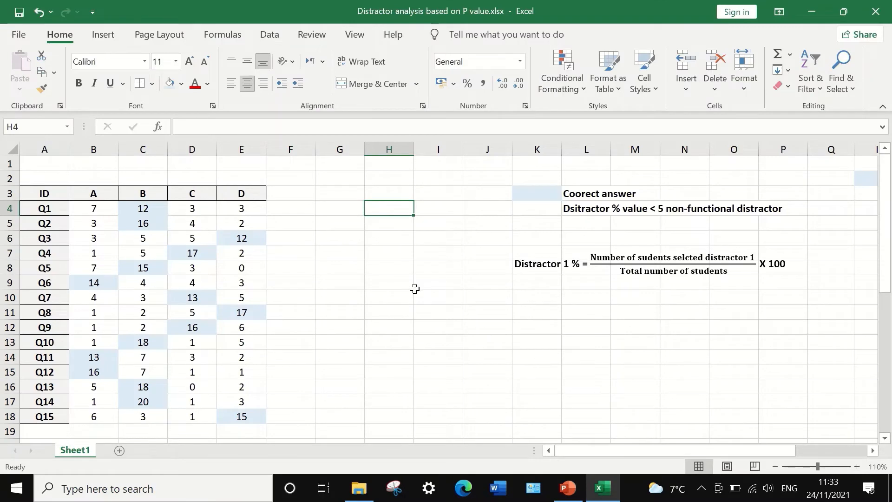
pyautogui.scroll(-1, 412, 286)
pyautogui.scroll(1, 412, 288)
pyautogui.click(288, 195)
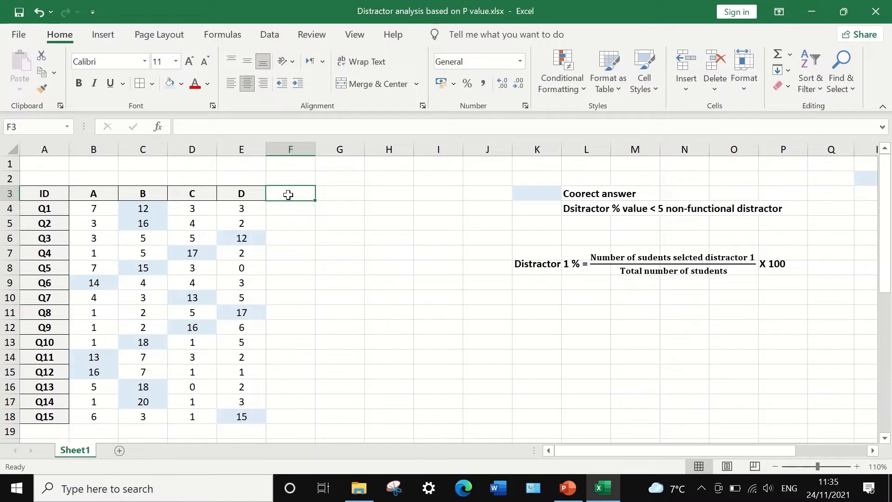
pyautogui.write('D')
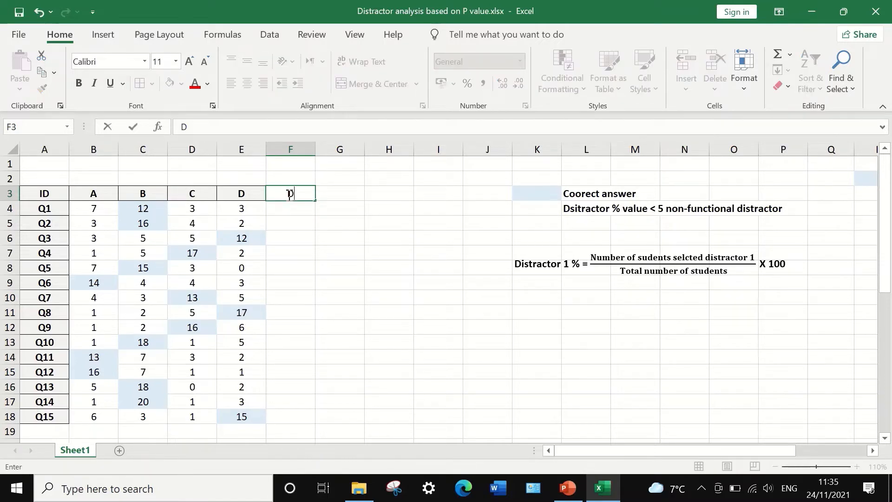
pyautogui.write('isttac')
pyautogui.press('BackSpace')
pyautogui.press('BackSpace')
pyautogui.press('BackSpace')
pyautogui.press('BackSpace')
pyautogui.write('tractor')
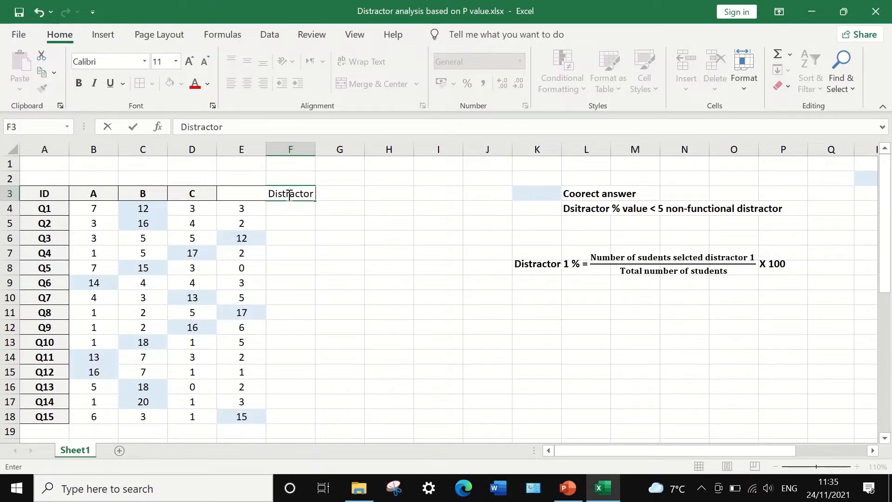
pyautogui.write(' %')
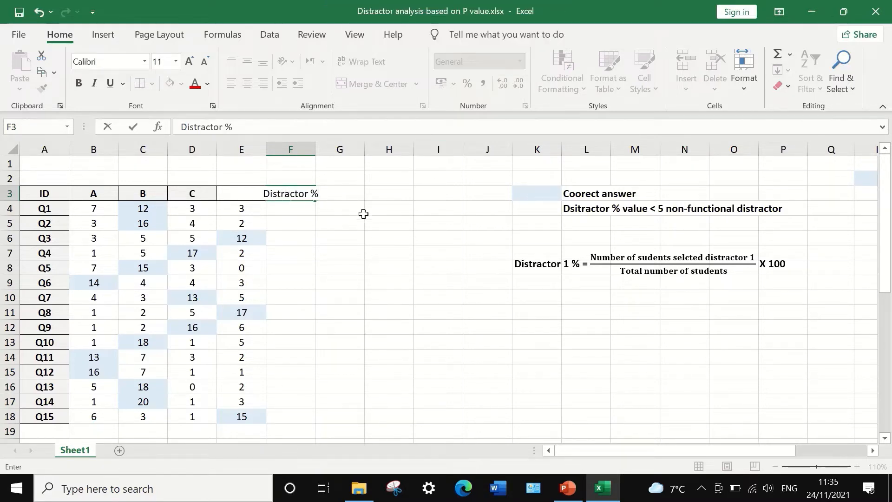
pyautogui.click(346, 192)
pyautogui.press('Return')
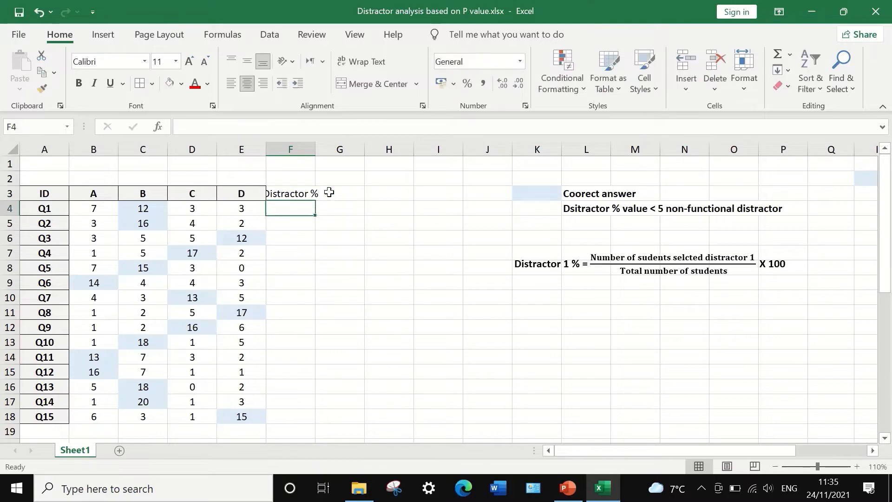
# Step: Enter the column headings "A %", "B %", "C%" and "D%" in cells G3 to J3
pyautogui.click(341, 194)
pyautogui.write('A')
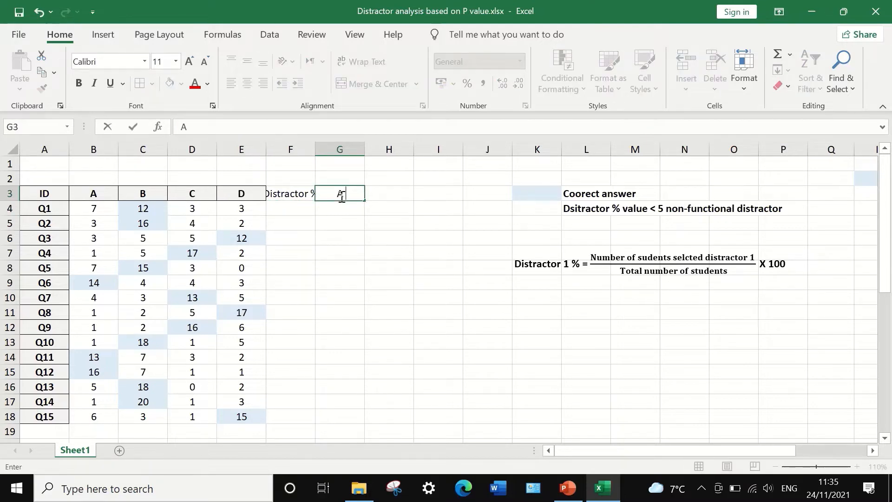
pyautogui.write(' %')
pyautogui.press('Tab')
pyautogui.write('B ')
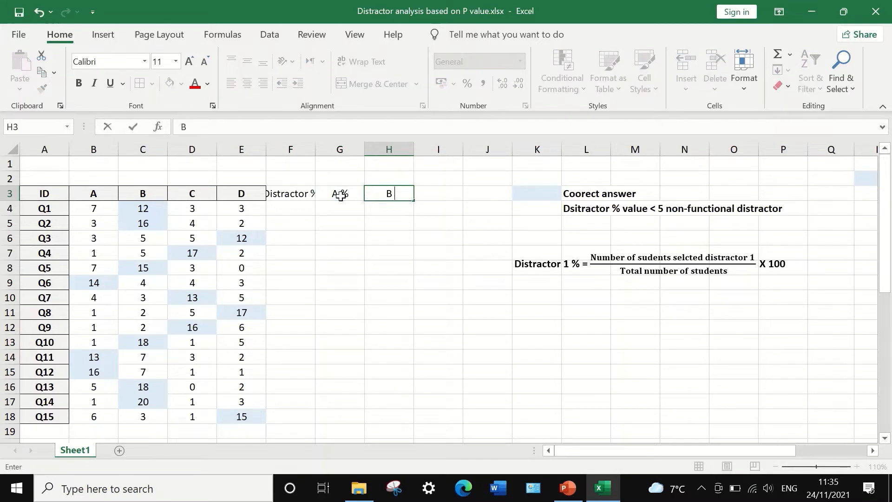
pyautogui.write('%')
pyautogui.click(445, 192)
pyautogui.write('C')
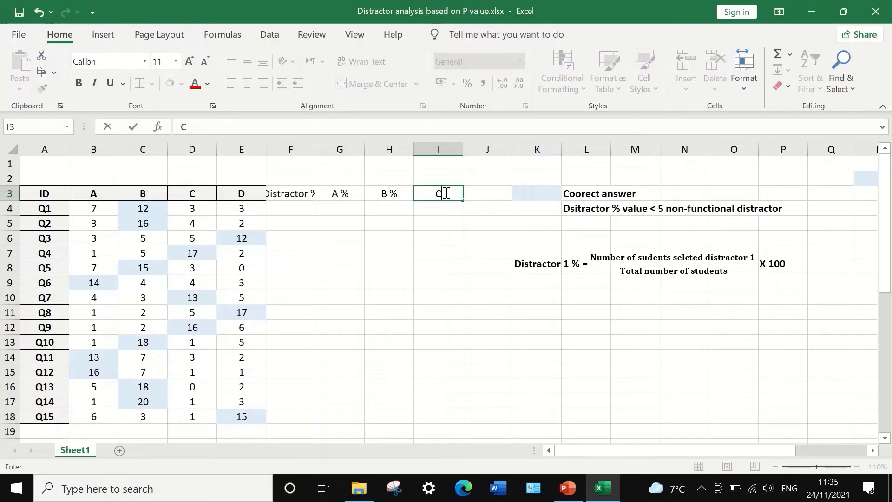
pyautogui.write('%')
pyautogui.click(499, 195)
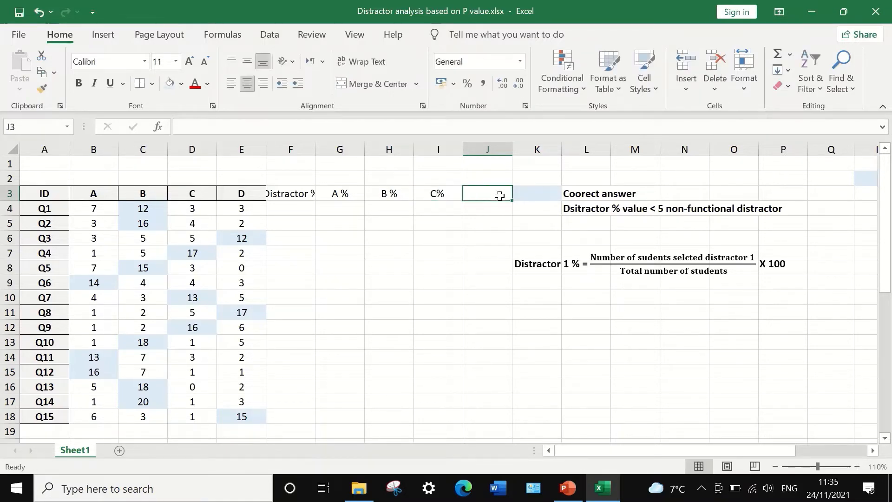
pyautogui.write('D%')
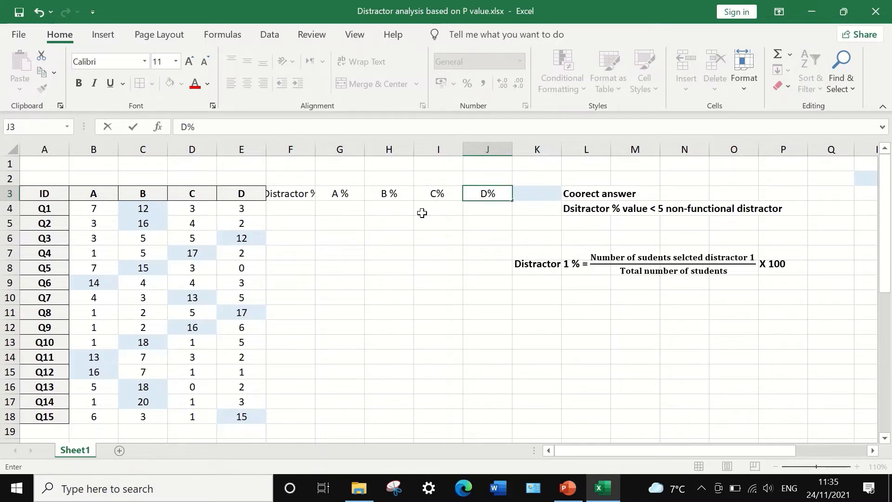
# Step: Calculate Q1's option A percentage in G4 with the formula =B4/25*100
pyautogui.click(346, 206)
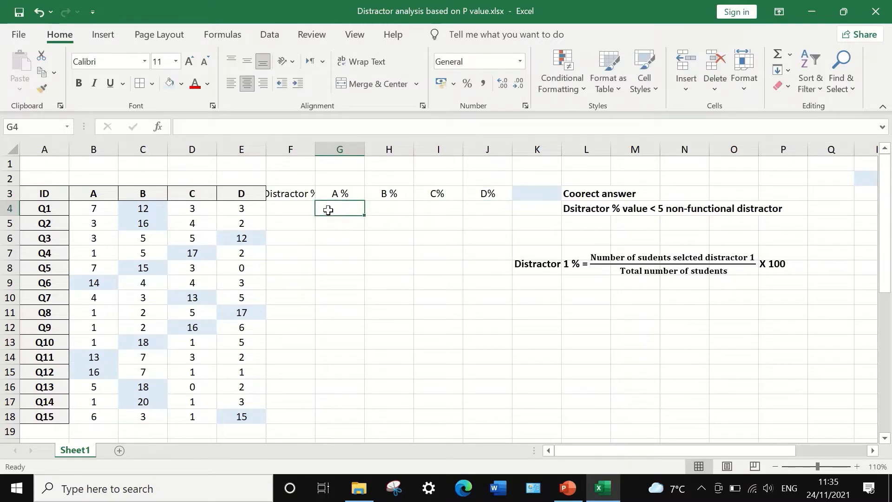
pyautogui.write('=')
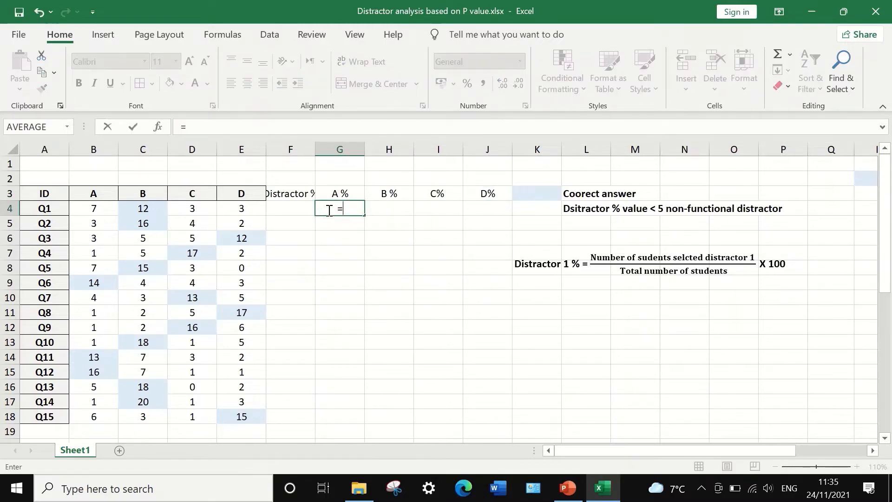
pyautogui.click(84, 210)
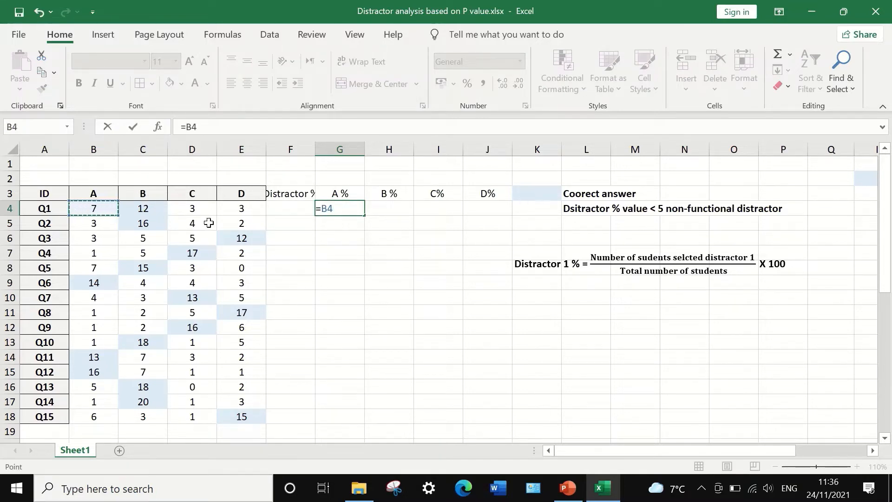
pyautogui.write('/25')
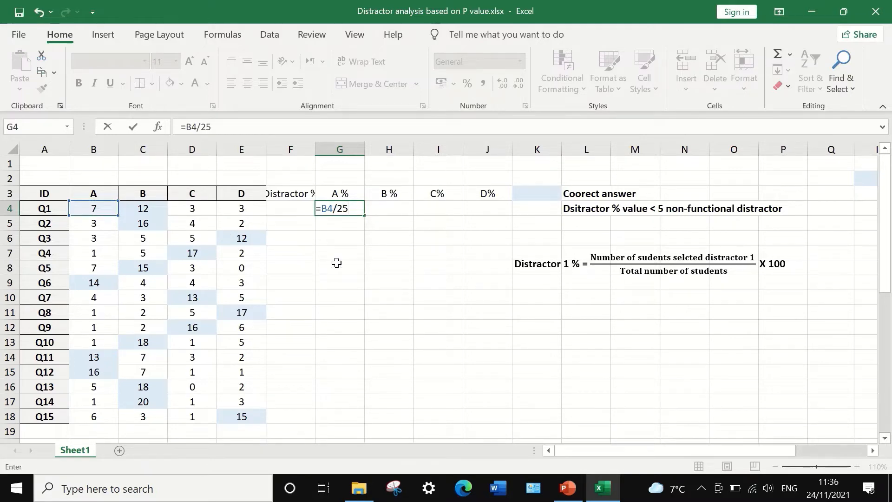
pyautogui.write('*100')
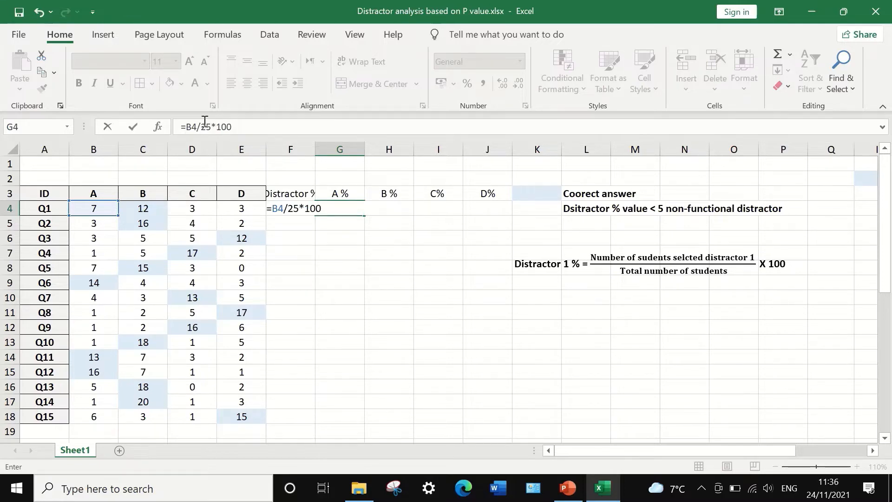
pyautogui.press('Return')
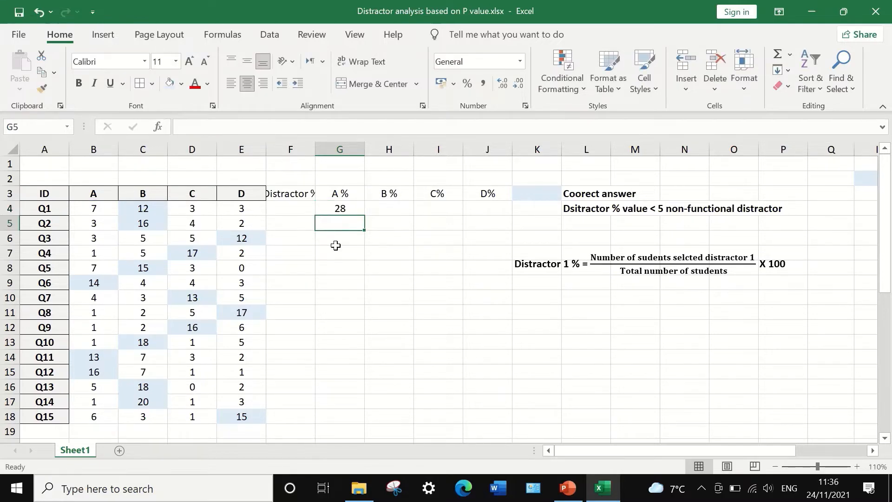
# Step: Fill the G4 formula across to J4 and down to row 18 for all questions
pyautogui.click(340, 209)
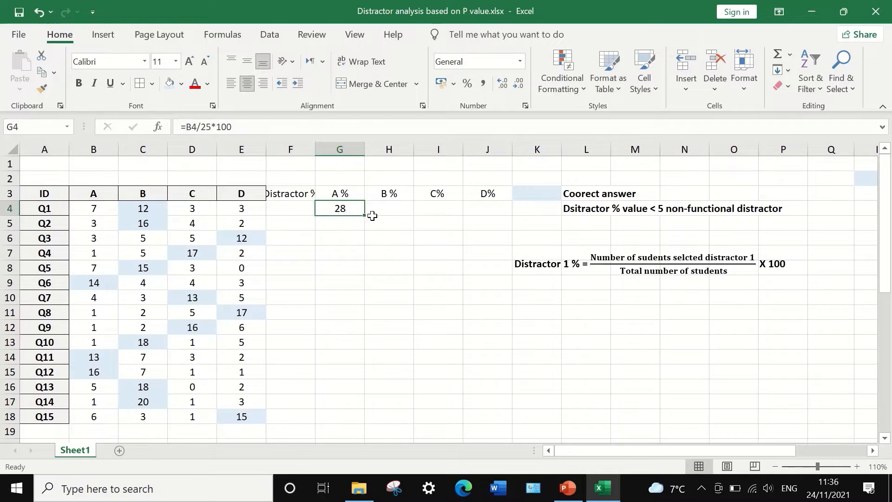
pyautogui.moveTo(363, 215); pyautogui.dragTo(363, 215)
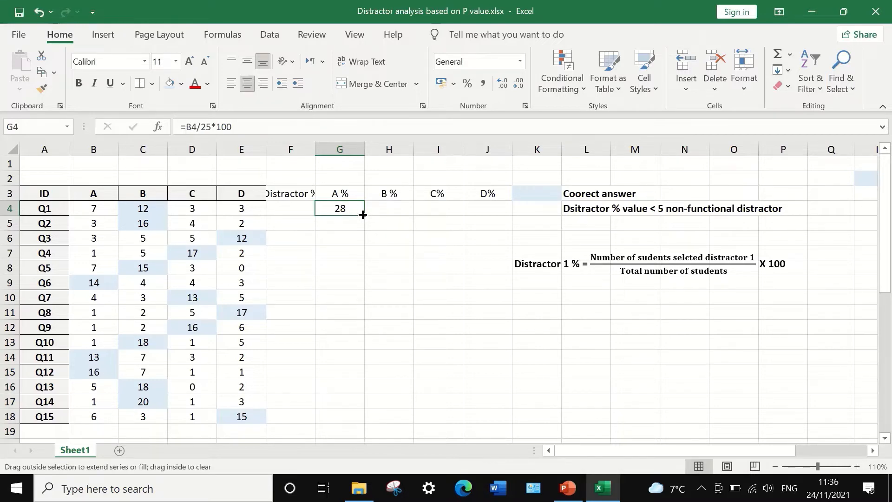
pyautogui.moveTo(368, 213); pyautogui.dragTo(494, 219)
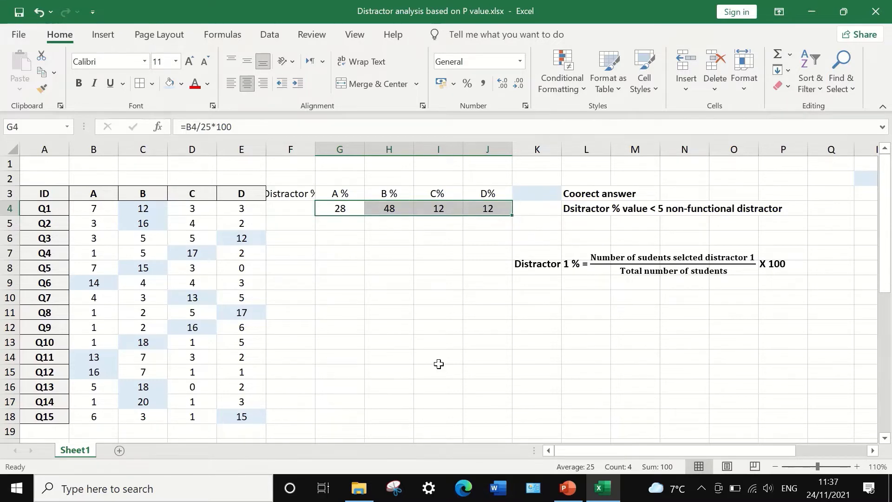
pyautogui.moveTo(510, 214); pyautogui.dragTo(519, 419)
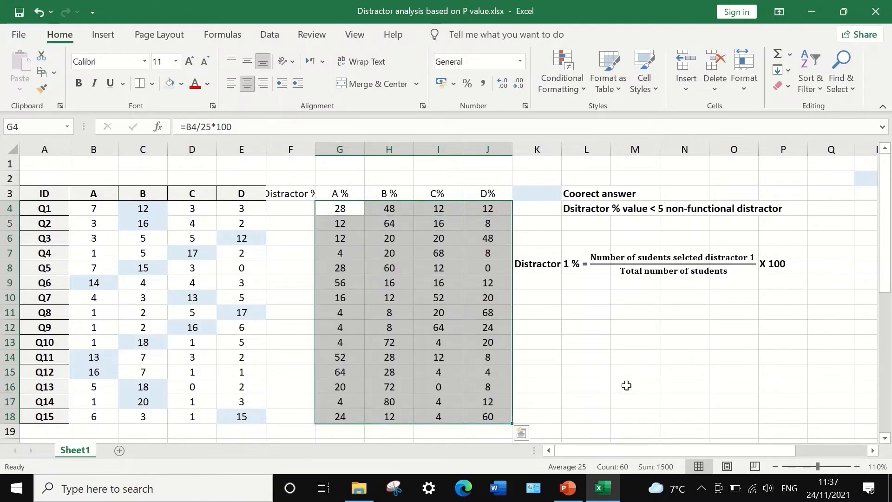
# Step: Apply a Less Than 5 conditional format with Light Red Fill with Dark Red Text to empty cell M16
pyautogui.click(627, 385)
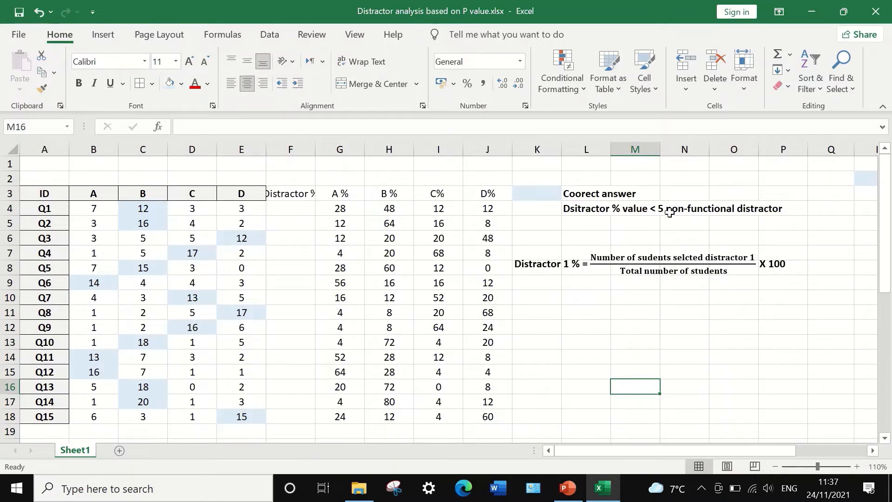
pyautogui.click(562, 84)
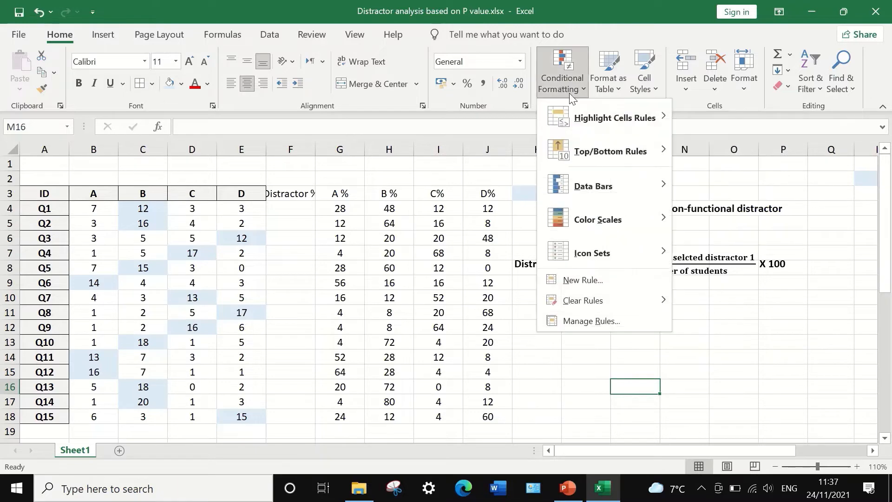
pyautogui.moveTo(584, 110)
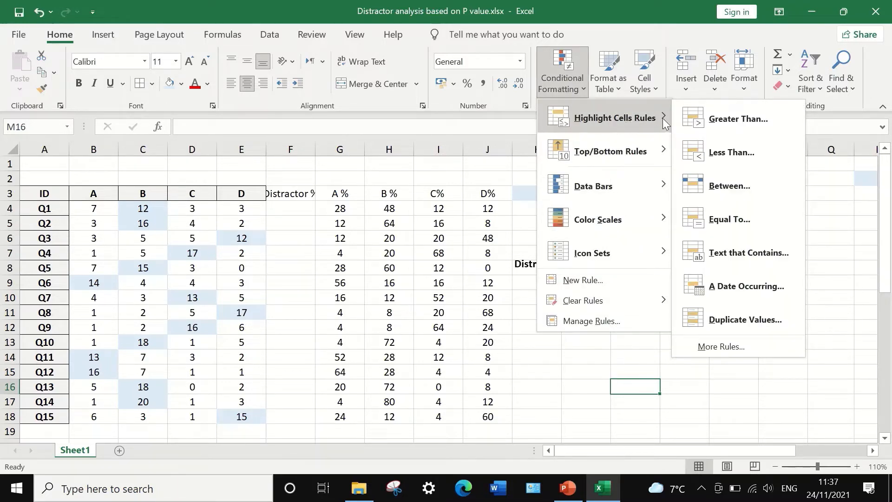
pyautogui.click(732, 149)
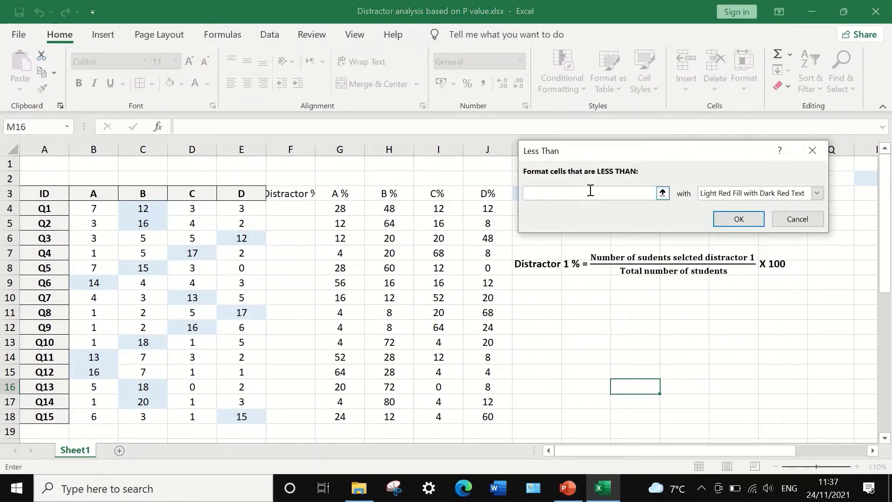
pyautogui.write('5')
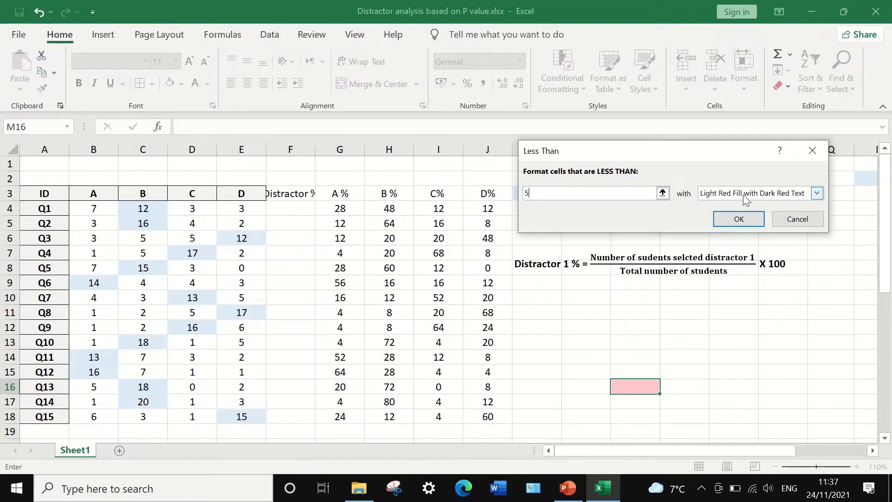
pyautogui.click(743, 220)
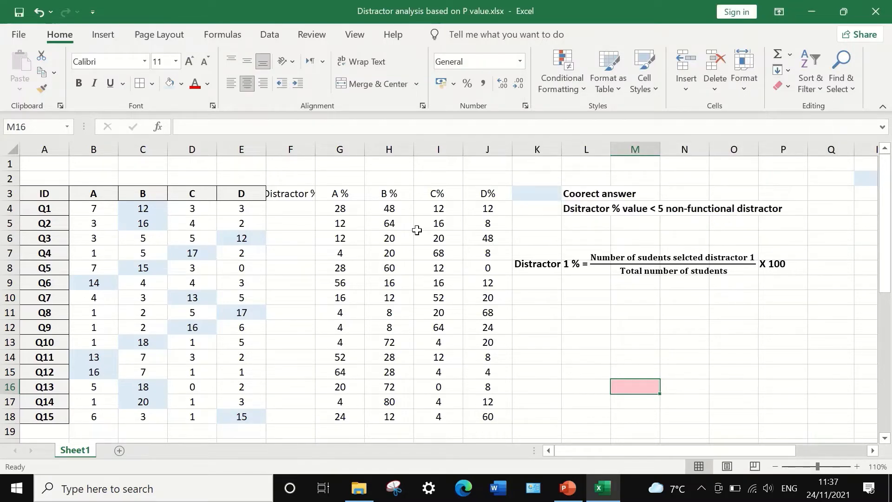
# Step: Highlight percentages in G4:J18 that are less than 5 with Light Red Fill with Dark Red Text
pyautogui.moveTo(327, 207); pyautogui.dragTo(445, 284)
pyautogui.moveTo(451, 342); pyautogui.dragTo(478, 415)
pyautogui.click(561, 91)
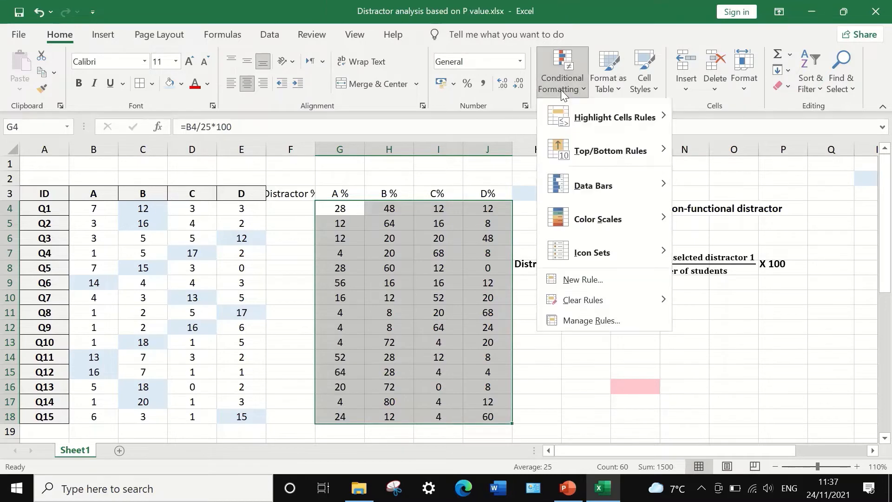
pyautogui.moveTo(580, 108)
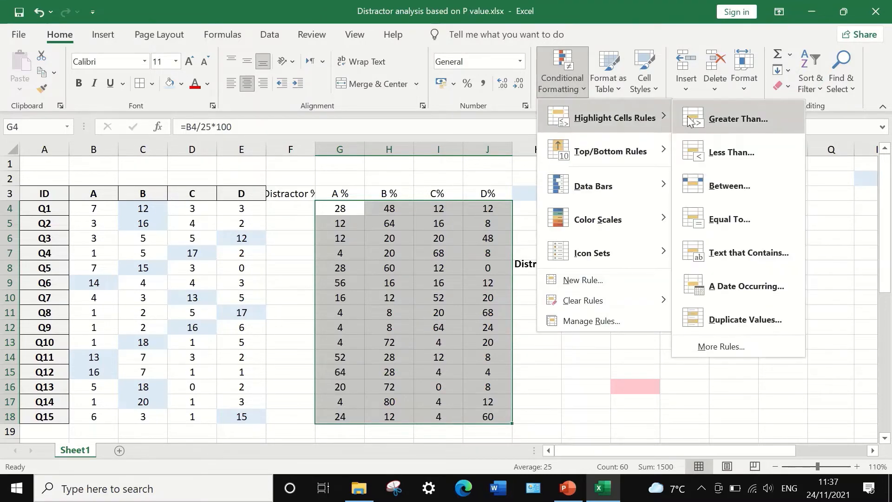
pyautogui.click(732, 151)
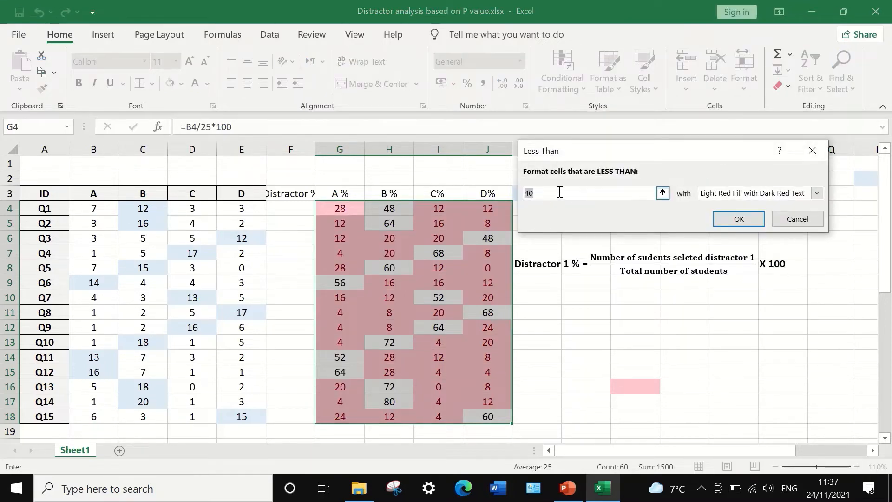
pyautogui.write('5')
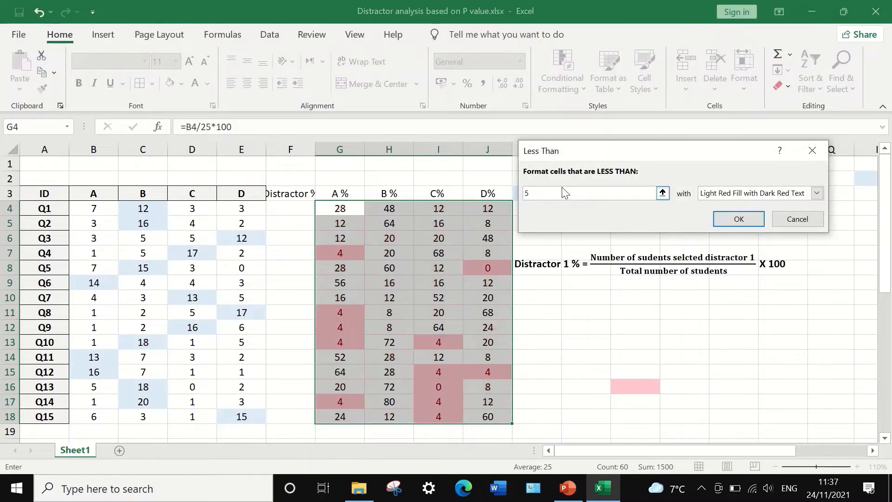
pyautogui.click(734, 219)
pyautogui.click(550, 331)
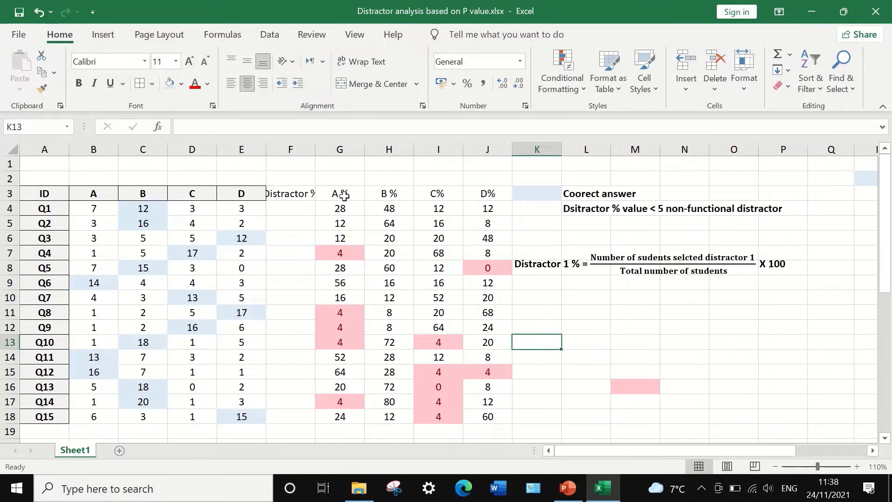
# Step: Make the percentage column headings in G3:J3 bold
pyautogui.moveTo(346, 194); pyautogui.dragTo(487, 194)
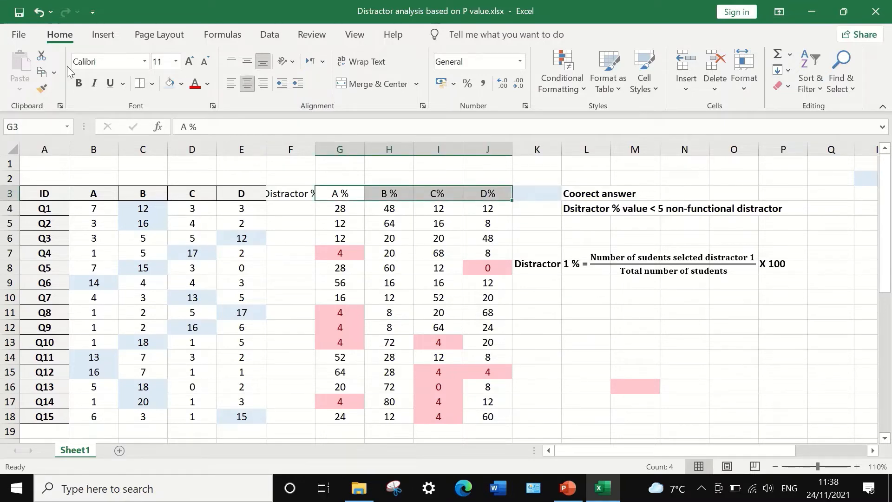
pyautogui.click(79, 83)
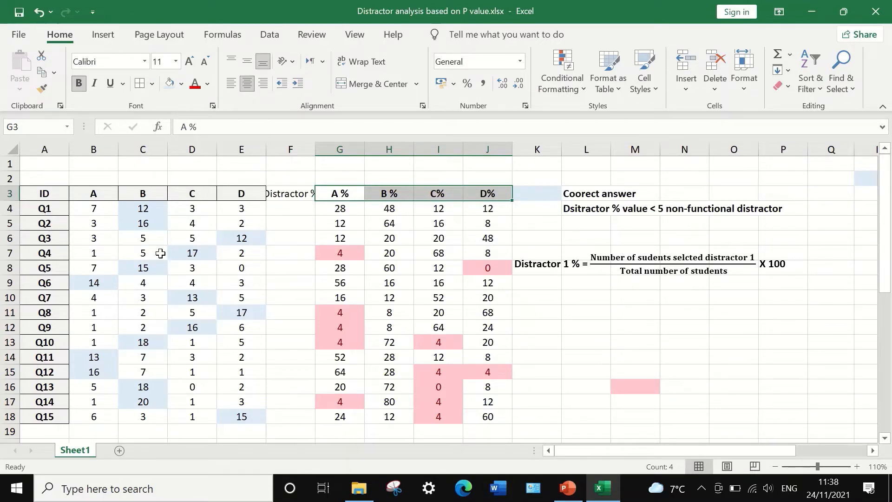
pyautogui.click(41, 254)
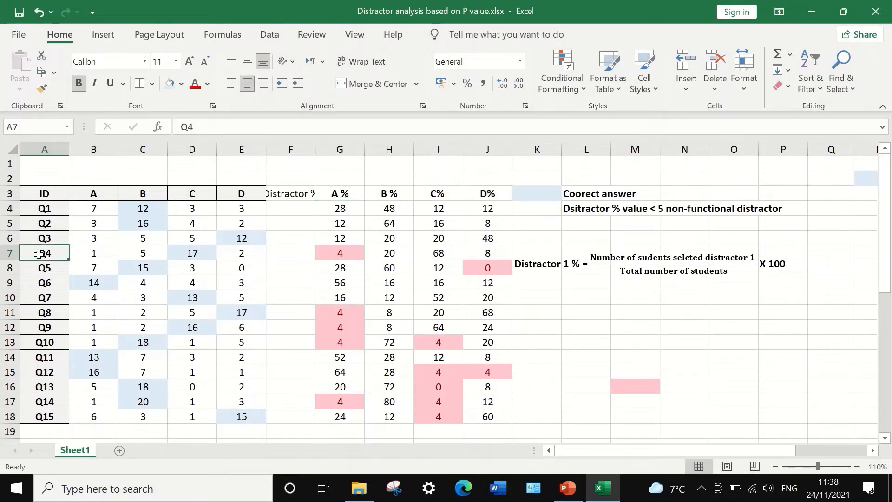
# Step: Review the highlighted distractor percentages below 5 for questions Q4, Q5, Q8, Q9, Q10, Q12, Q13 and Q15
pyautogui.click(10, 253)
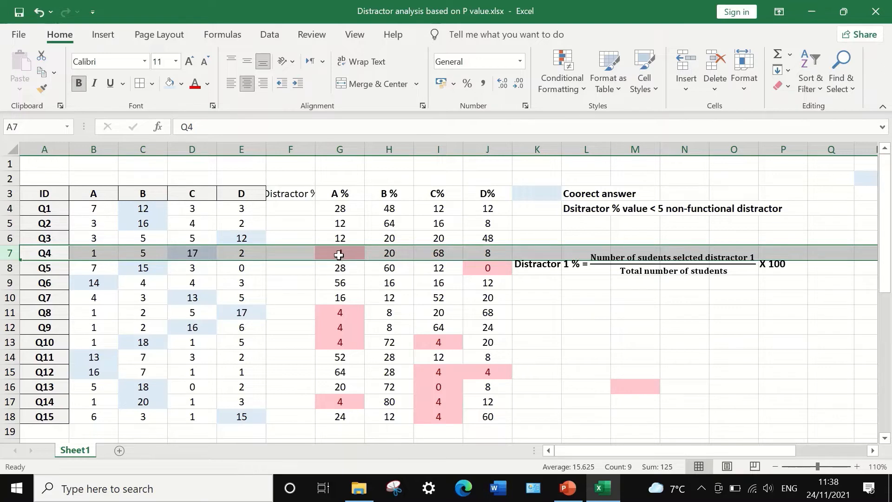
pyautogui.click(341, 175)
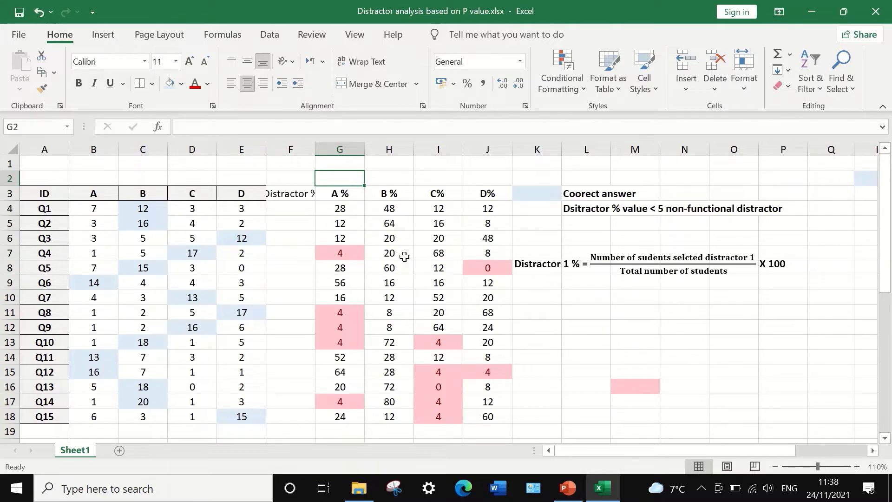
pyautogui.click(342, 251)
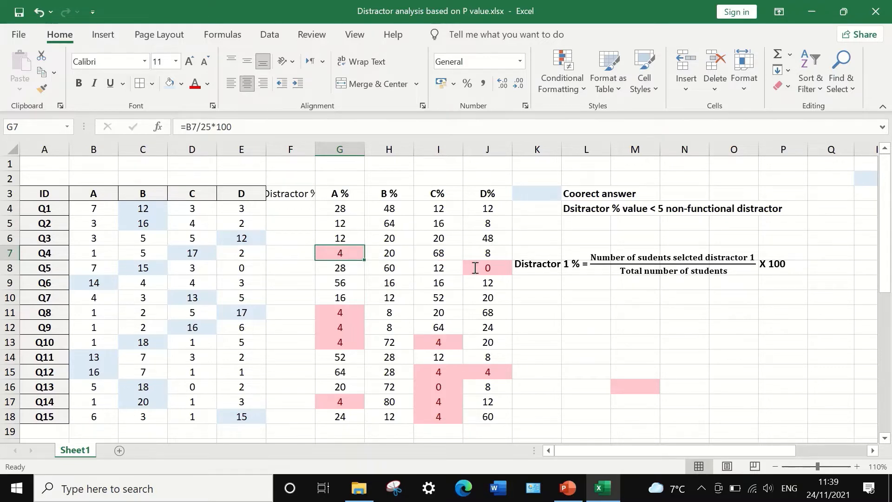
pyautogui.click(11, 268)
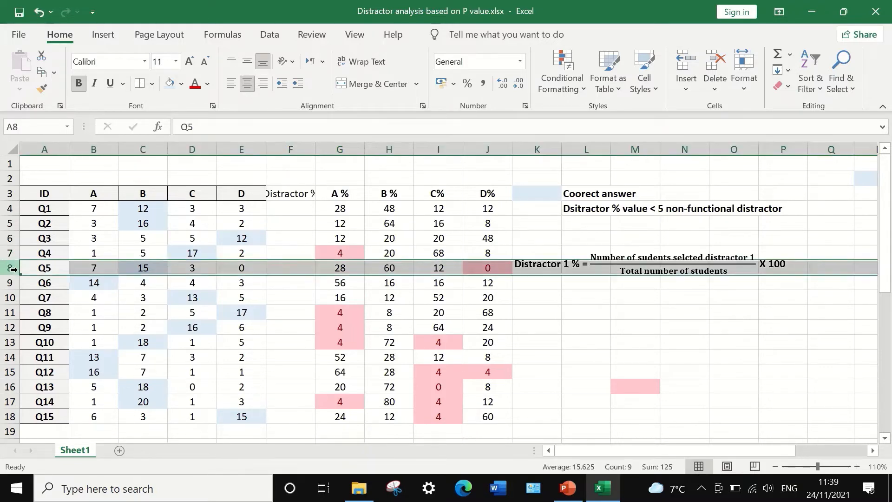
pyautogui.click(390, 269)
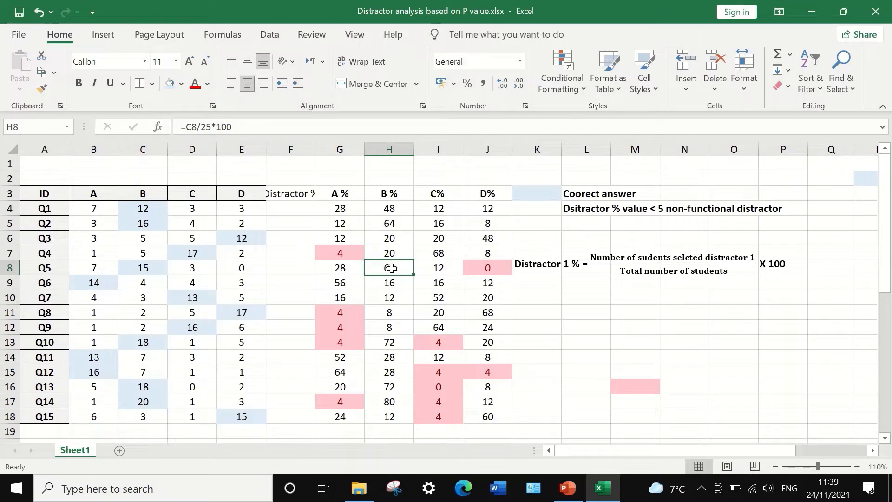
pyautogui.click(498, 268)
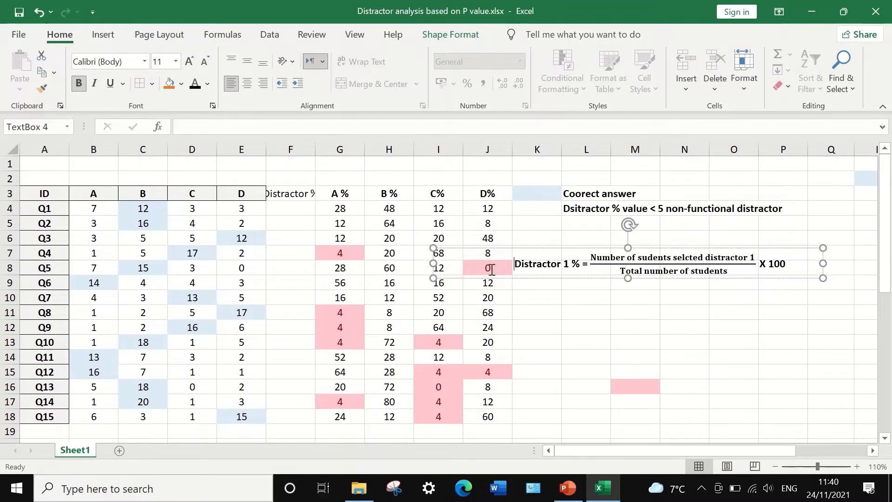
pyautogui.click(331, 312)
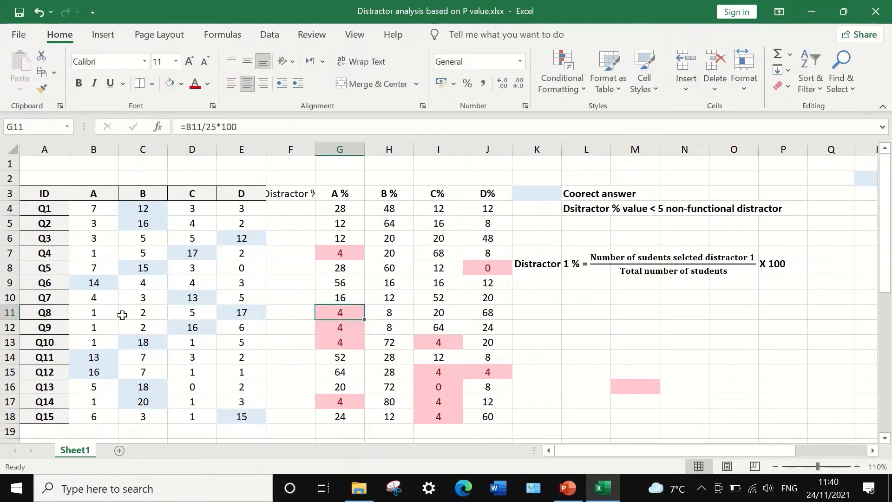
pyautogui.click(333, 328)
pyautogui.click(337, 344)
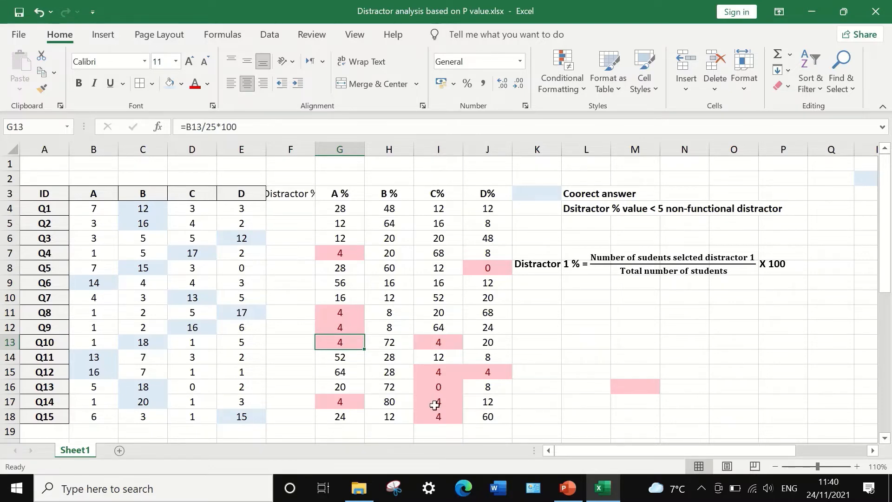
pyautogui.click(7, 372)
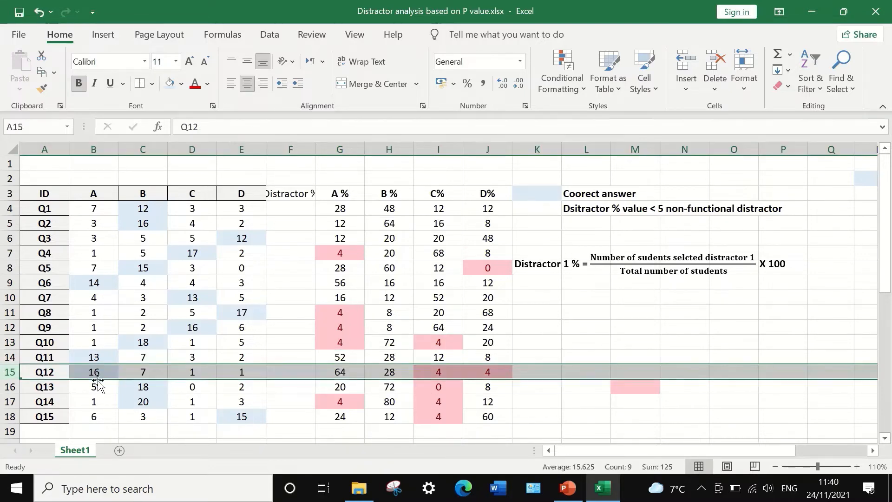
pyautogui.click(439, 373)
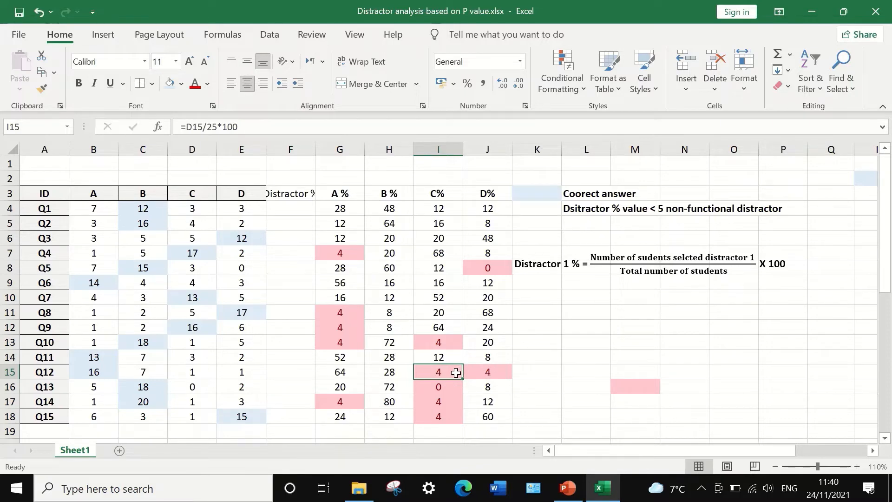
pyautogui.click(444, 386)
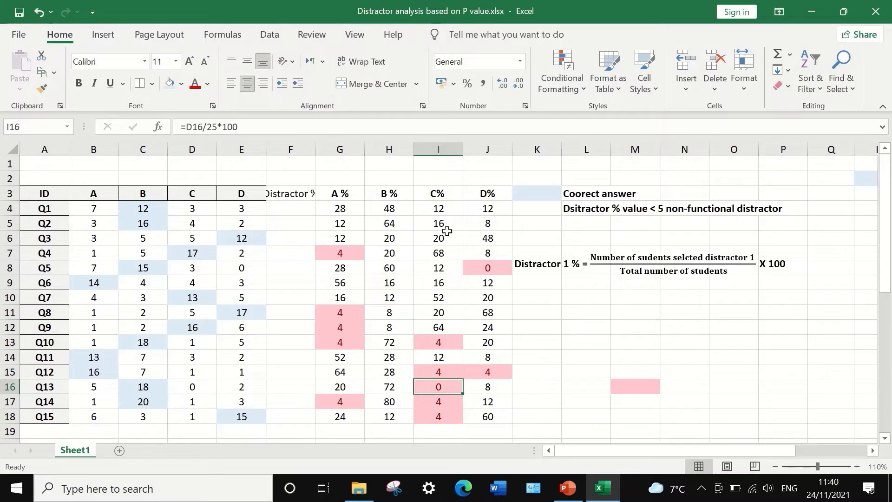
pyautogui.click(42, 419)
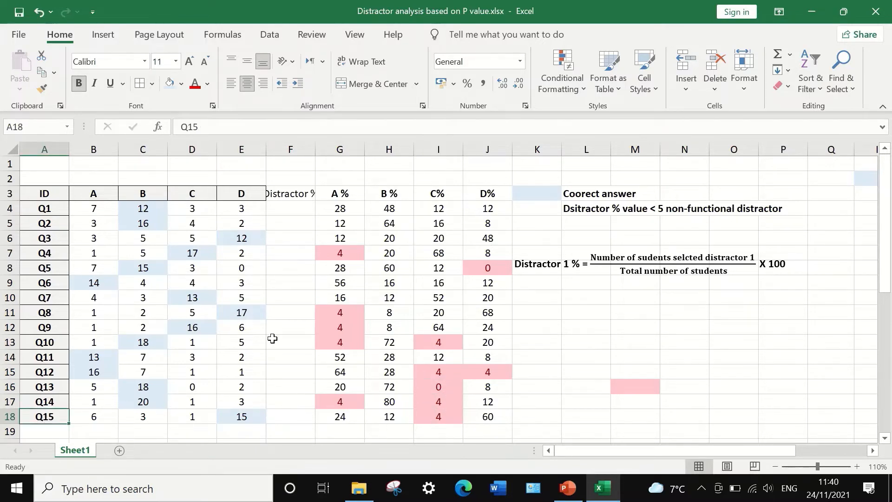
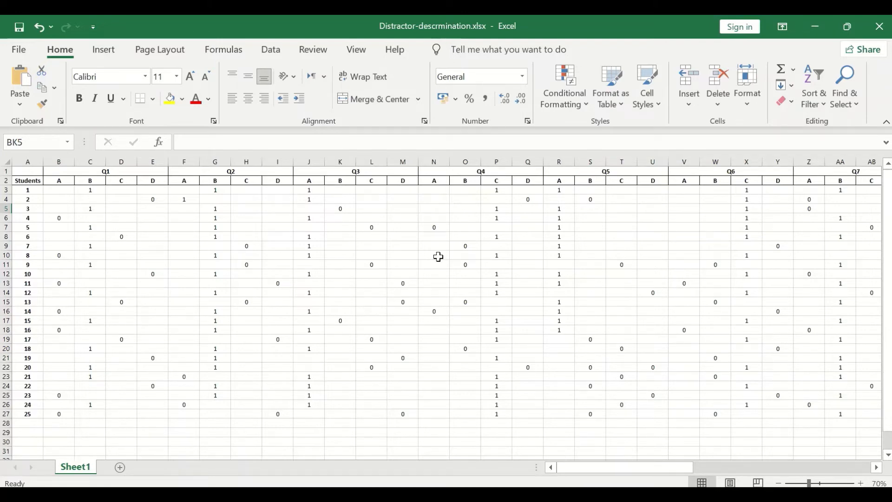
# Step: Add the column heading "totalscore" in cell BJ2, just after the Q15 options
pyautogui.moveTo(639, 467); pyautogui.dragTo(830, 450)
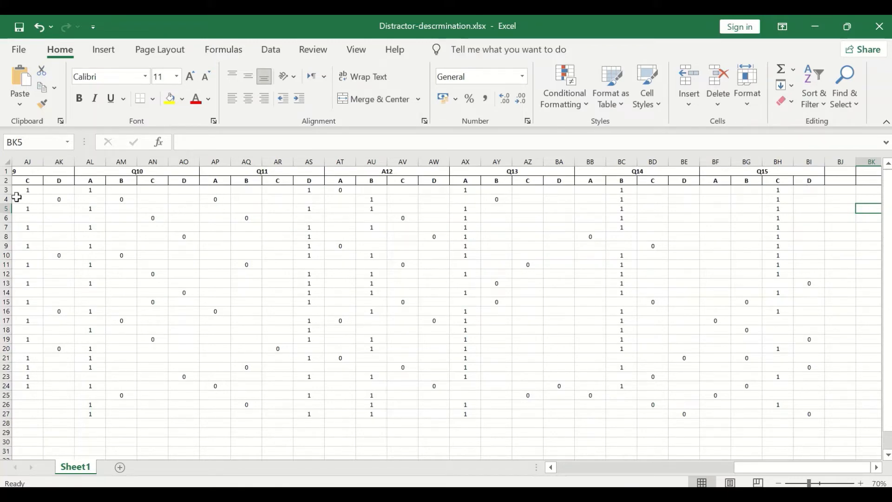
pyautogui.click(839, 182)
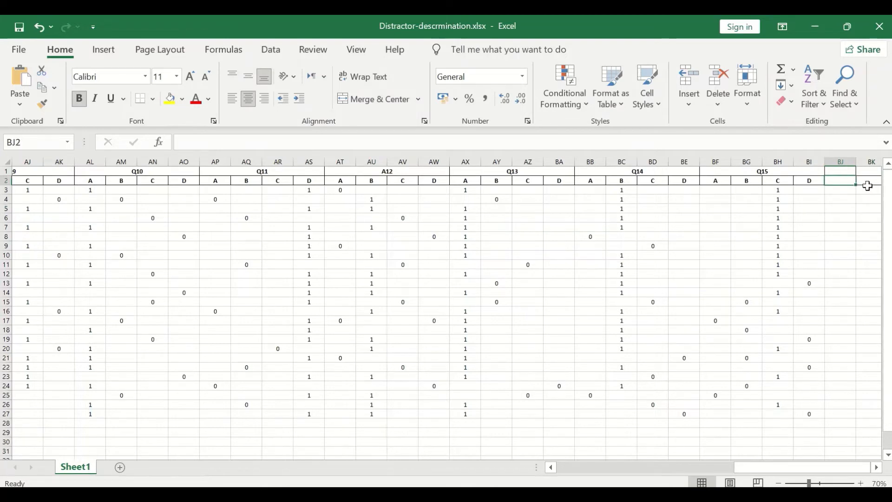
pyautogui.write('tota')
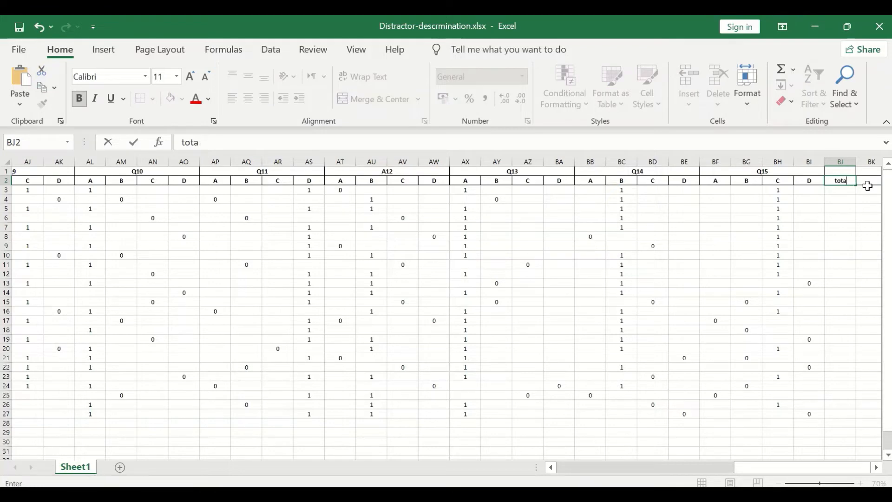
pyautogui.write('lsocre')
pyautogui.press('BackSpace')
pyautogui.press('BackSpace')
pyautogui.press('BackSpace')
pyautogui.write('core')
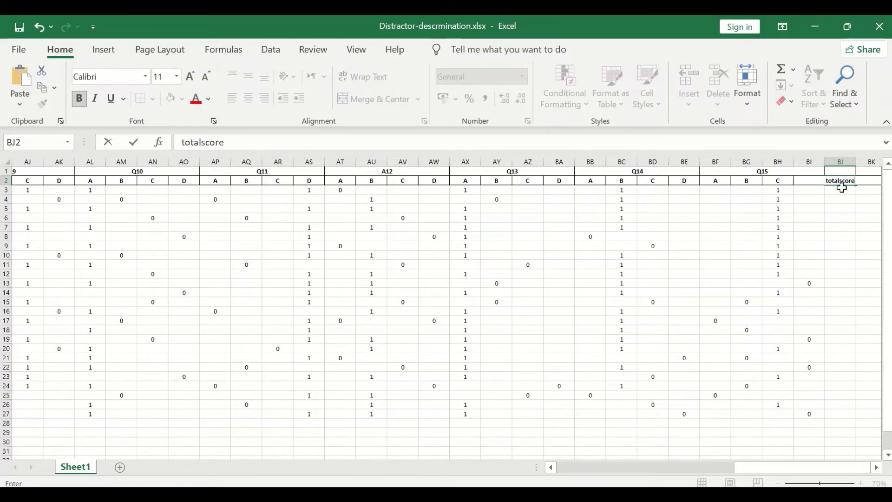
pyautogui.press('Return')
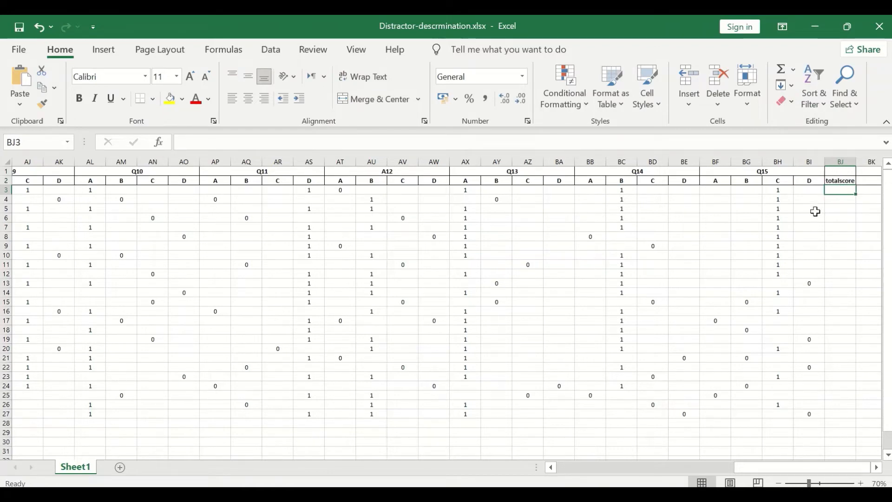
# Step: Calculate the first student's total score in BJ3 with the formula =SUM(B3:BI3)
pyautogui.click(794, 72)
pyautogui.click(802, 87)
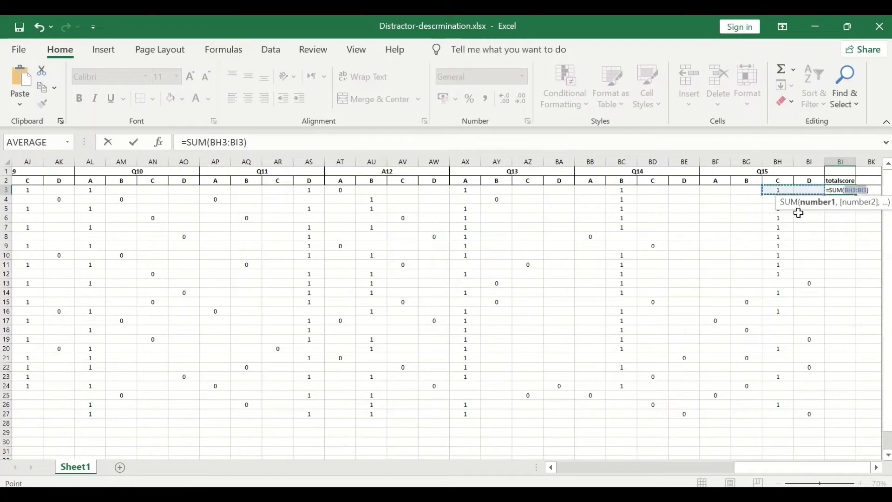
pyautogui.click(802, 190)
pyautogui.moveTo(802, 189); pyautogui.dragTo(3, 190)
pyautogui.moveTo(4, 190); pyautogui.dragTo(68, 189)
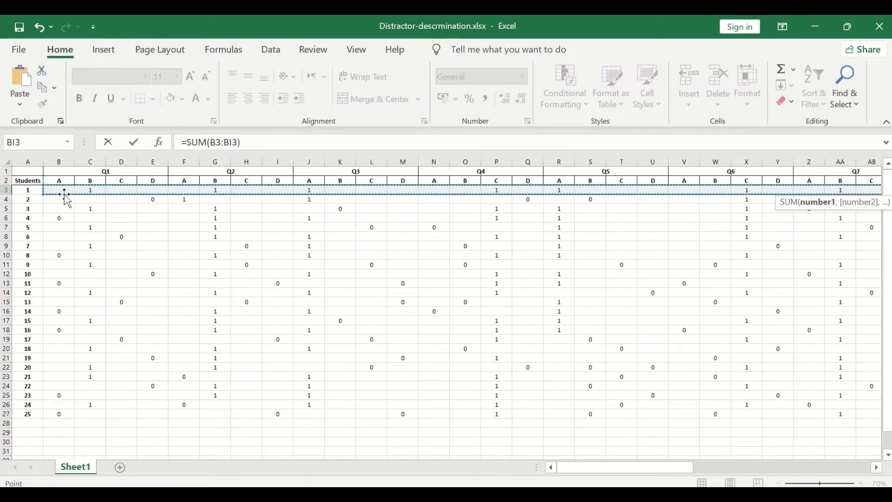
pyautogui.press('Return')
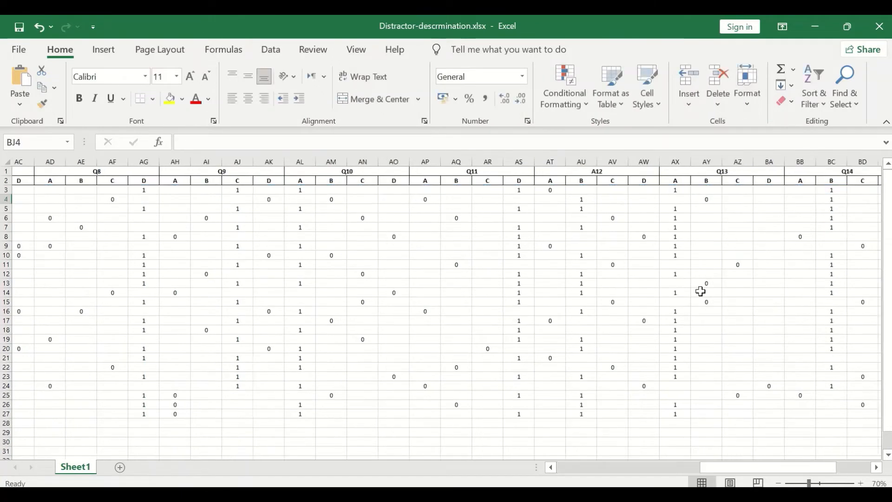
# Step: Fill the total score formula from BJ3 down to BJ27 for all 25 students
pyautogui.click(829, 188)
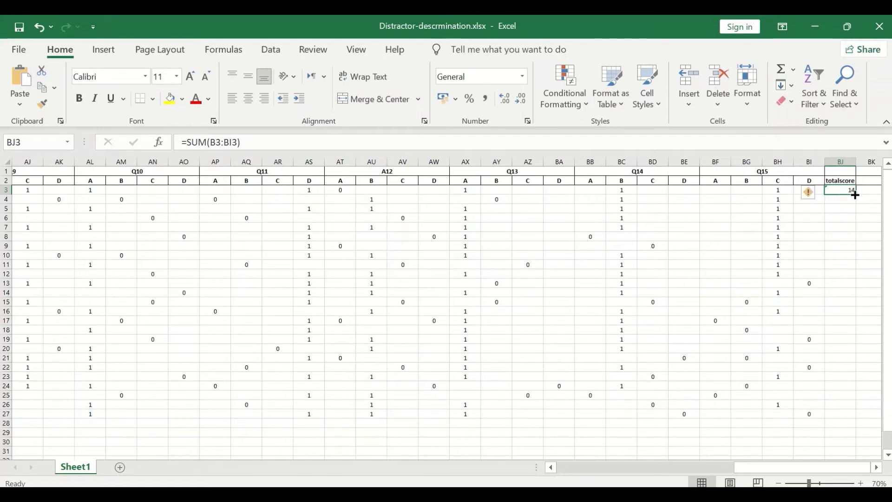
pyautogui.moveTo(856, 195); pyautogui.dragTo(847, 423)
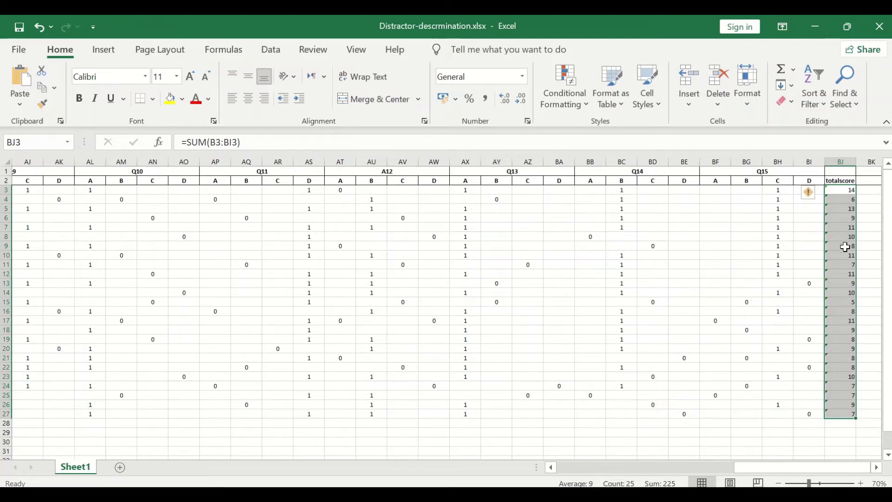
pyautogui.click(866, 292)
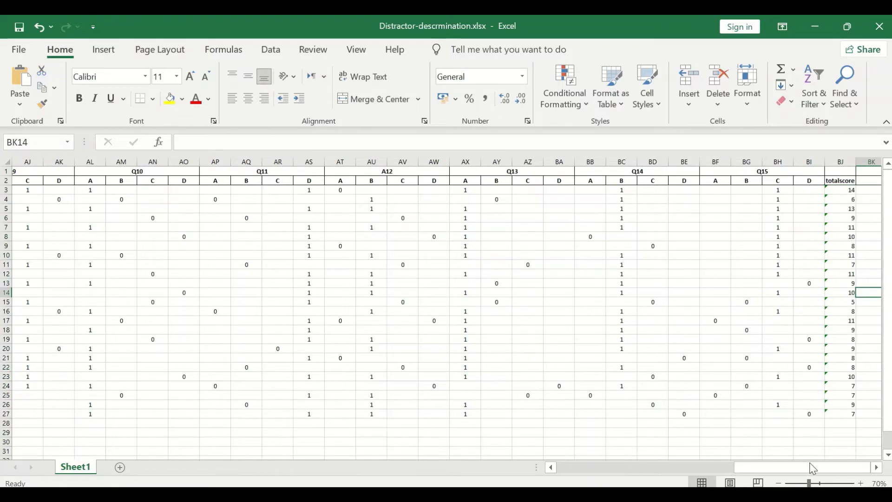
pyautogui.moveTo(812, 467); pyautogui.dragTo(813, 447)
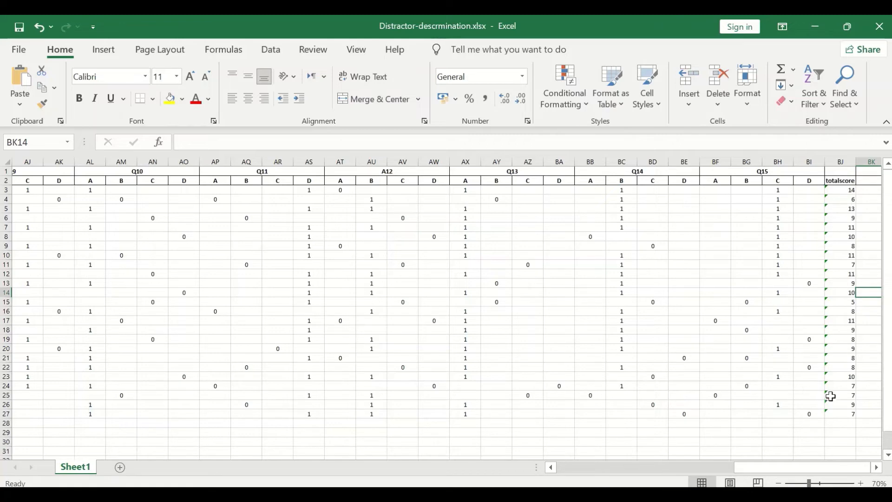
pyautogui.moveTo(809, 467)
pyautogui.mouseDown()
pyautogui.moveTo(707, 462)
pyautogui.moveTo(820, 470)
pyautogui.mouseUp()
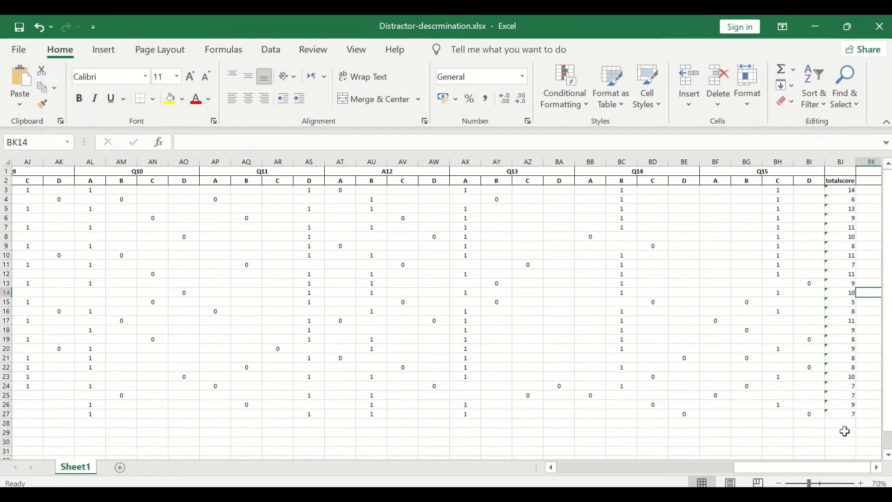
# Step: Sort the student data in A2:BJ27 by totalscore from largest to smallest, based on cell values
pyautogui.moveTo(823, 467); pyautogui.dragTo(614, 434)
pyautogui.moveTo(27, 183); pyautogui.dragTo(66, 183)
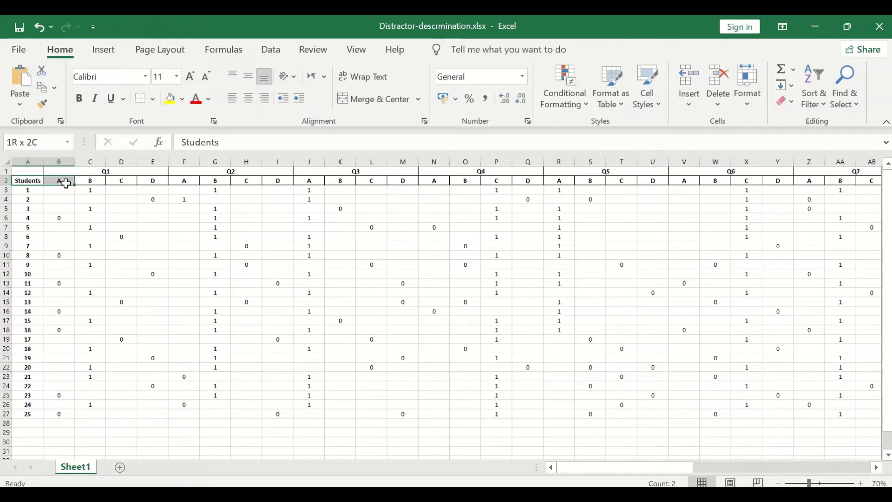
pyautogui.moveTo(65, 183); pyautogui.dragTo(805, 415)
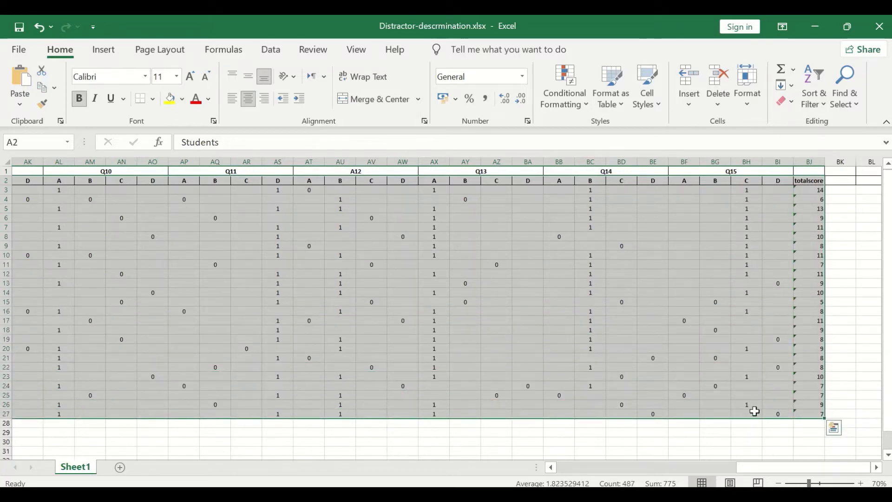
pyautogui.moveTo(807, 466); pyautogui.dragTo(509, 471)
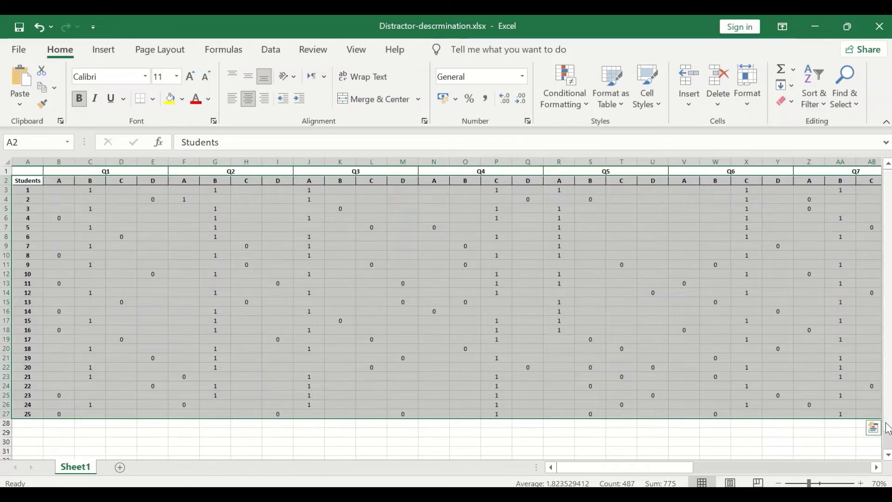
pyautogui.moveTo(663, 472); pyautogui.dragTo(841, 472)
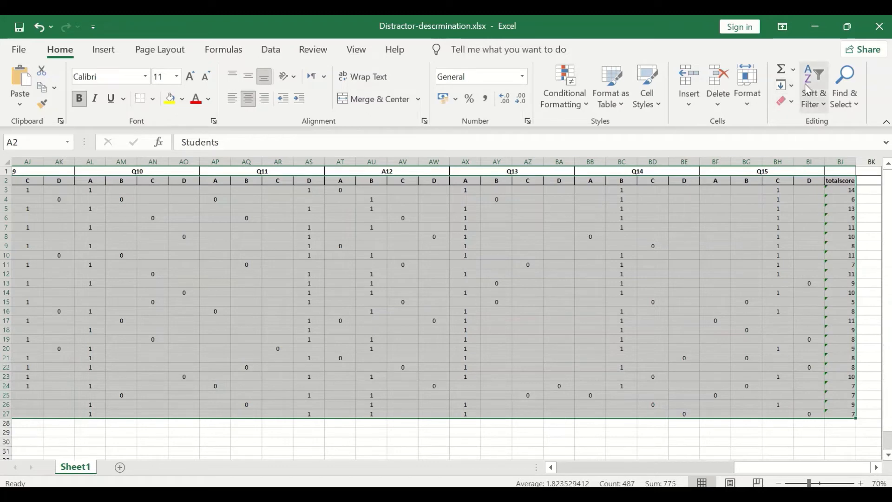
pyautogui.click(820, 109)
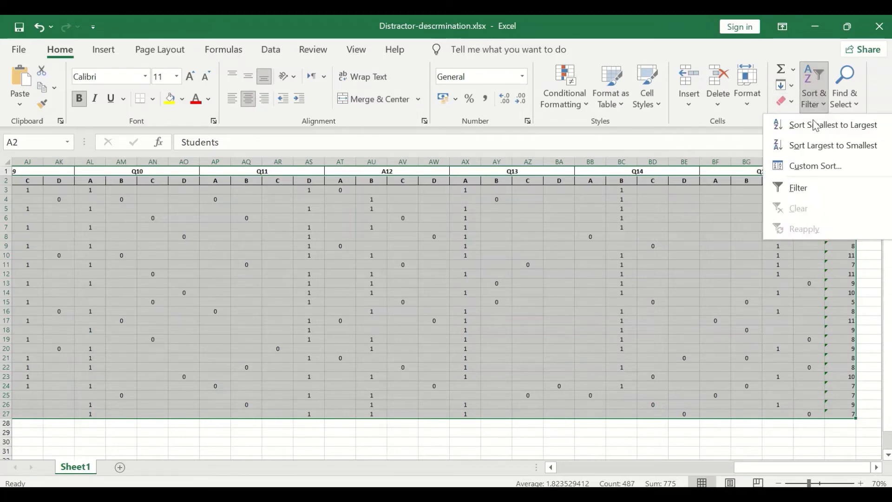
pyautogui.click(814, 171)
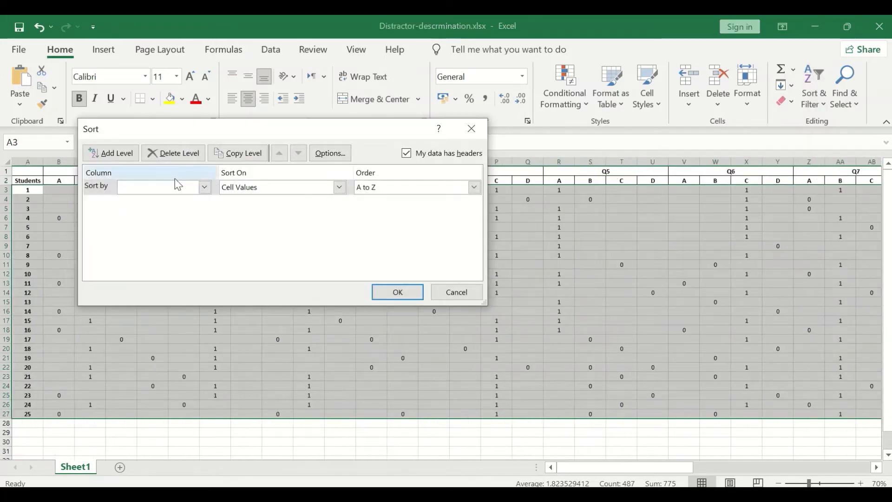
pyautogui.click(204, 188)
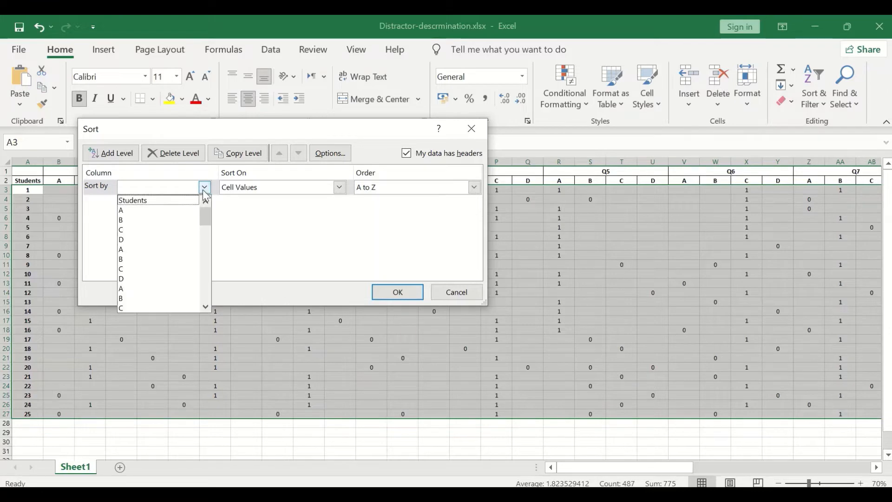
pyautogui.moveTo(207, 219); pyautogui.dragTo(208, 297)
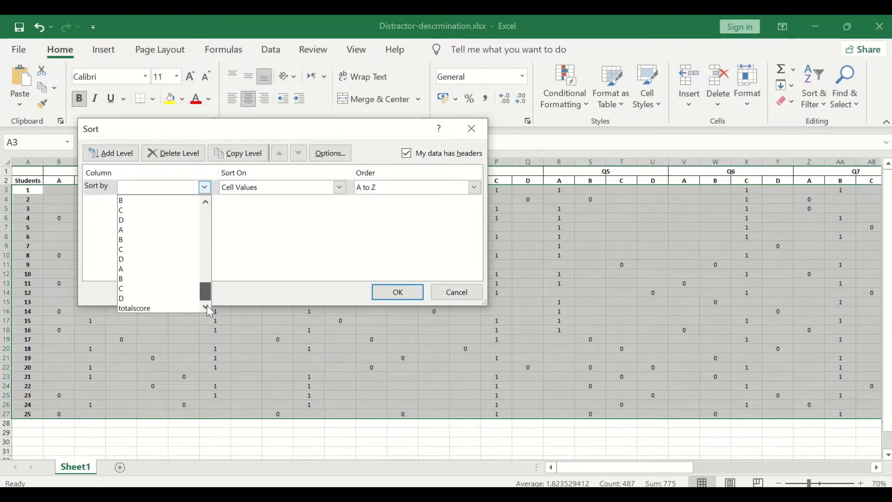
pyautogui.click(142, 308)
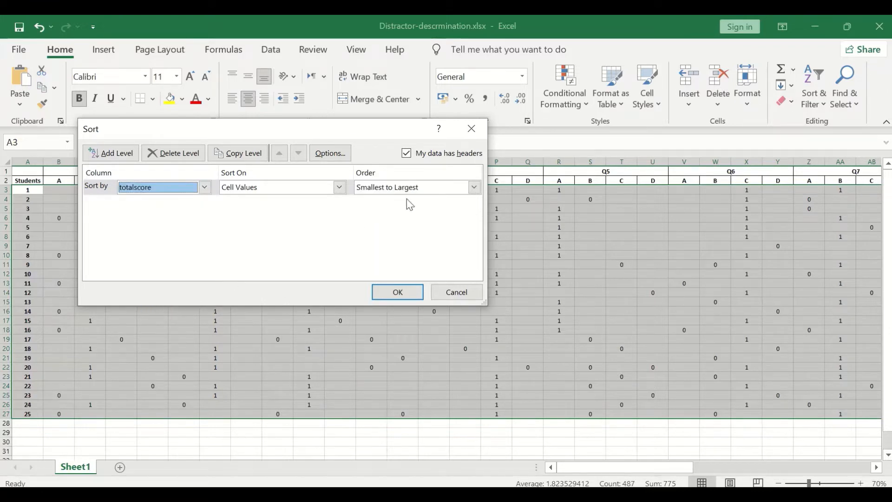
pyautogui.click(440, 185)
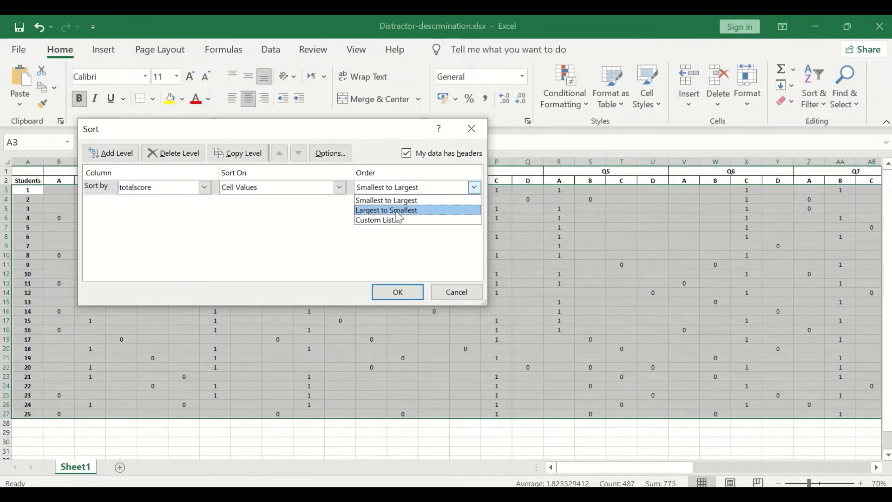
pyautogui.click(396, 211)
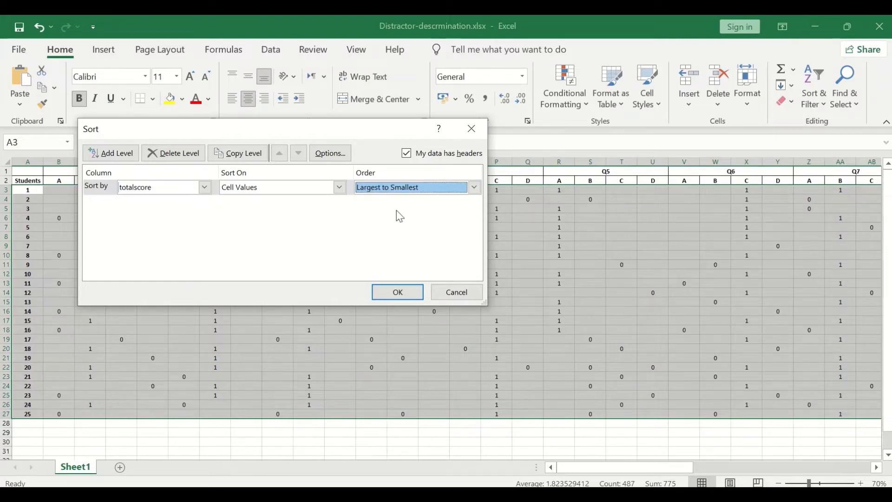
pyautogui.click(396, 293)
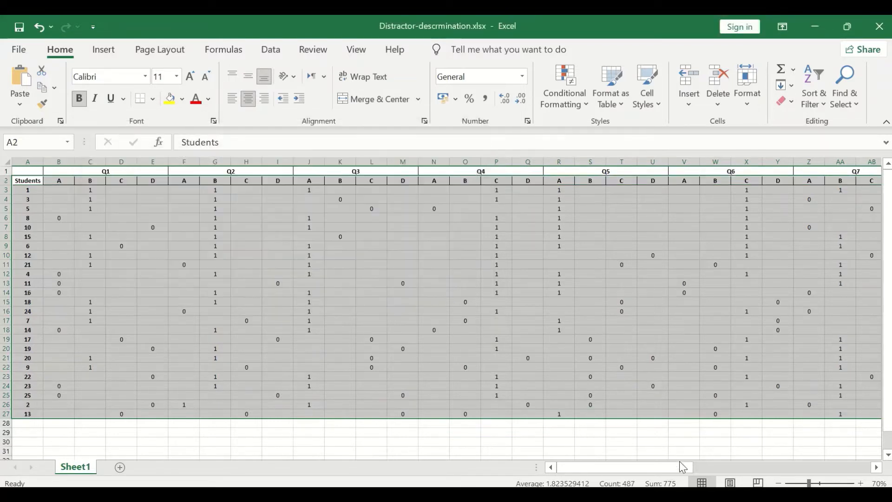
# Step: Examine the sorted total scores and the order of the students across all question columns
pyautogui.moveTo(633, 466); pyautogui.dragTo(886, 465)
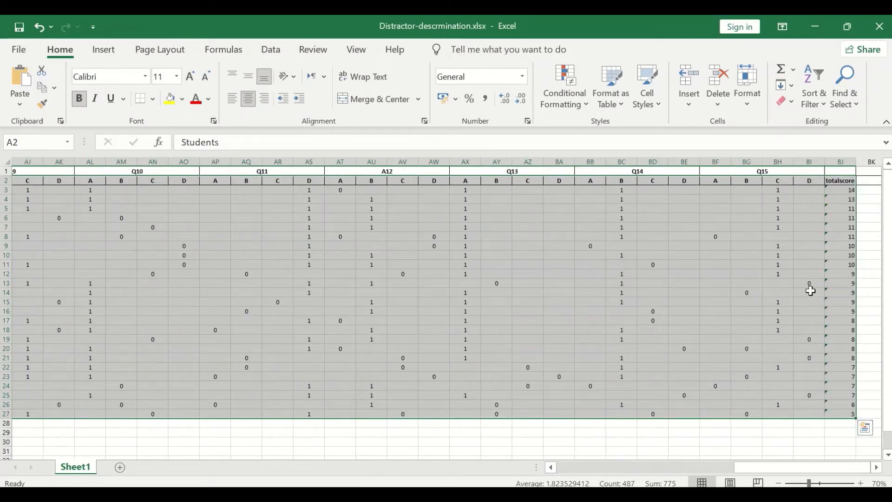
pyautogui.click(872, 198)
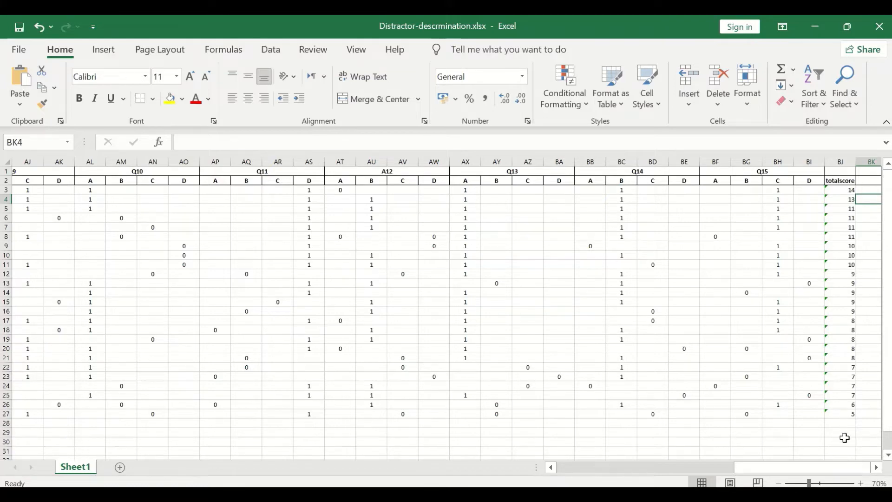
pyautogui.moveTo(791, 466); pyautogui.dragTo(563, 455)
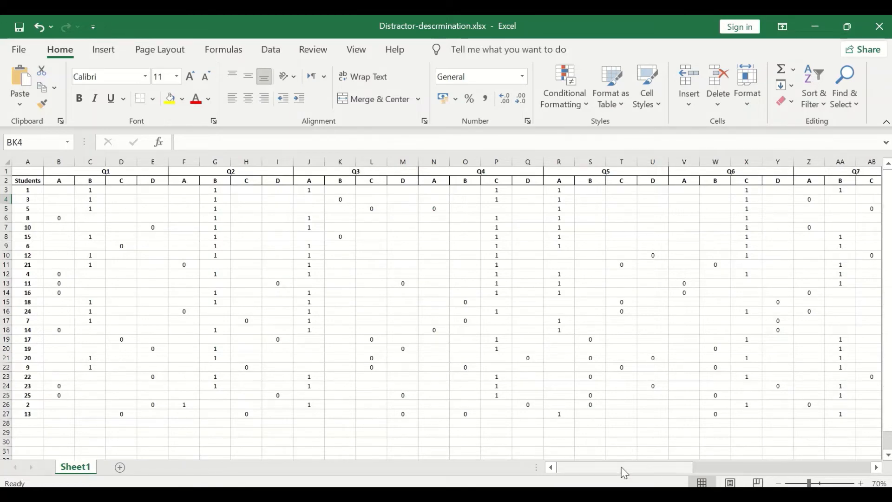
pyautogui.moveTo(624, 473); pyautogui.dragTo(865, 472)
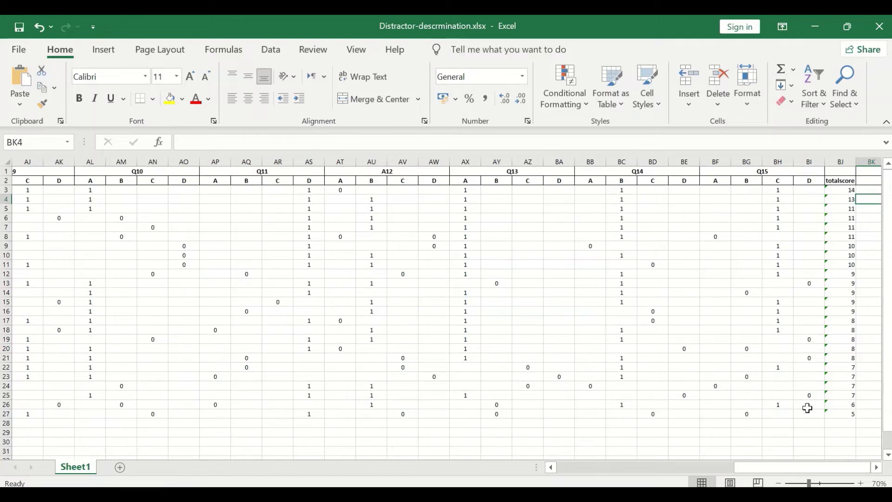
pyautogui.moveTo(830, 468); pyautogui.dragTo(617, 462)
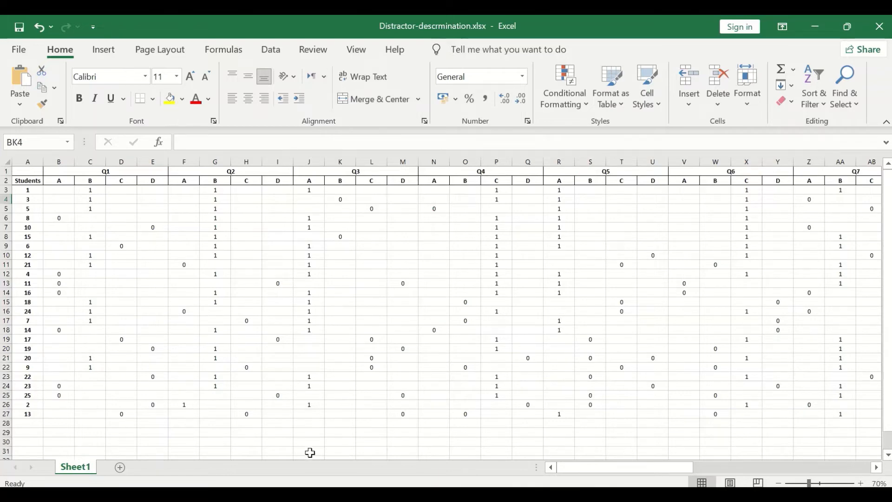
pyautogui.moveTo(618, 467); pyautogui.dragTo(794, 467)
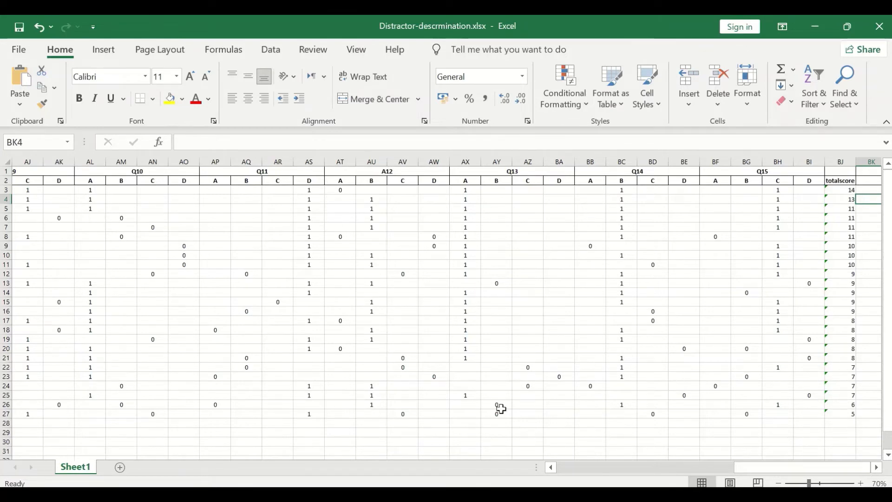
pyautogui.moveTo(771, 467); pyautogui.dragTo(16, 438)
pyautogui.moveTo(637, 464); pyautogui.dragTo(521, 464)
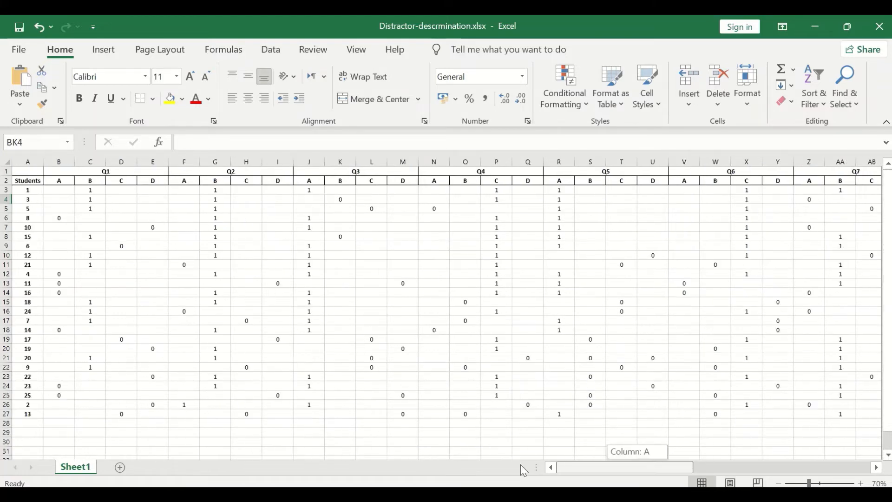
# Step: Label cell A29 "UP" and count the top seven students' answers for Q1 option A in B29 with =COUNT(B3:B9)
pyautogui.click(19, 436)
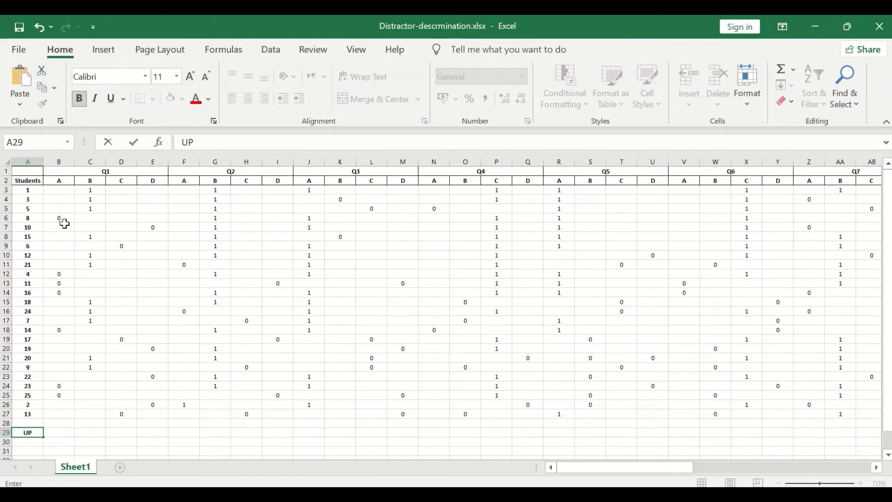
pyautogui.click(54, 435)
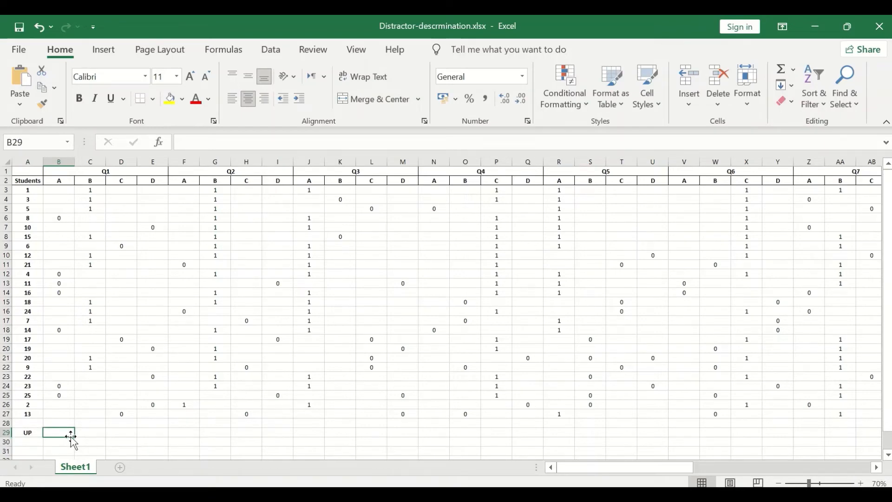
pyautogui.write('=')
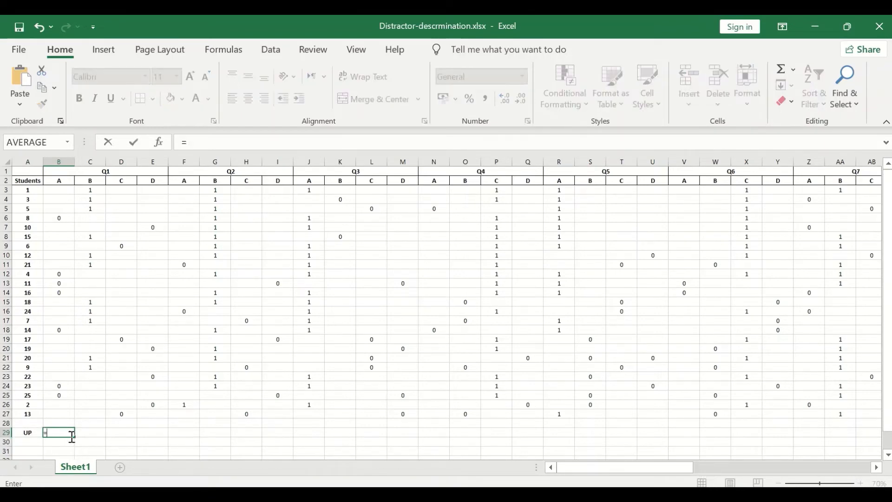
pyautogui.write('count')
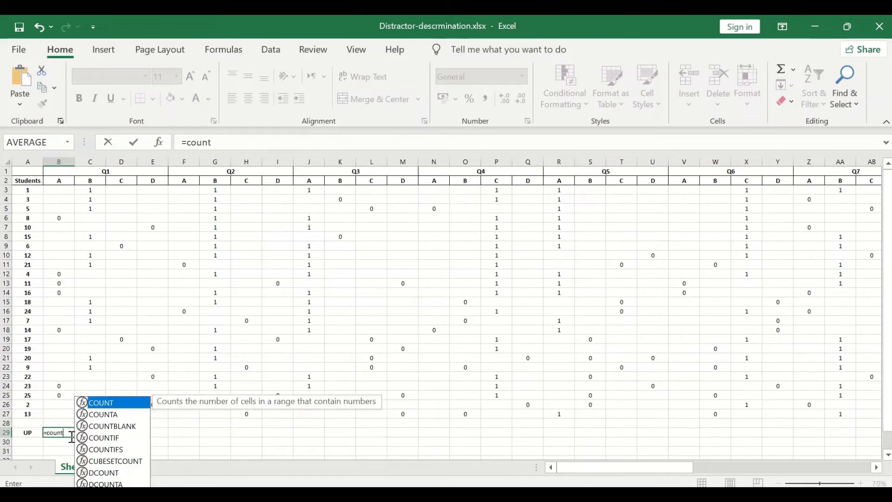
pyautogui.doubleClick(99, 403)
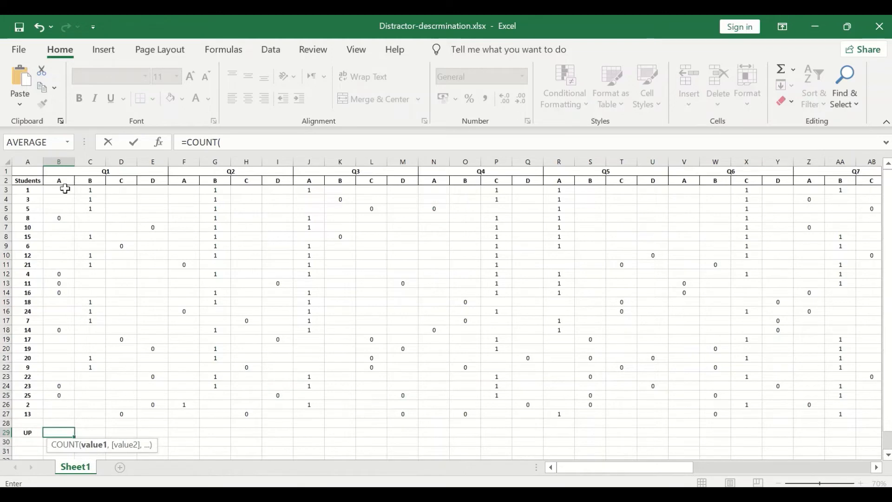
pyautogui.moveTo(64, 186); pyautogui.dragTo(59, 243)
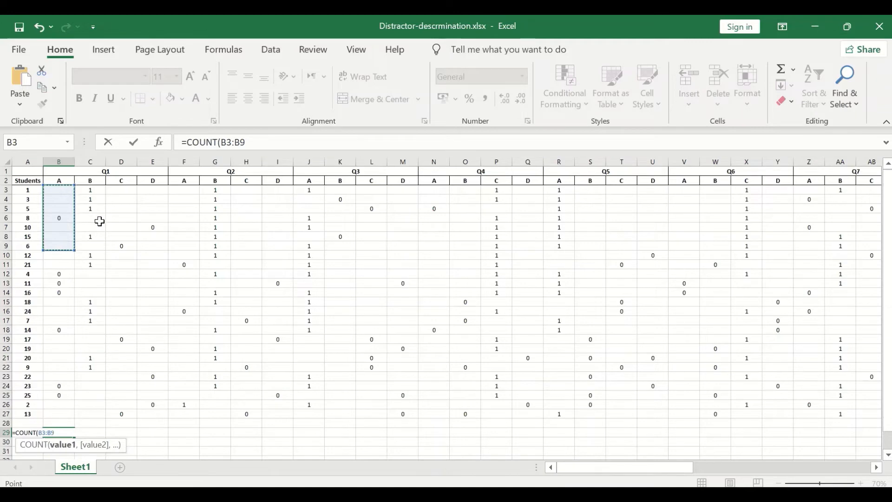
pyautogui.press('Return')
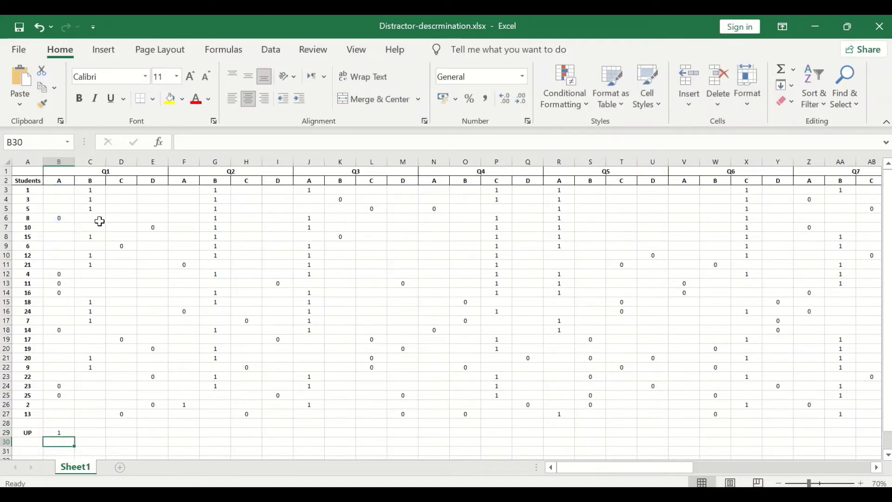
# Step: Fill the UP count formula from B29 across to BI29 for every option through Q15
pyautogui.click(63, 433)
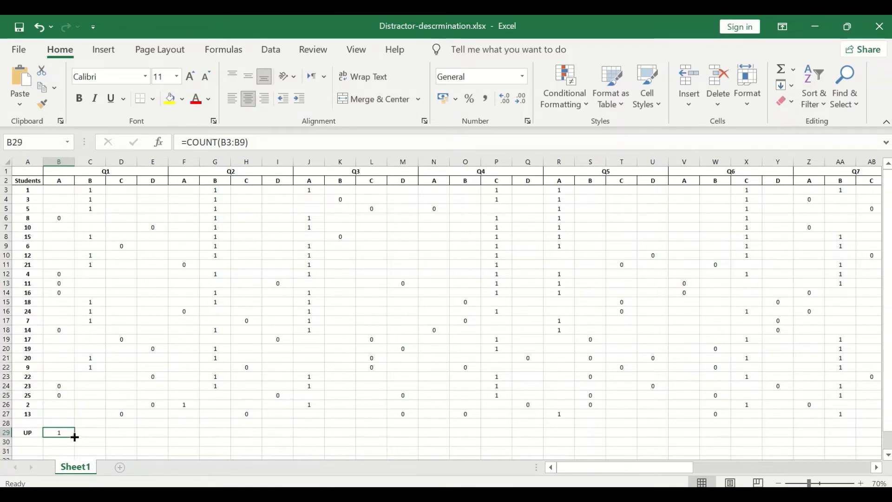
pyautogui.moveTo(75, 436); pyautogui.dragTo(758, 440)
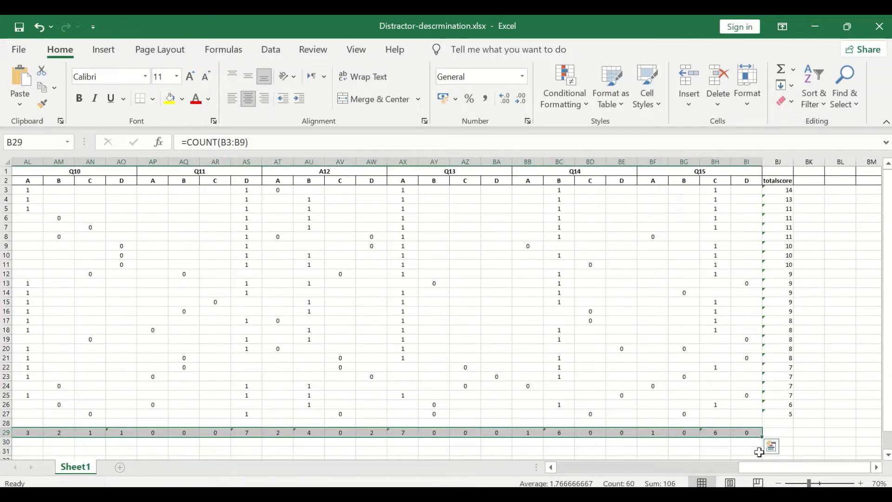
pyautogui.moveTo(817, 468); pyautogui.dragTo(430, 471)
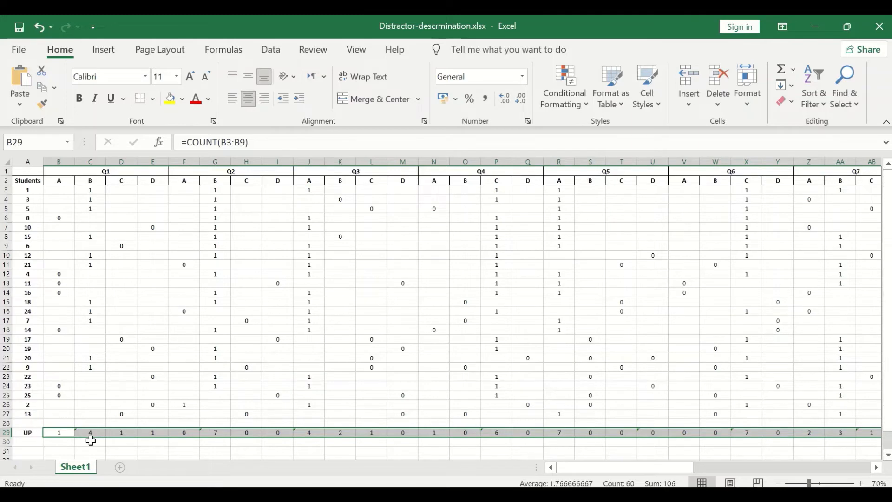
# Step: Label cell A30 "LG" and count the bottom seven students' answers for Q1 option A in B30 with =COUNT(B21:B27)
pyautogui.click(28, 442)
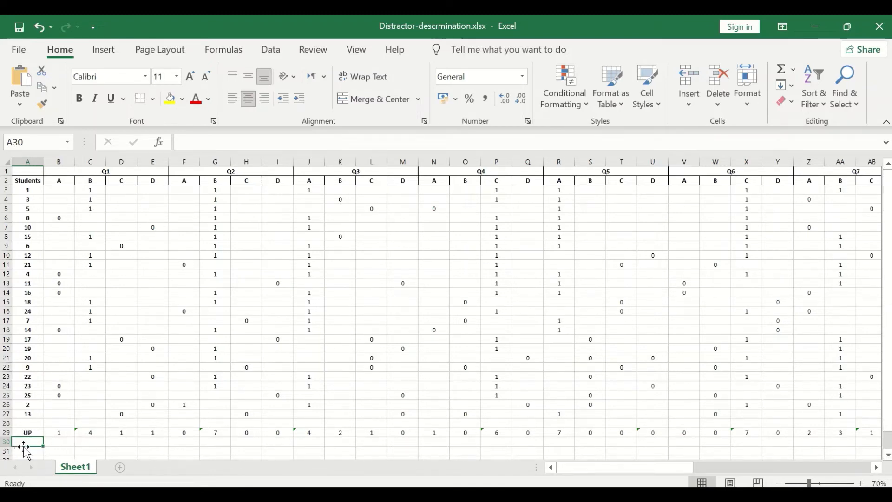
pyautogui.write('LG')
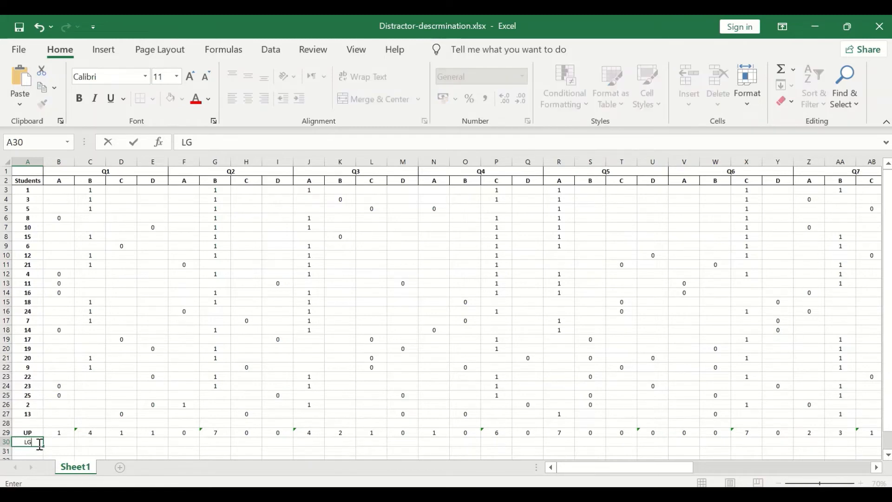
pyautogui.click(50, 442)
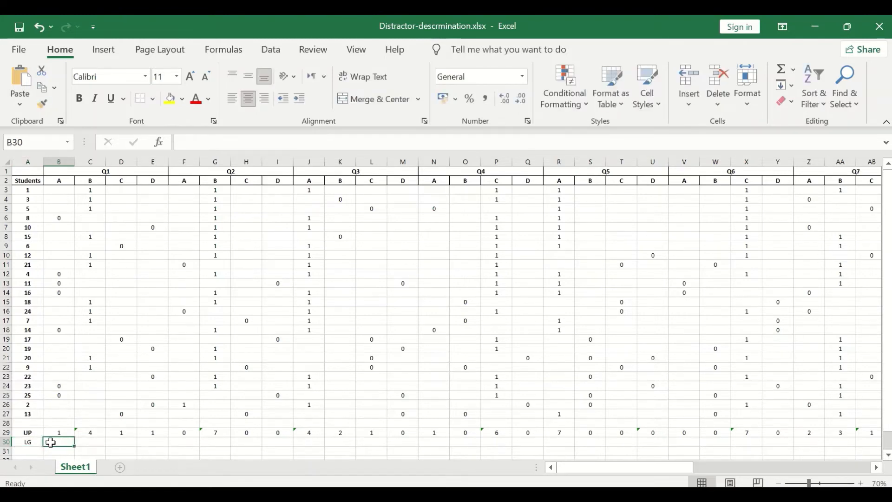
pyautogui.write('=')
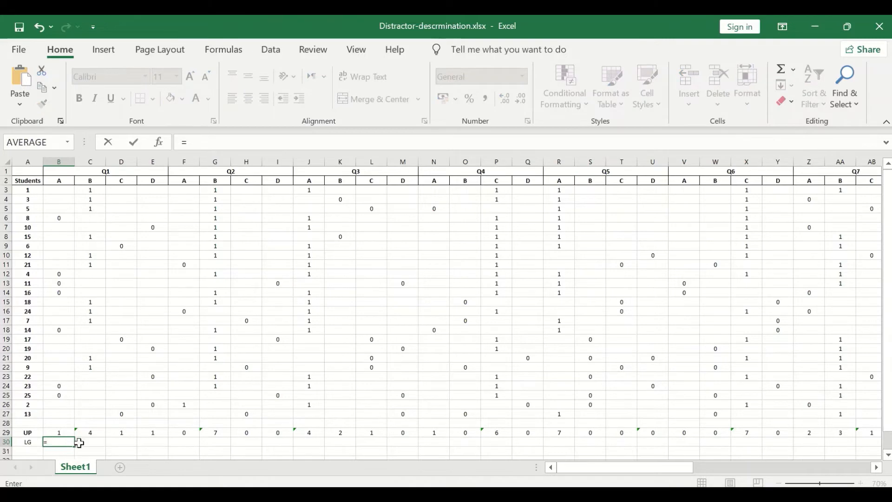
pyautogui.write('coun')
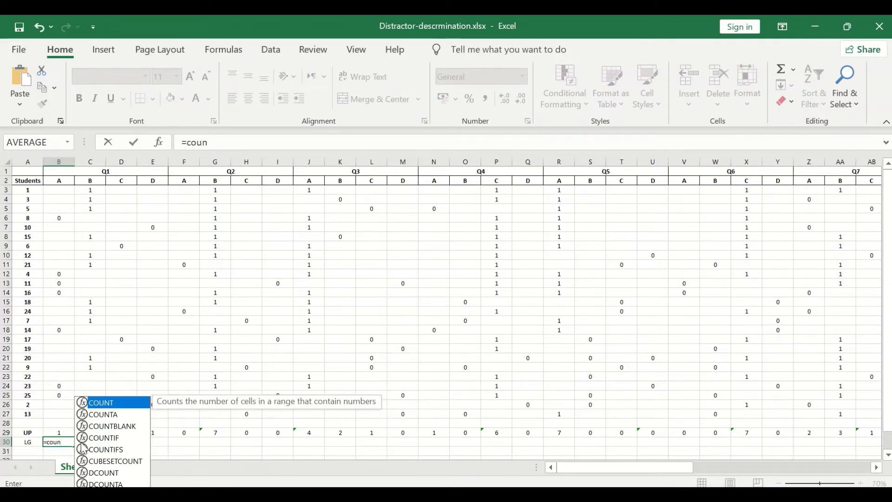
pyautogui.write('t')
pyautogui.doubleClick(105, 406)
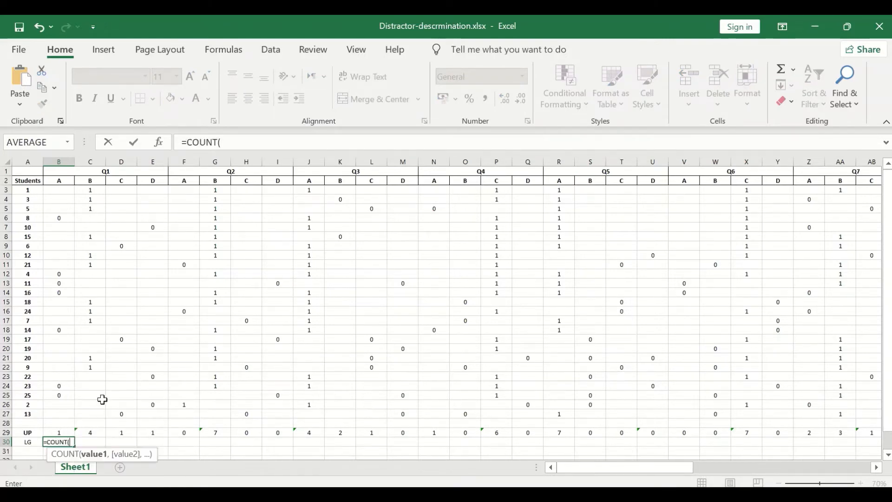
pyautogui.scroll(-2, 55, 409)
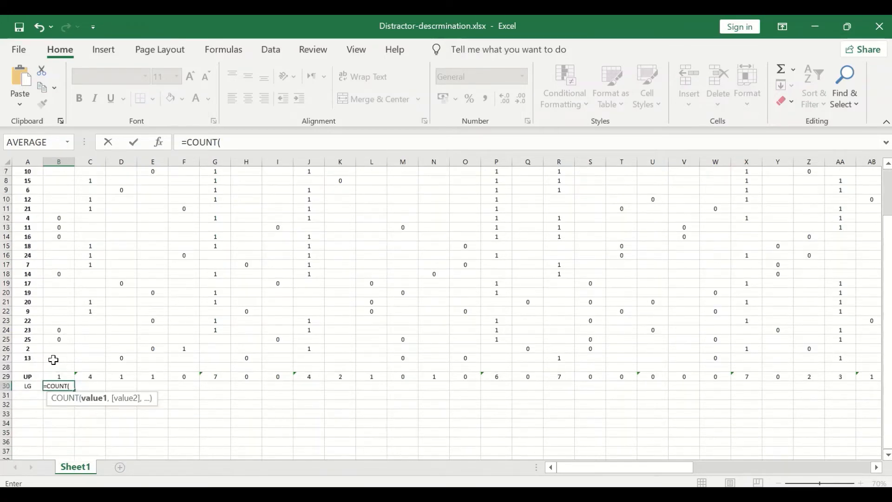
pyautogui.moveTo(53, 360); pyautogui.dragTo(53, 305)
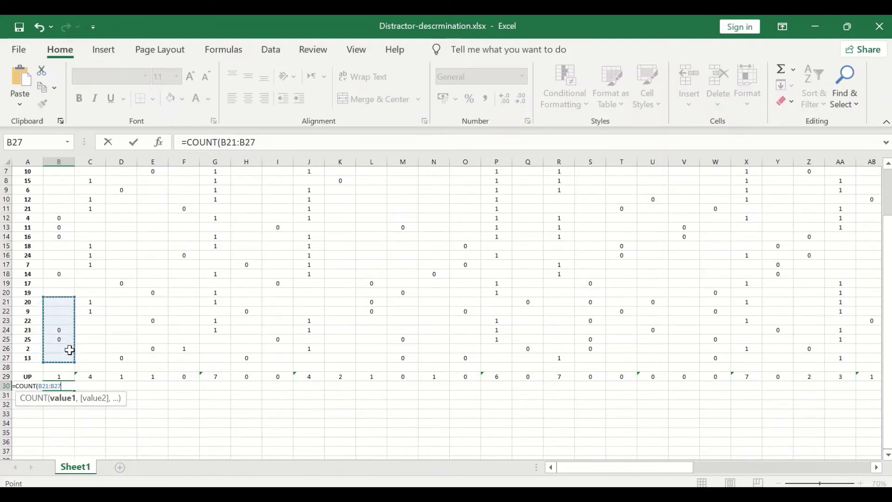
pyautogui.press('Return')
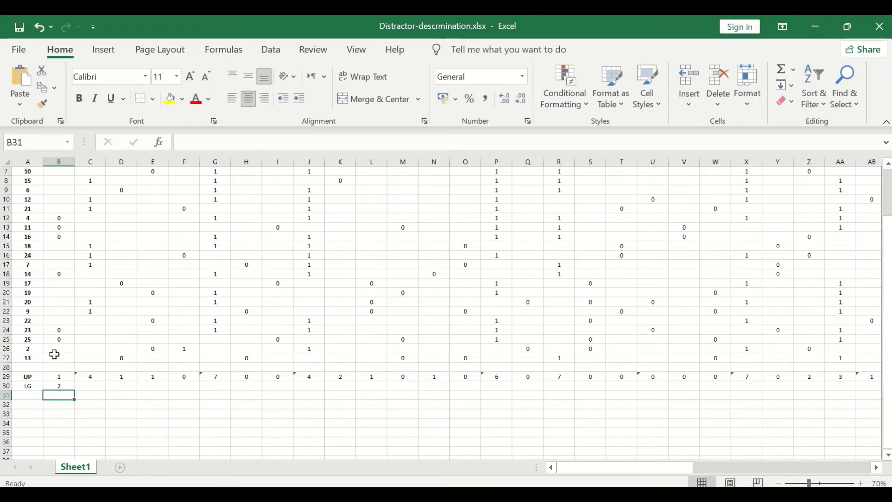
# Step: Fill the LG count formula from B30 across to BI30 for every option through Q15
pyautogui.moveTo(54, 357); pyautogui.dragTo(53, 321)
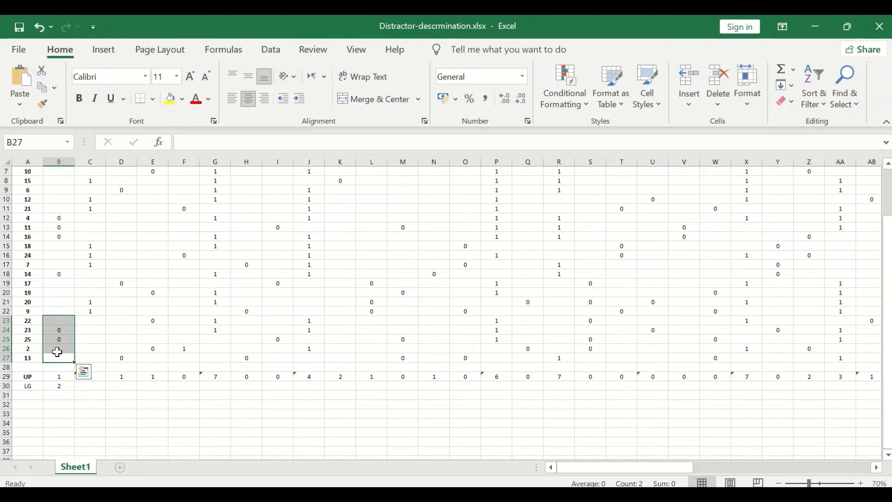
pyautogui.scroll(2, 58, 352)
pyautogui.scroll(-2, 60, 352)
pyautogui.click(57, 385)
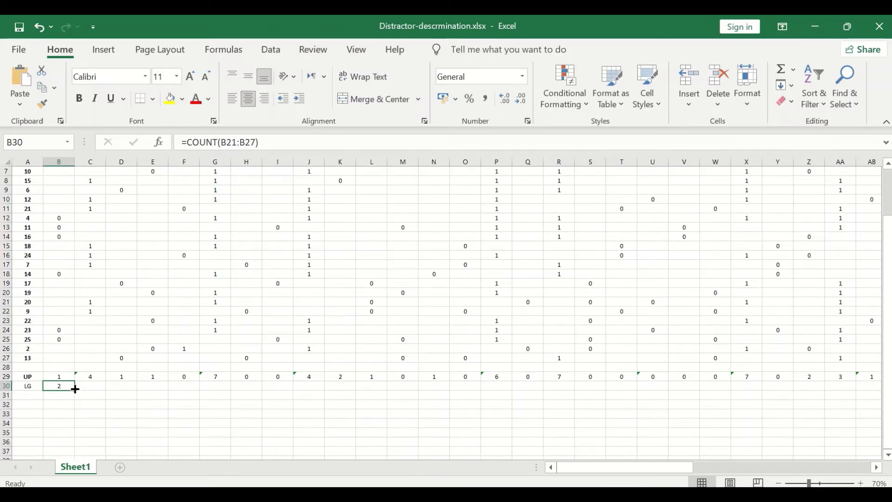
pyautogui.moveTo(75, 389); pyautogui.dragTo(793, 397)
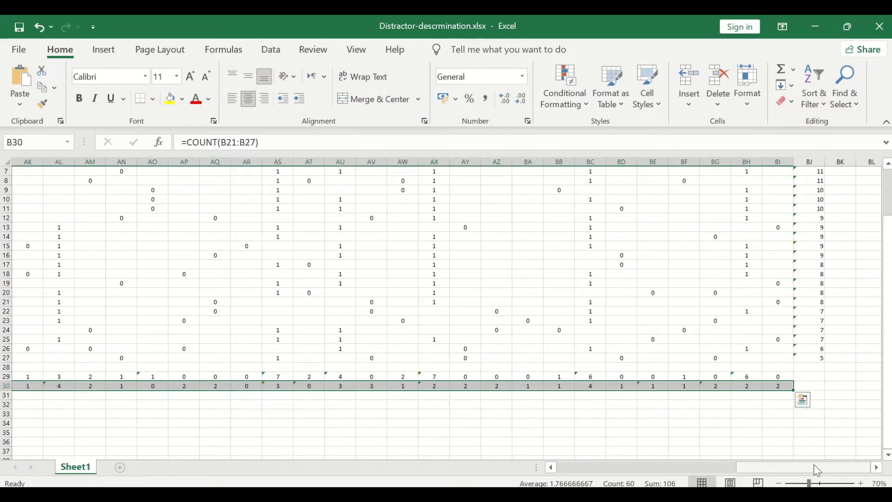
pyautogui.moveTo(812, 468); pyautogui.dragTo(564, 469)
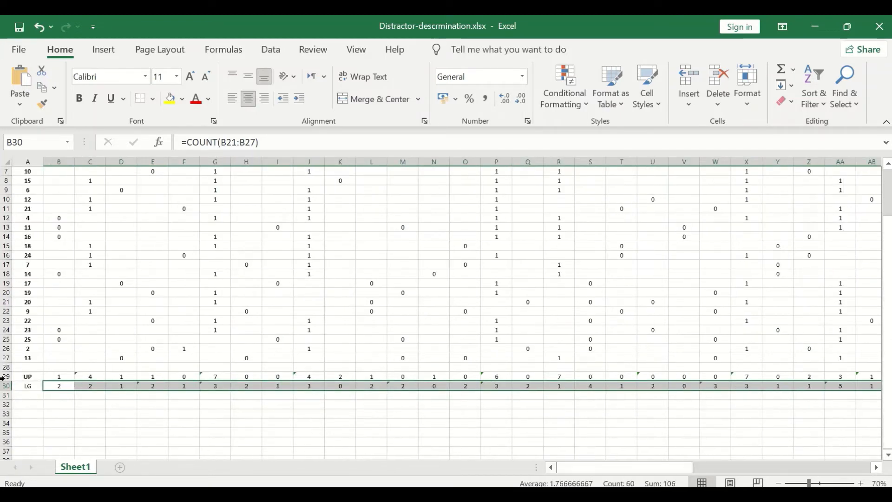
# Step: Label cell A31 "ID" and calculate the discrimination index for Q1 option A in B31 with =(B29-B30)/7
pyautogui.click(28, 395)
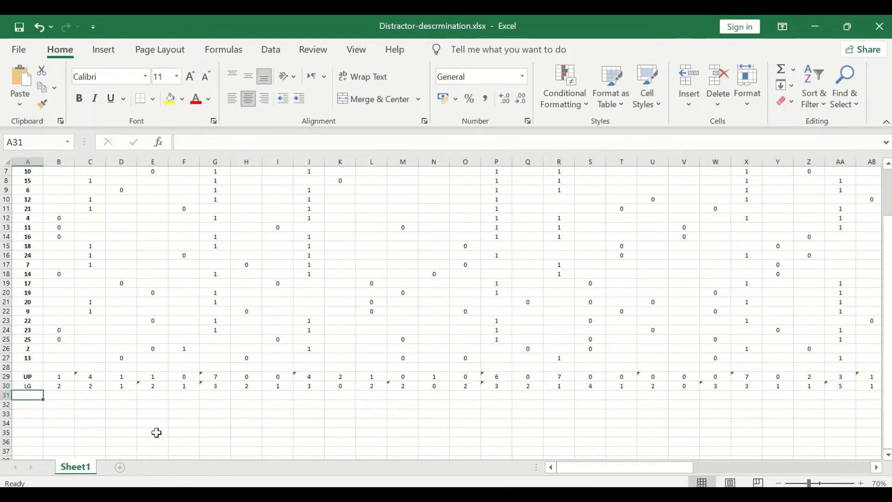
pyautogui.write('ID')
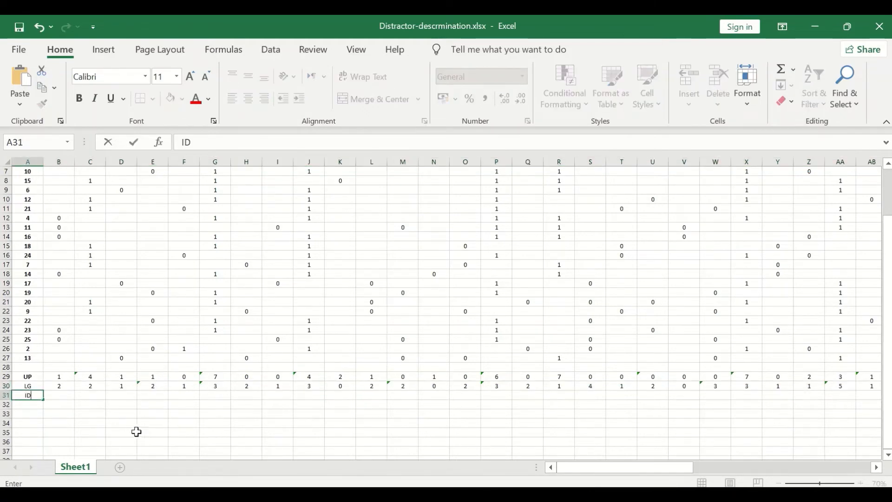
pyautogui.click(57, 394)
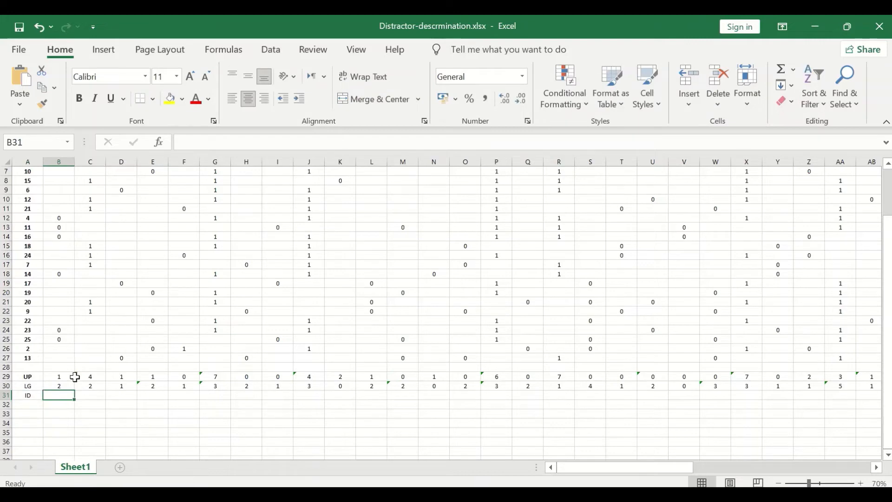
pyautogui.write('=(')
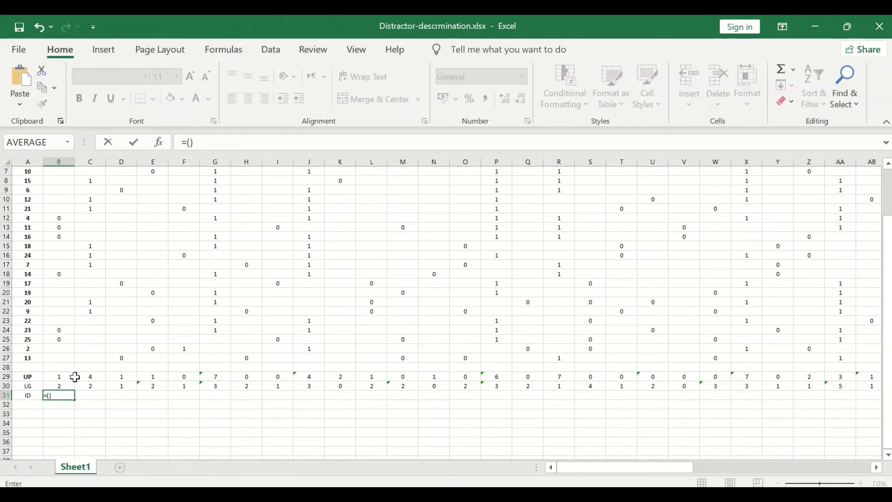
pyautogui.click(190, 142)
pyautogui.click(58, 376)
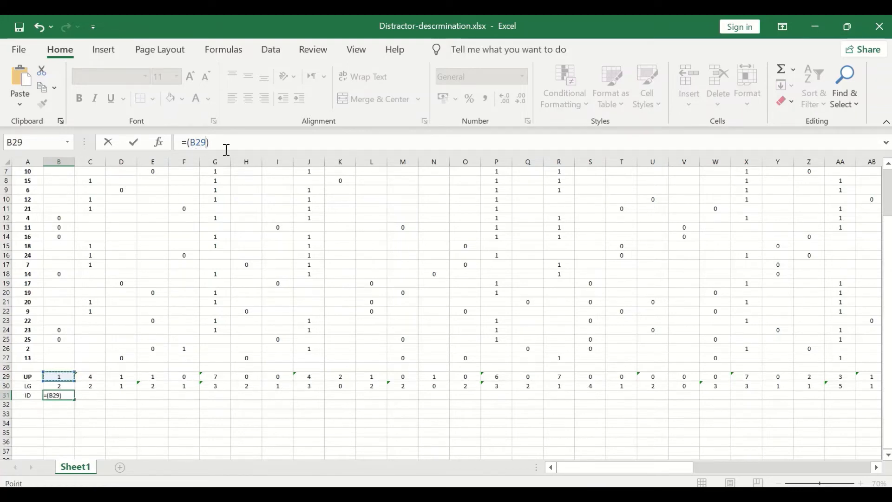
pyautogui.write('-')
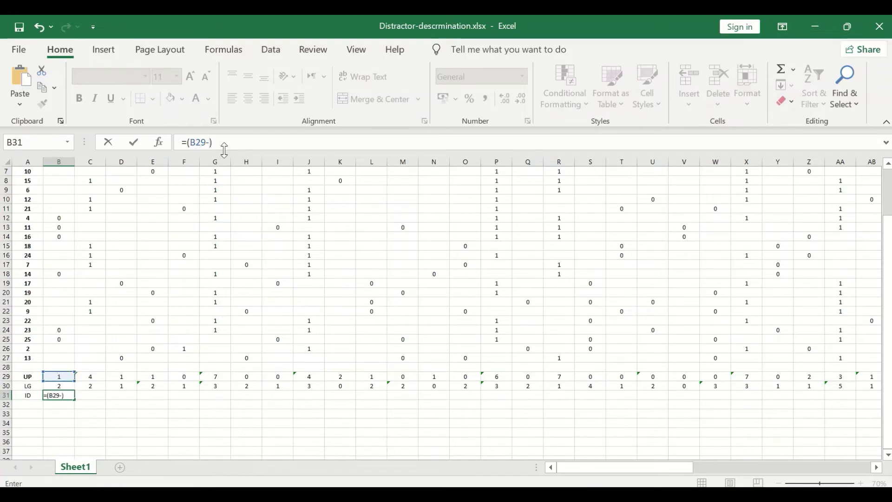
pyautogui.click(61, 385)
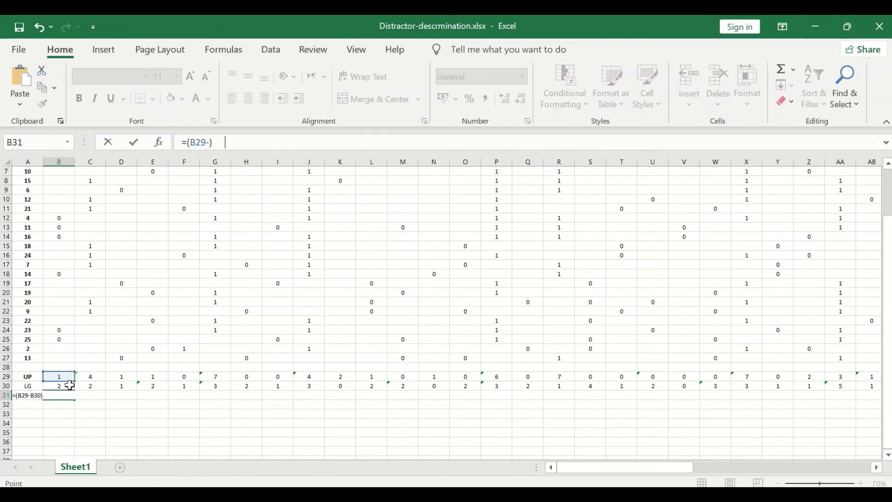
pyautogui.click(236, 142)
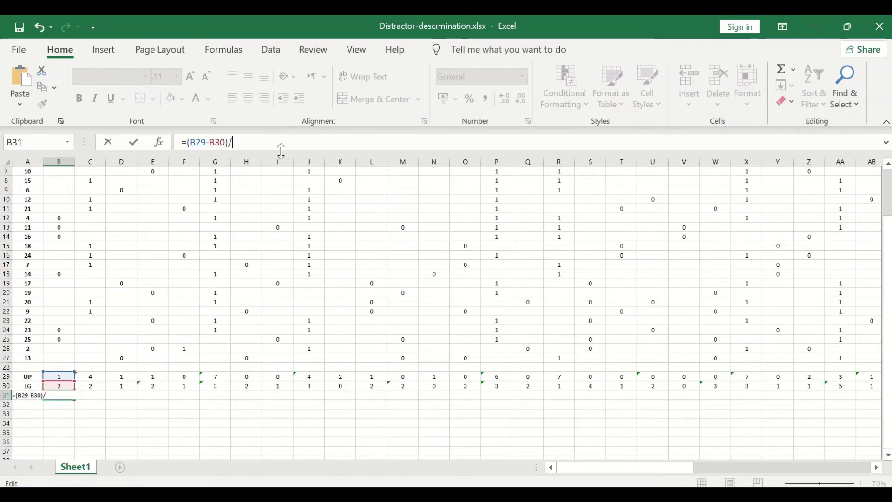
pyautogui.write('/7')
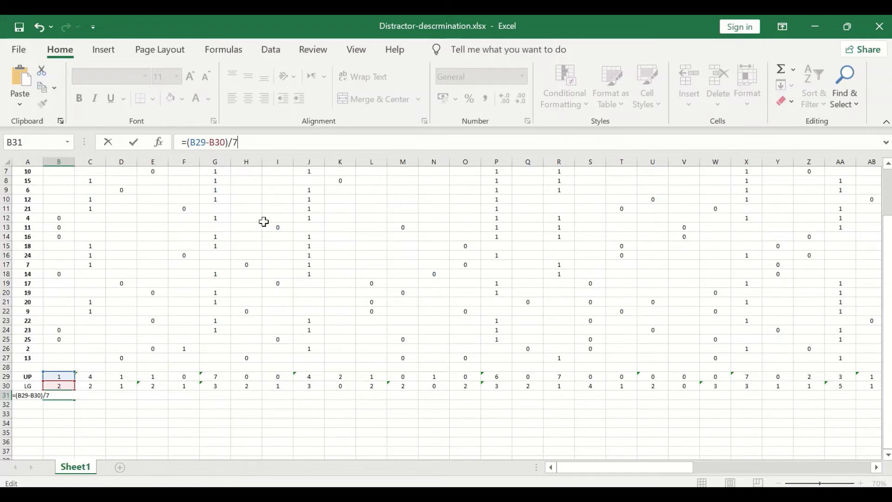
pyautogui.press('Return')
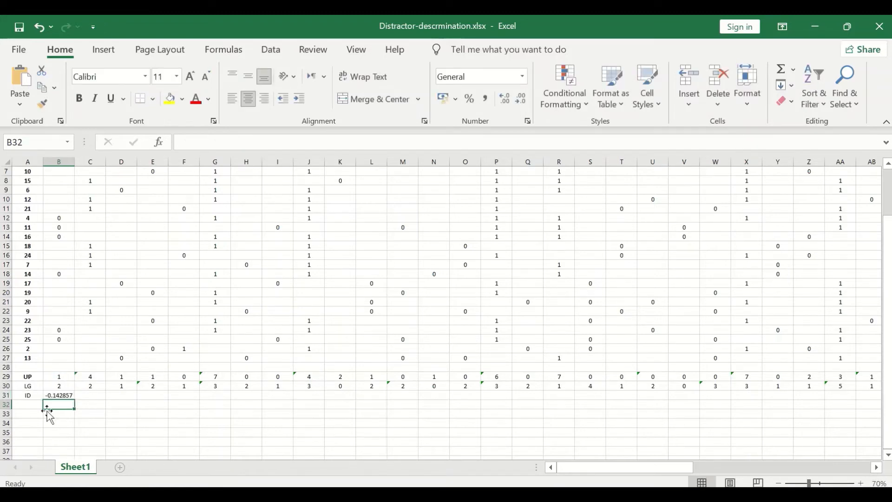
# Step: Fill the ID formula from B31 across to BI31 for every option through Q15
pyautogui.click(63, 396)
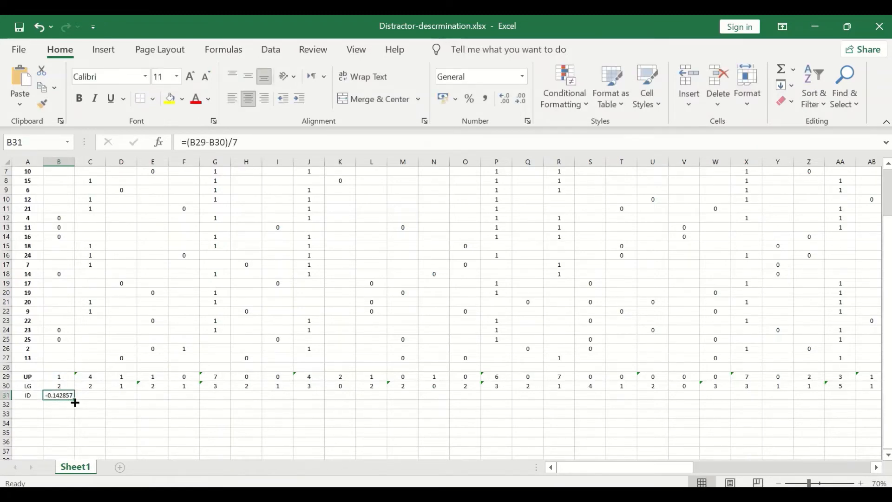
pyautogui.moveTo(74, 399); pyautogui.dragTo(801, 405)
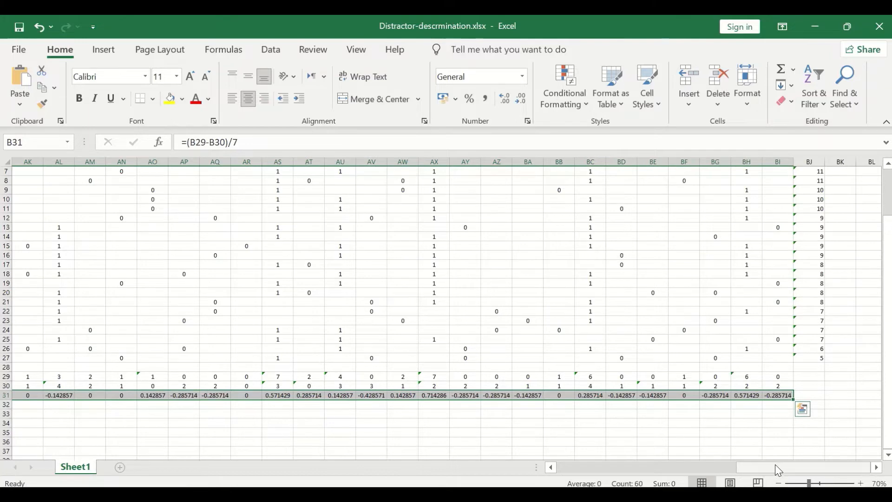
pyautogui.moveTo(775, 465); pyautogui.dragTo(518, 467)
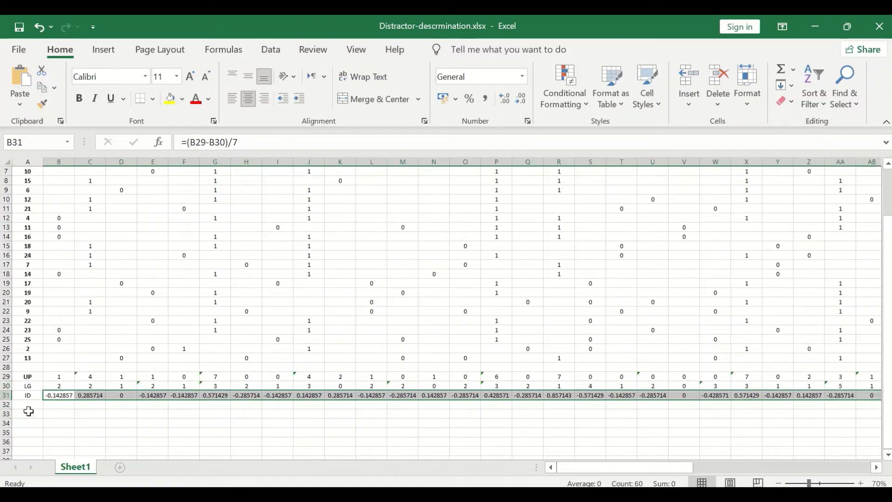
# Step: Examine the ID values of the Q1 options in row 31 against their option headers and the UP and LG counts
pyautogui.scroll(-1, 94, 387)
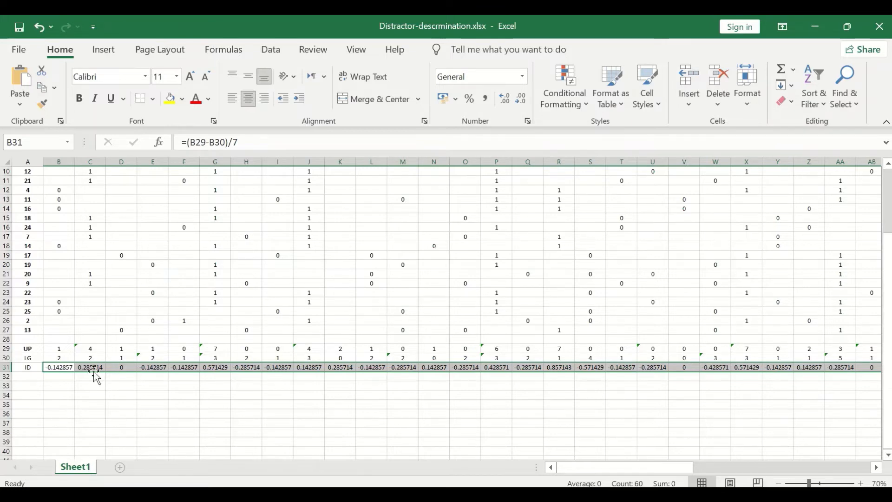
pyautogui.scroll(3, 85, 394)
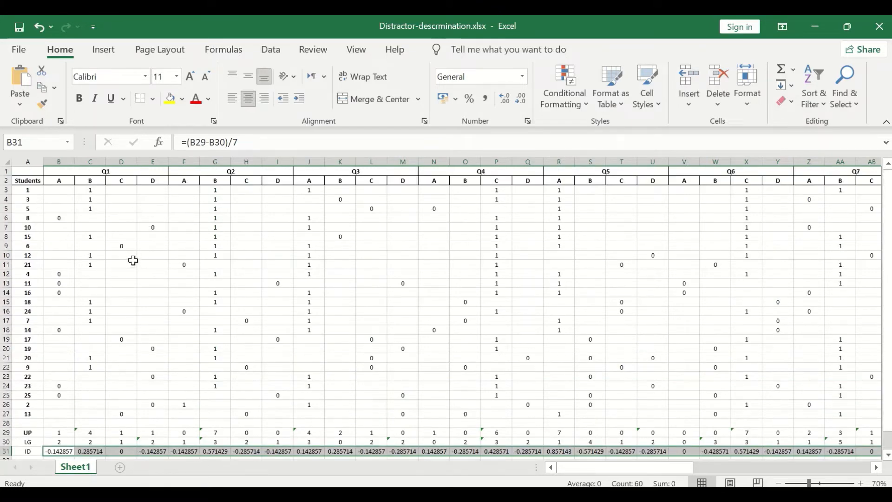
pyautogui.scroll(-3, 134, 265)
pyautogui.scroll(3, 137, 284)
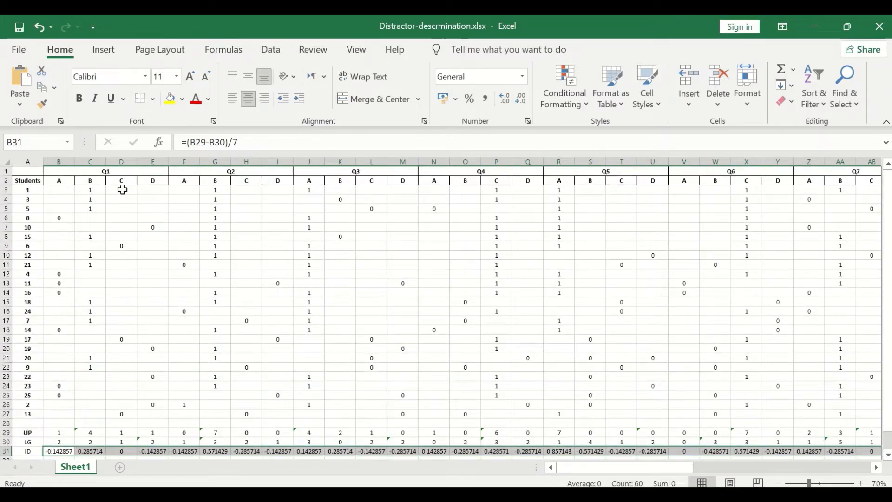
pyautogui.scroll(-1, 160, 316)
pyautogui.scroll(-3, 160, 317)
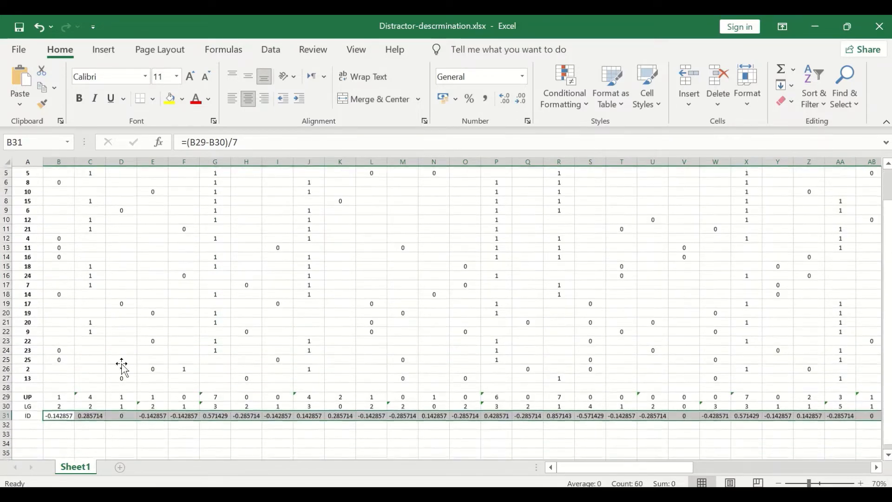
pyautogui.click(55, 368)
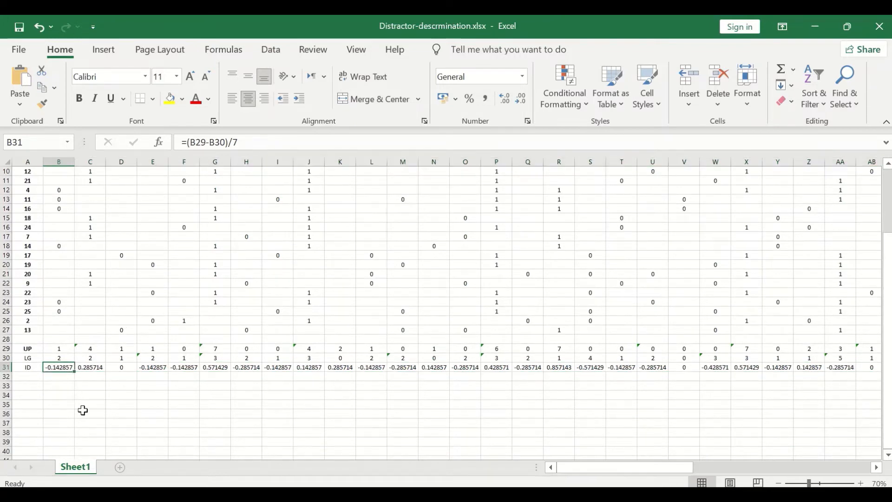
pyautogui.scroll(3, 89, 414)
pyautogui.scroll(-3, 91, 416)
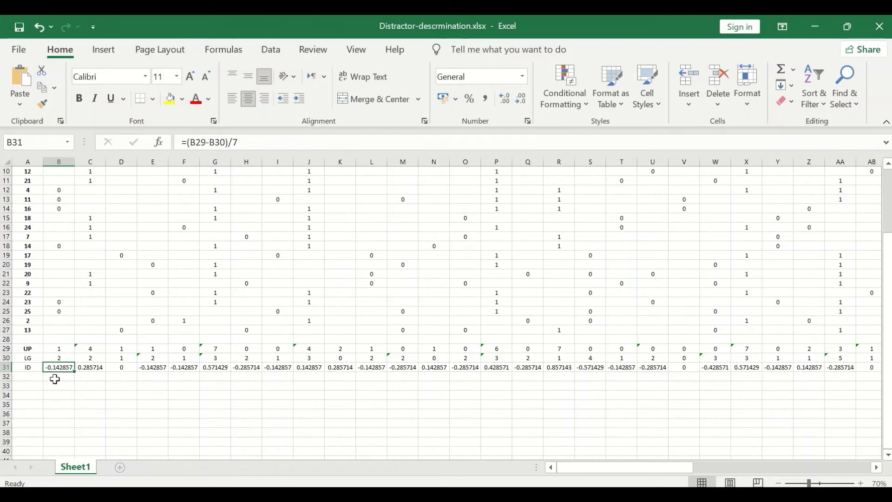
pyautogui.scroll(3, 51, 335)
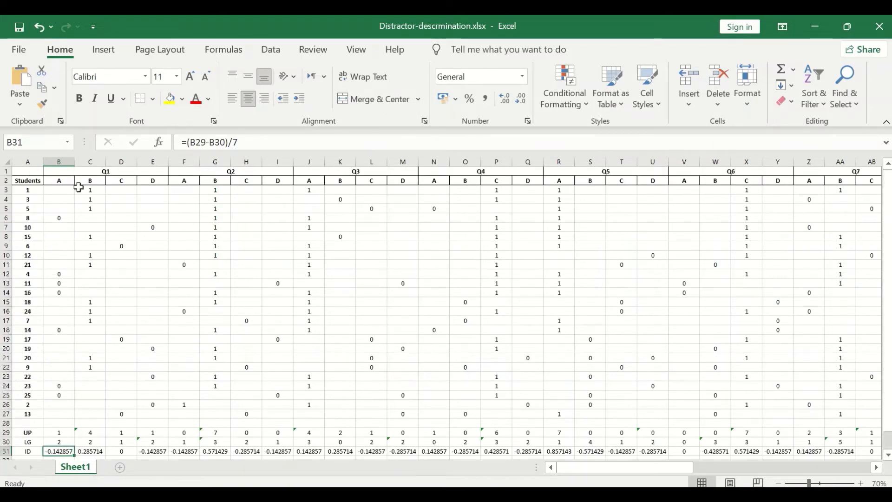
pyautogui.scroll(-2, 58, 232)
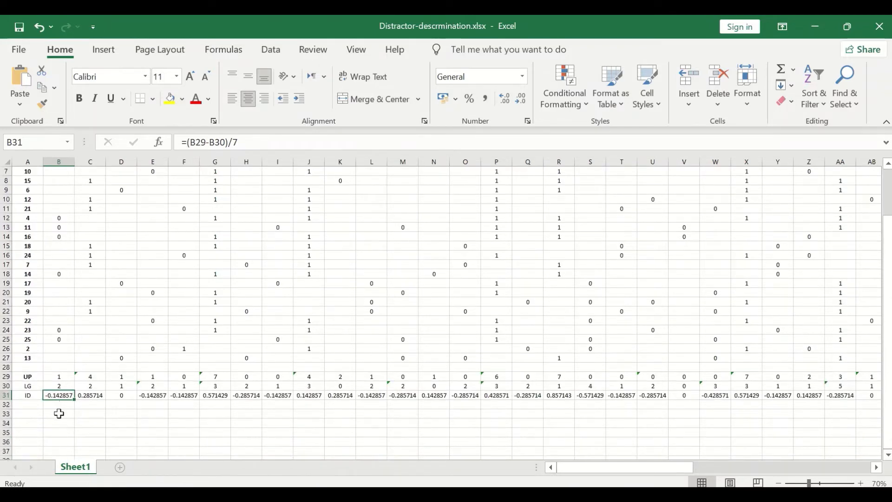
pyautogui.click(120, 396)
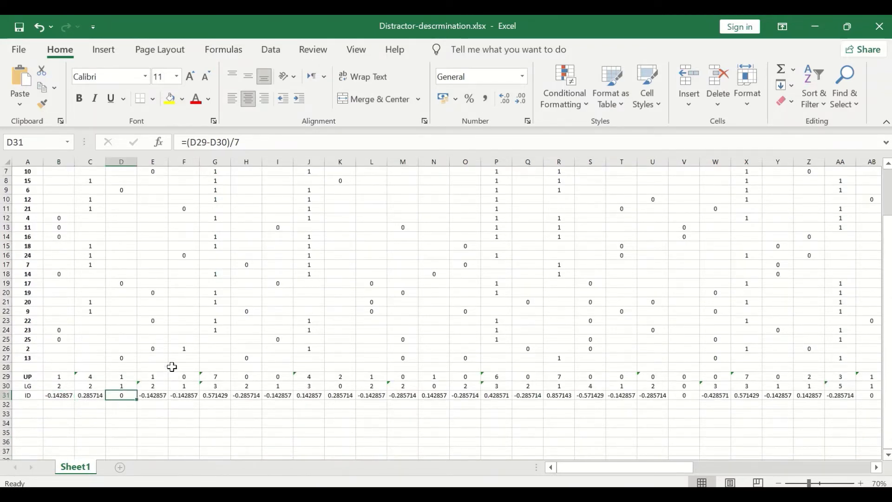
# Step: Examine the ID values of Q1 options C and D against the option headers and their UP and LG counts
pyautogui.scroll(2, 171, 365)
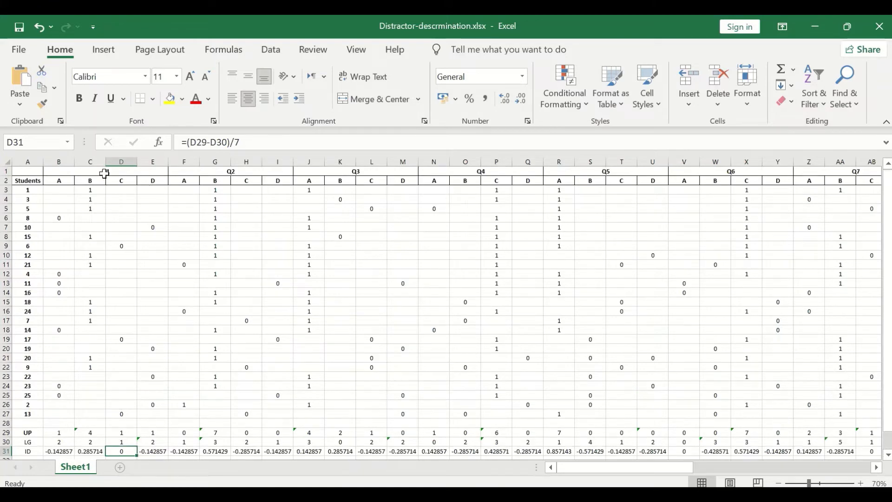
pyautogui.scroll(-3, 124, 209)
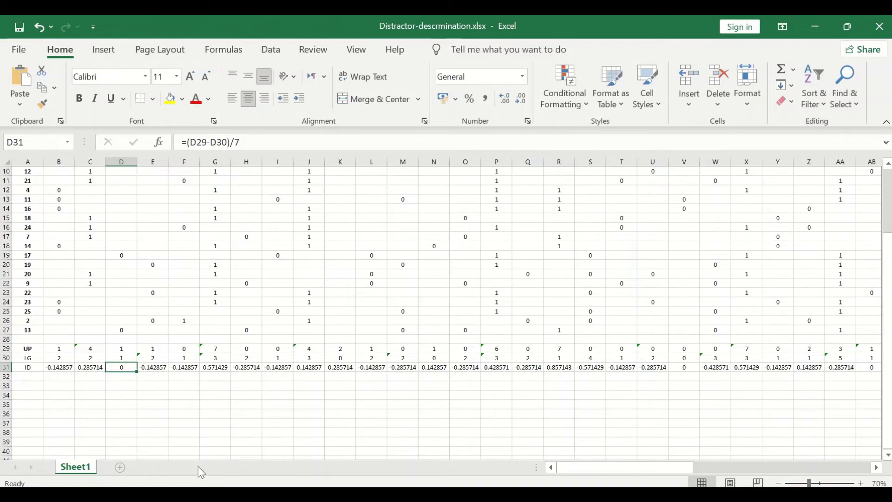
pyautogui.scroll(3, 198, 466)
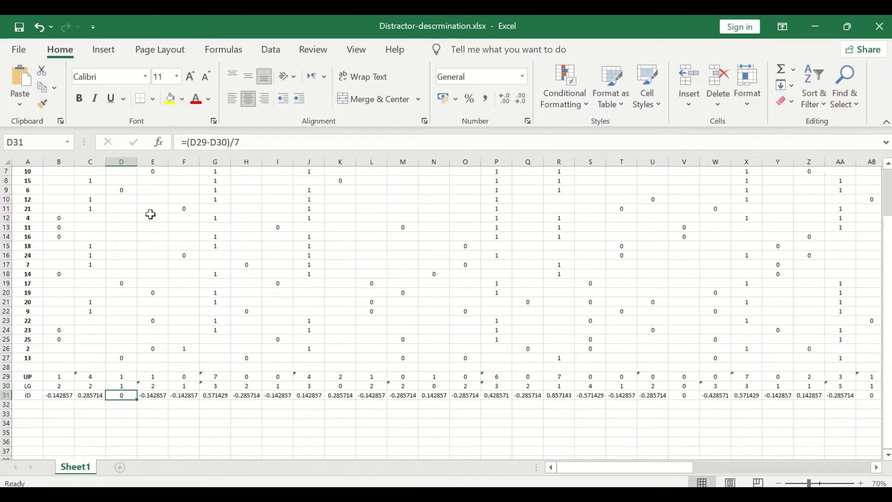
pyautogui.scroll(-4, 154, 223)
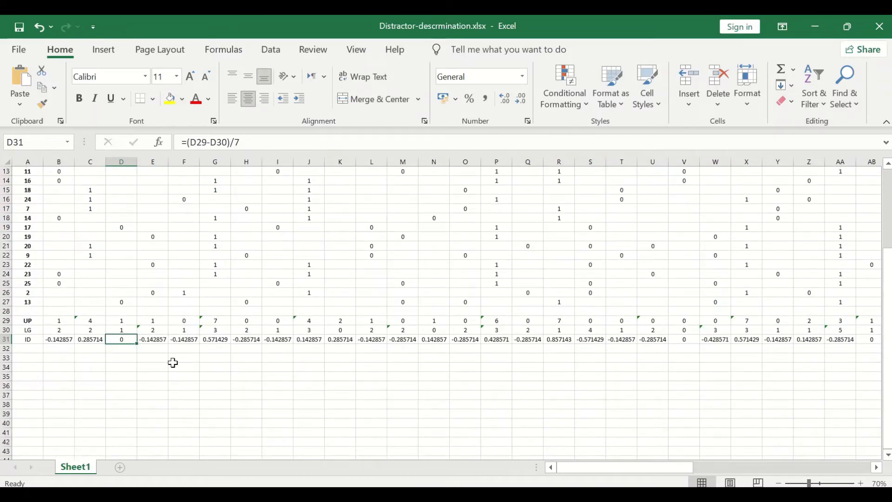
pyautogui.scroll(2, 167, 325)
pyautogui.scroll(-2, 149, 302)
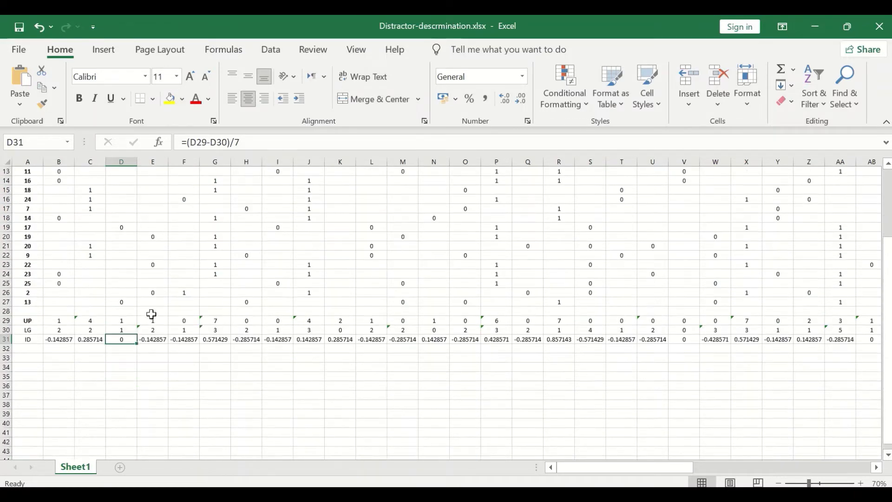
pyautogui.click(155, 341)
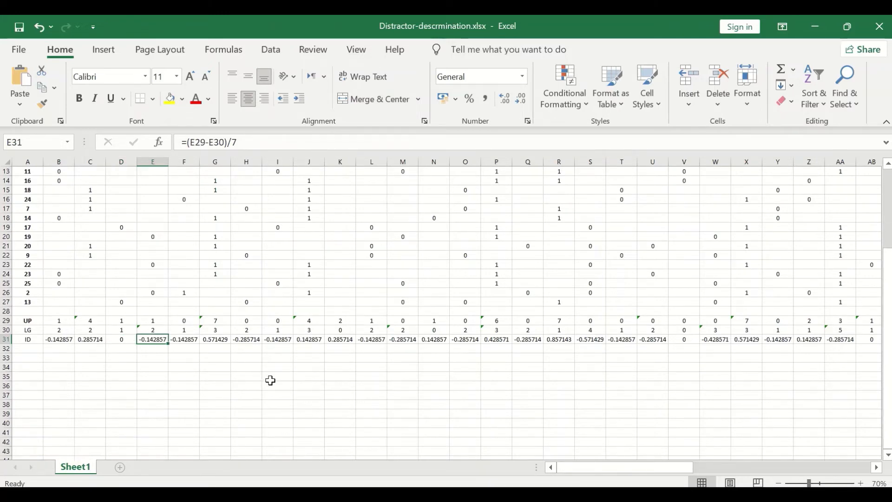
# Step: Examine the ID values of the Q2 and Q3 options, including Q3 option B in K31, against the question headers
pyautogui.scroll(4, 258, 427)
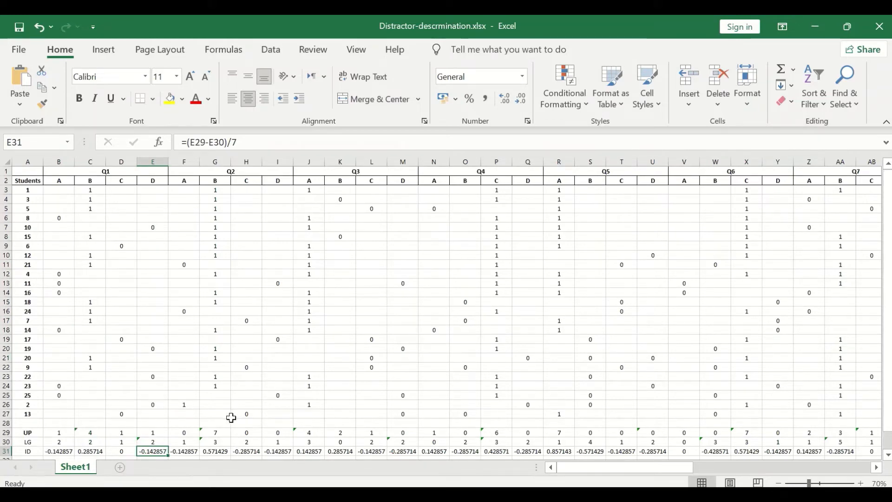
pyautogui.scroll(-1, 235, 315)
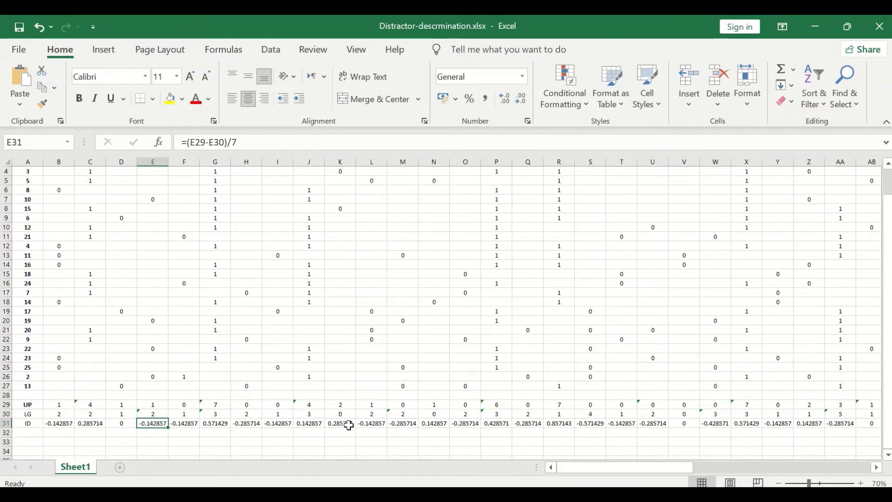
pyautogui.scroll(1, 278, 386)
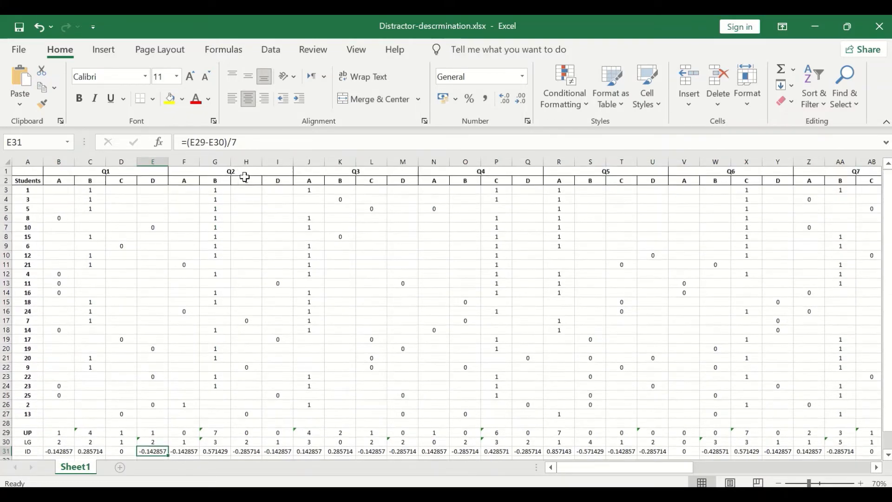
pyautogui.scroll(-3, 253, 273)
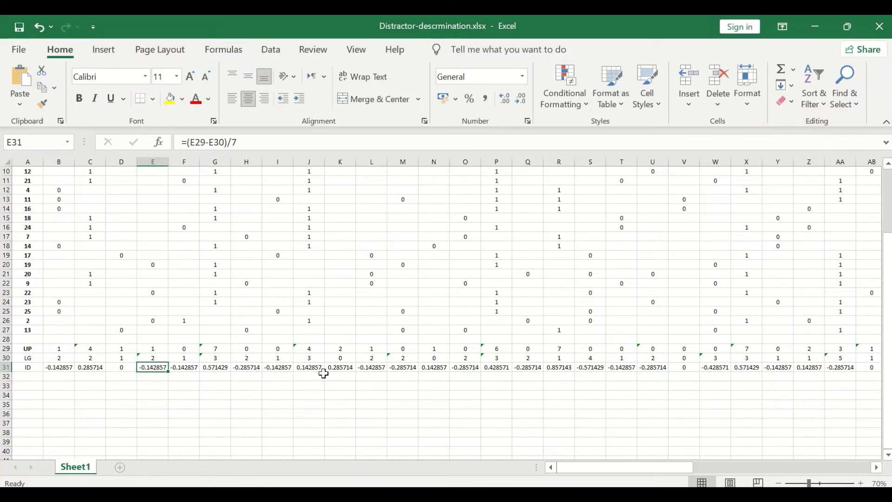
pyautogui.scroll(3, 522, 392)
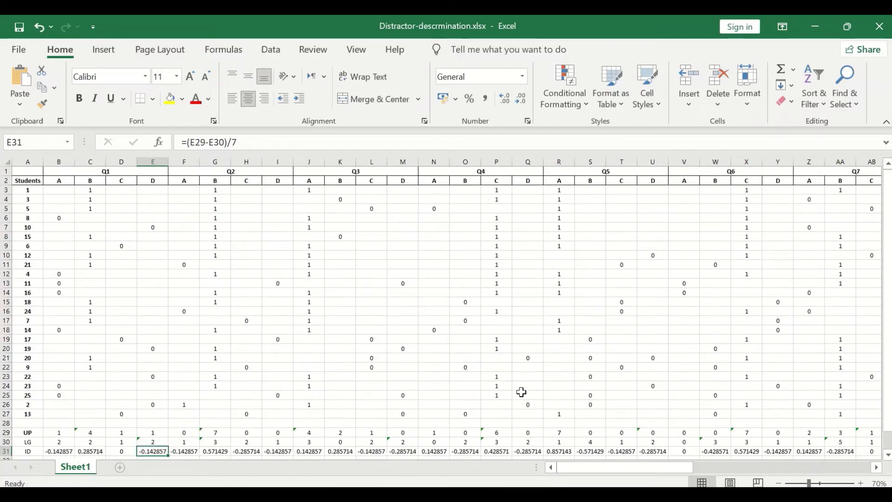
pyautogui.scroll(-1, 361, 199)
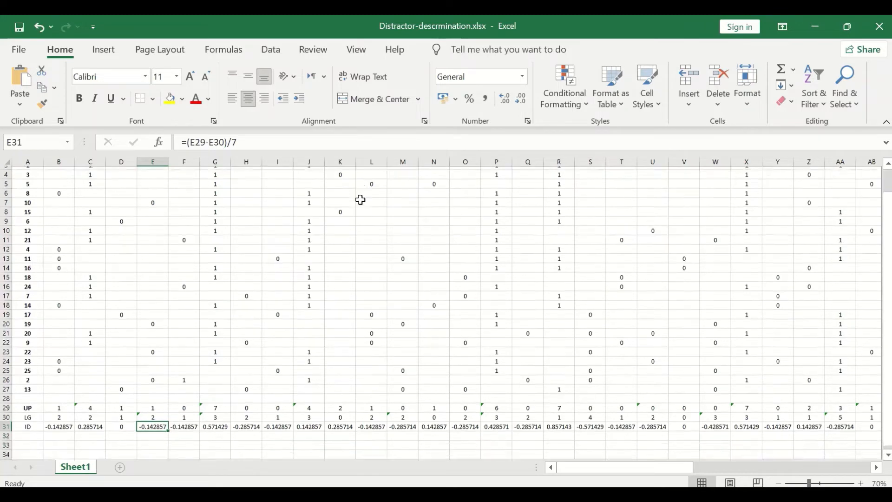
pyautogui.click(342, 424)
pyautogui.scroll(1, 479, 428)
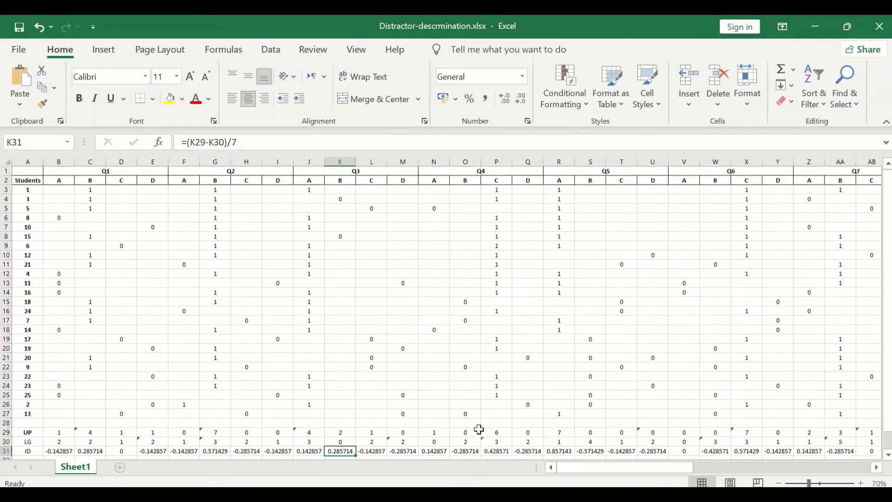
pyautogui.scroll(-4, 479, 429)
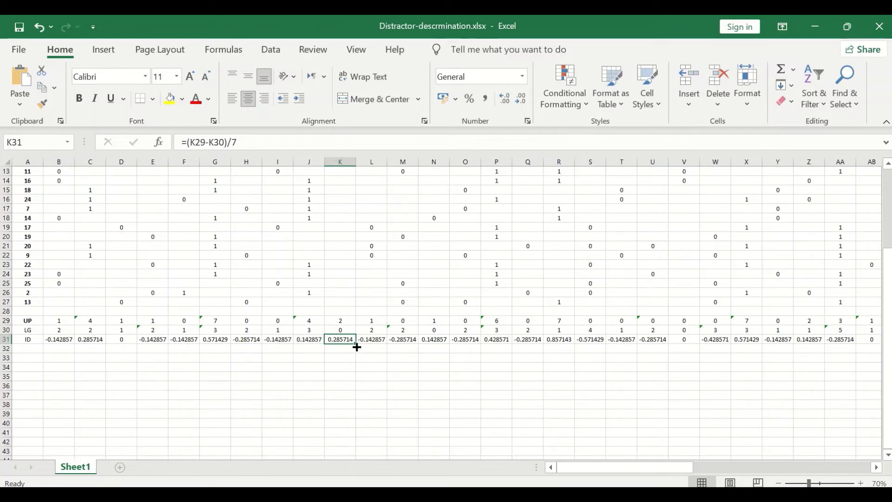
pyautogui.scroll(1, 338, 363)
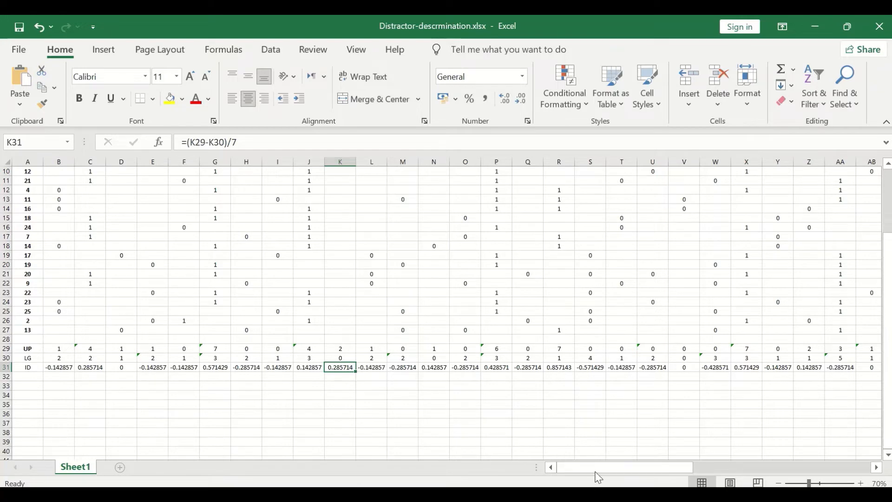
# Step: Examine the ID values of the remaining options through Q15, including Q6 option A in V31 and Q7 option A in Z31
pyautogui.moveTo(597, 467); pyautogui.dragTo(669, 464)
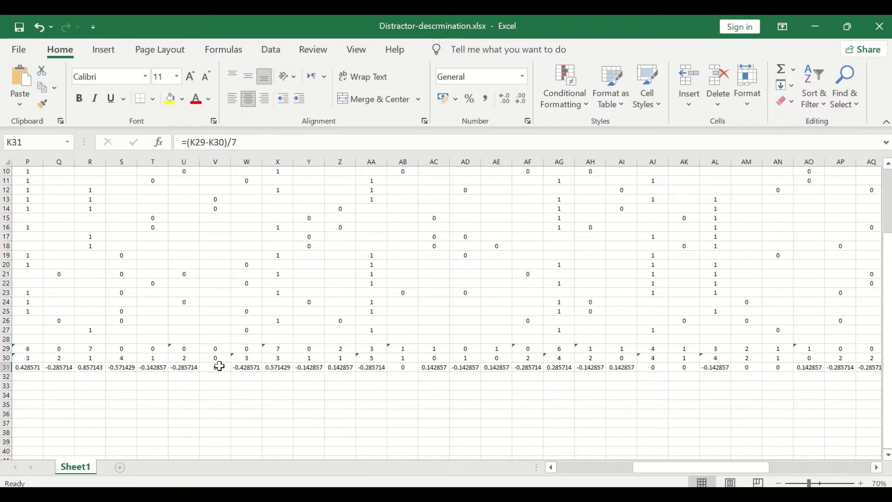
pyautogui.click(405, 370)
pyautogui.click(211, 367)
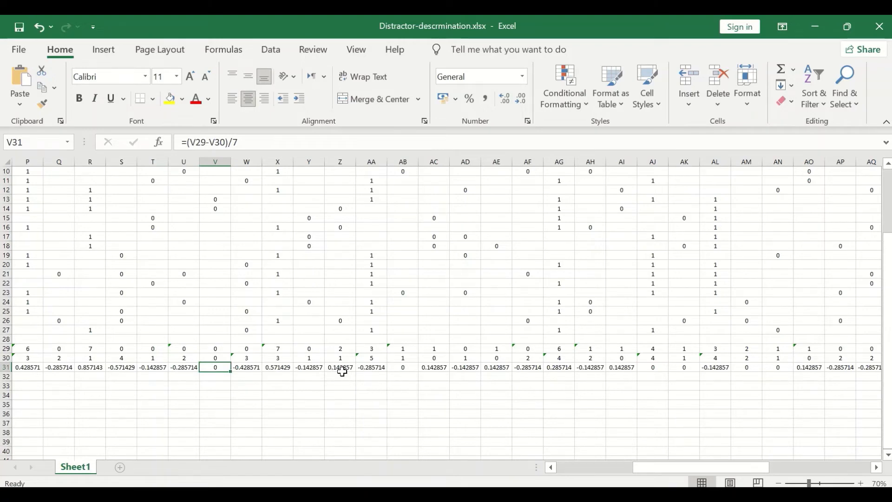
pyautogui.click(342, 368)
pyautogui.scroll(3, 339, 371)
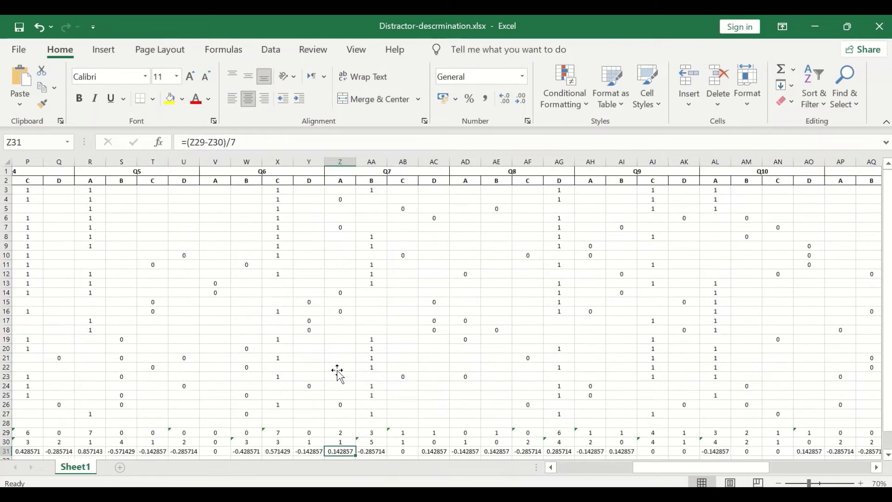
pyautogui.scroll(-2, 338, 372)
pyautogui.scroll(2, 340, 407)
pyautogui.scroll(-3, 342, 408)
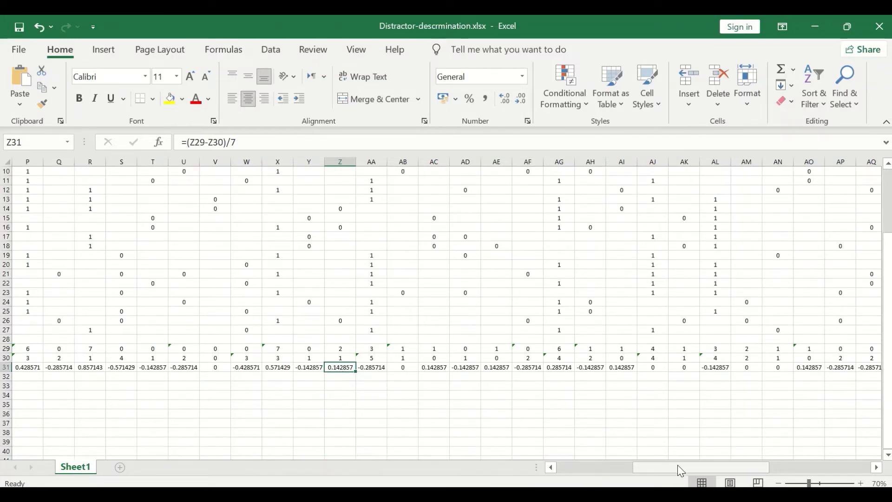
pyautogui.moveTo(678, 465); pyautogui.dragTo(788, 465)
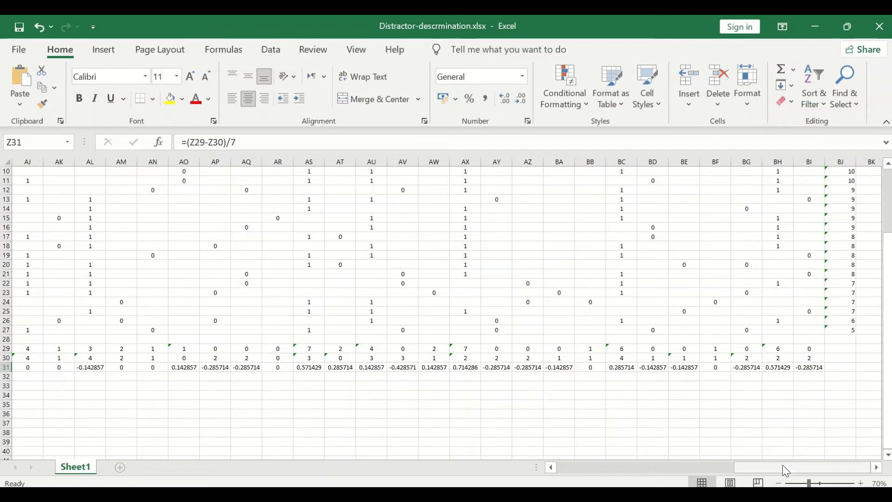
pyautogui.moveTo(782, 465); pyautogui.dragTo(873, 472)
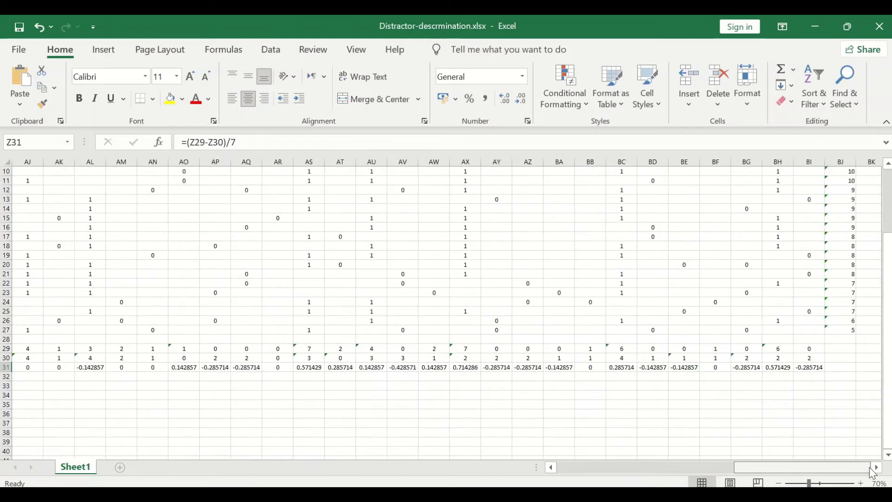
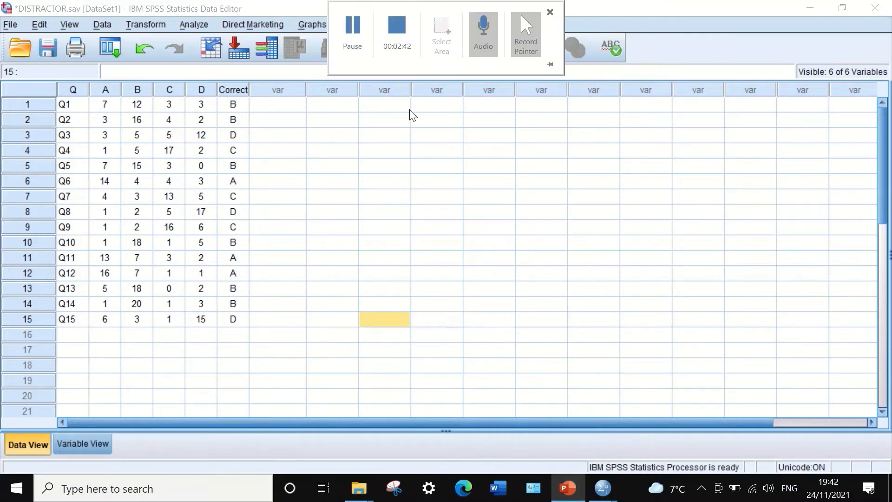
# Step: In the DISTRACTOR.sav data in SPSS, open Compute Variable and reset its previous target and expression
pyautogui.click(402, 201)
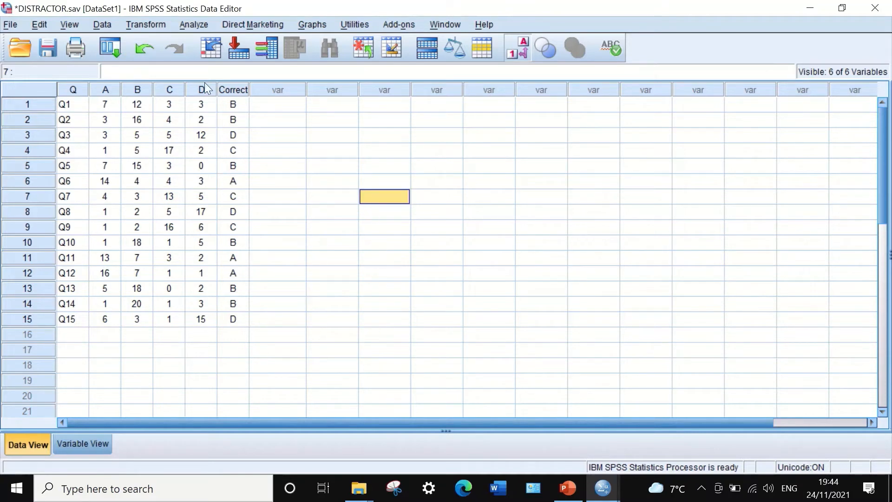
pyautogui.click(147, 24)
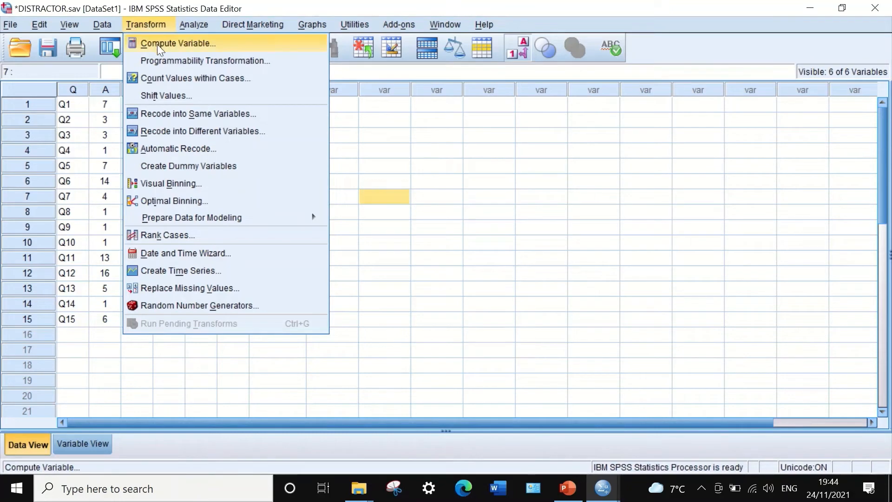
pyautogui.click(157, 44)
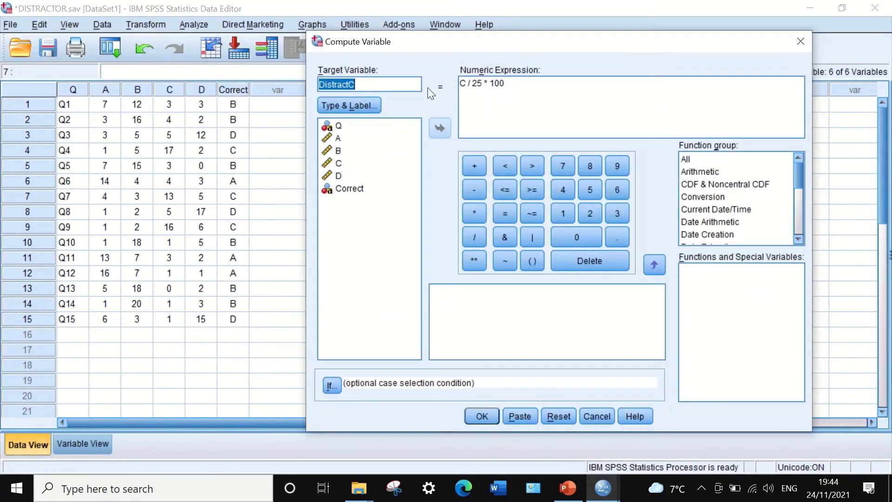
pyautogui.moveTo(459, 45); pyautogui.dragTo(423, 40)
pyautogui.click(521, 411)
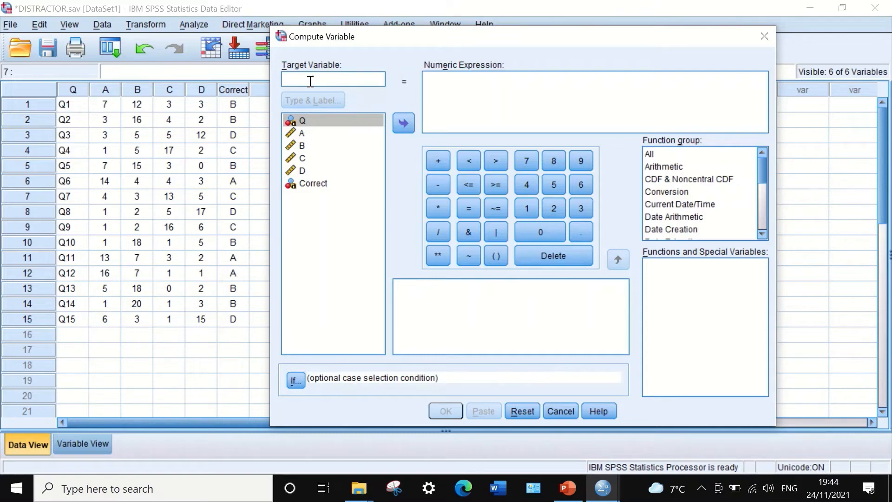
# Step: Compute a new variable OptionA with the expression A / 25 * 100 and return to the data editor
pyautogui.write('OptionA')
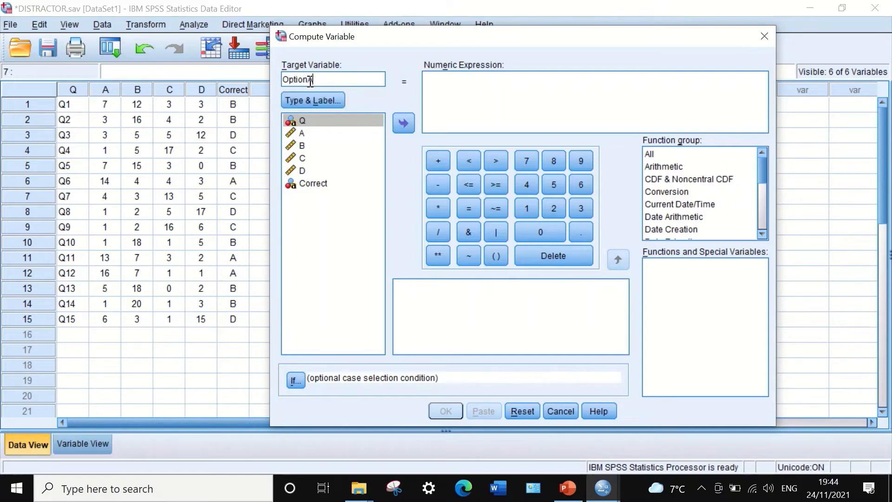
pyautogui.click(302, 134)
pyautogui.click(376, 132)
pyautogui.click(403, 123)
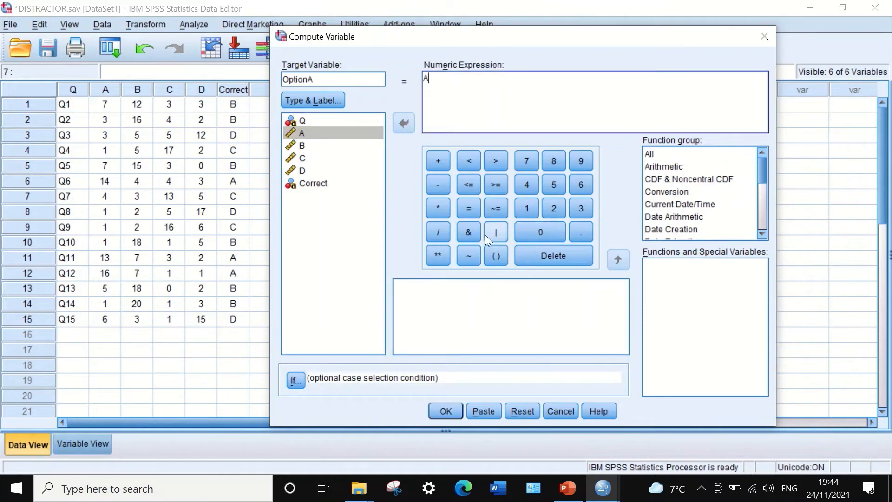
pyautogui.click(437, 232)
pyautogui.click(554, 208)
pyautogui.click(556, 184)
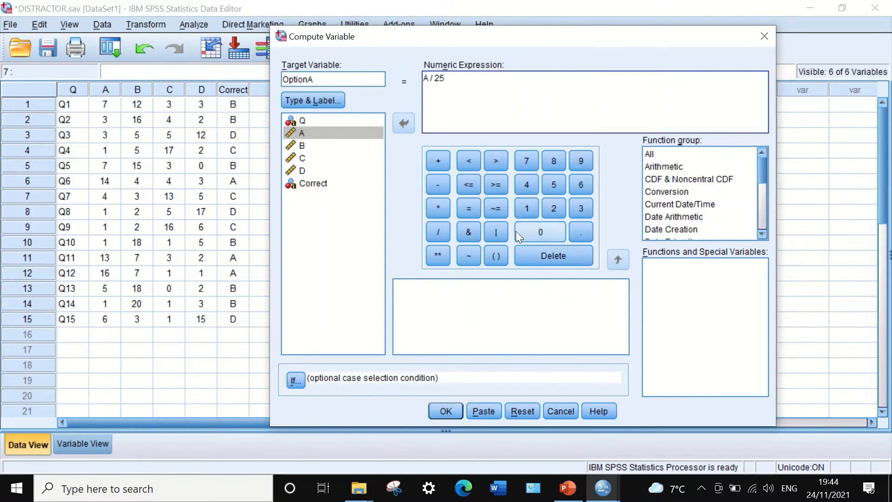
pyautogui.click(445, 206)
pyautogui.click(520, 202)
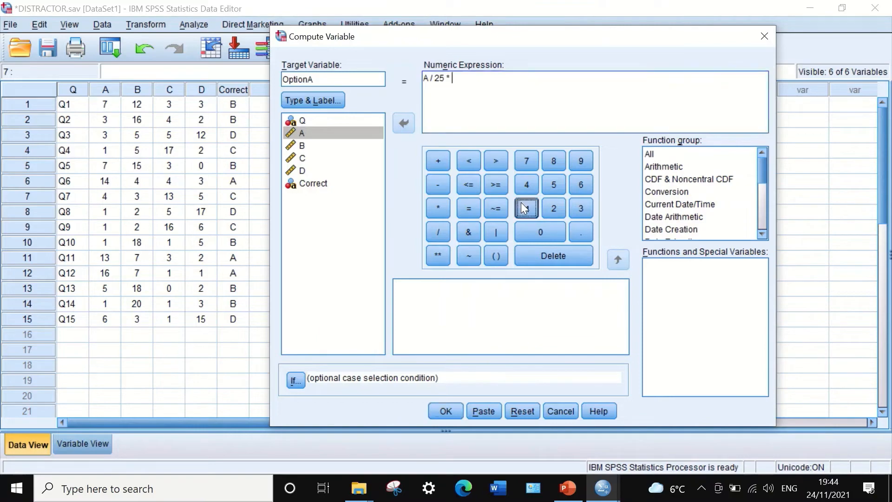
pyautogui.click(526, 232)
pyautogui.click(526, 232)
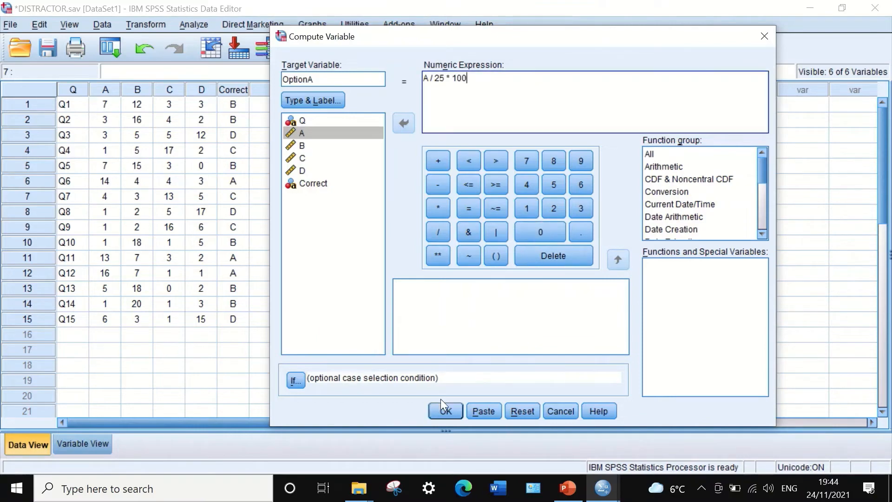
pyautogui.click(445, 410)
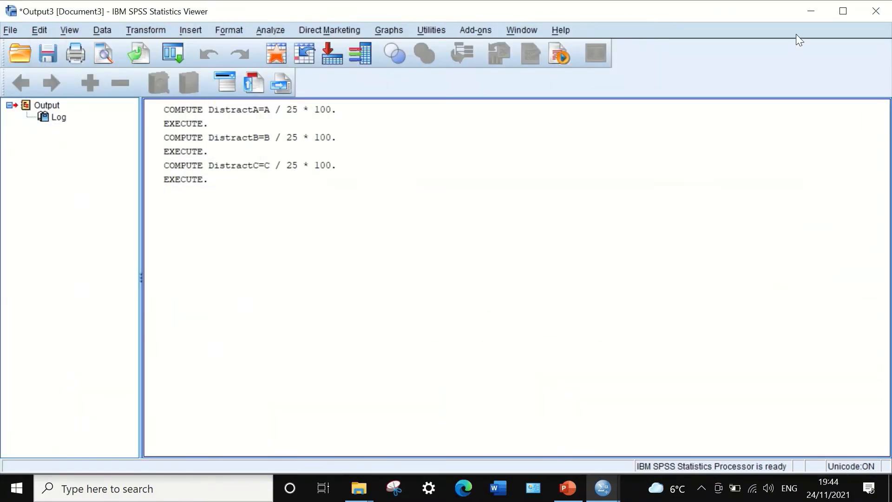
pyautogui.click(808, 12)
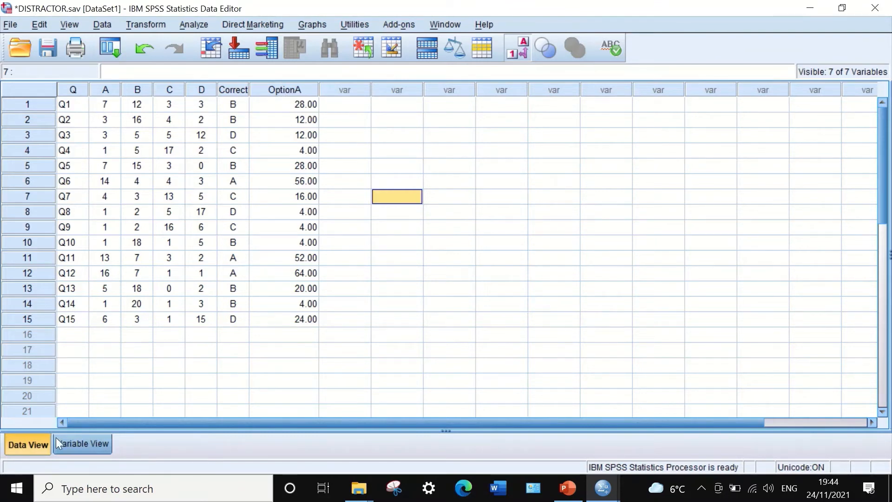
# Step: Set the OptionA variable's decimals to 0 in its variable definition
pyautogui.click(72, 442)
pyautogui.click(259, 178)
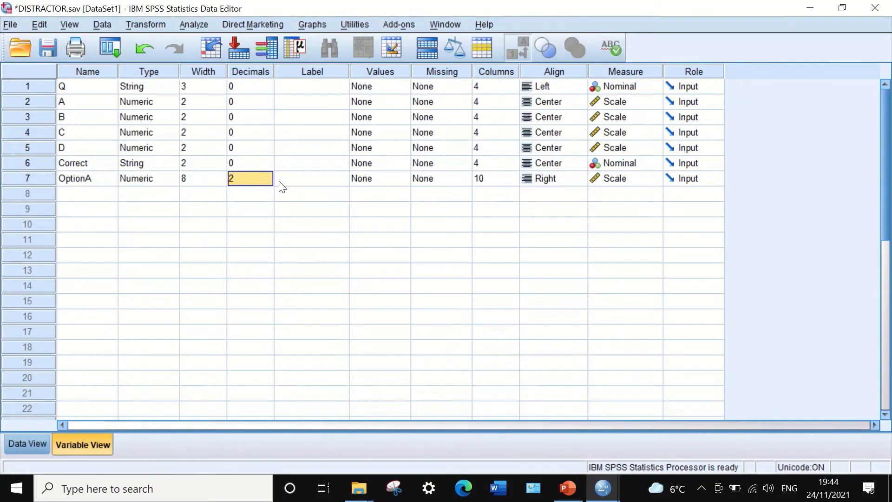
pyautogui.click(264, 180)
pyautogui.click(266, 181)
pyautogui.click(266, 181)
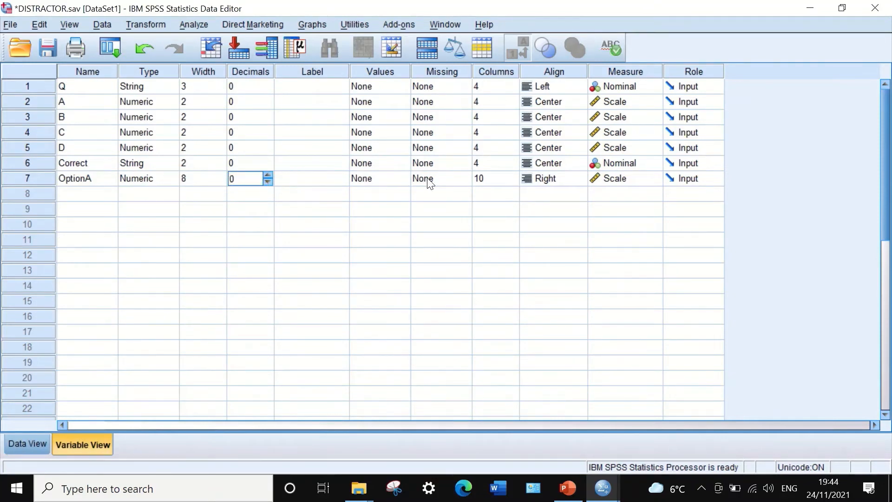
# Step: Set OptionA's column width to 5 and its alignment to Center, and return to the data values
pyautogui.click(493, 186)
pyautogui.click(513, 183)
pyautogui.click(513, 183)
pyautogui.click(513, 183)
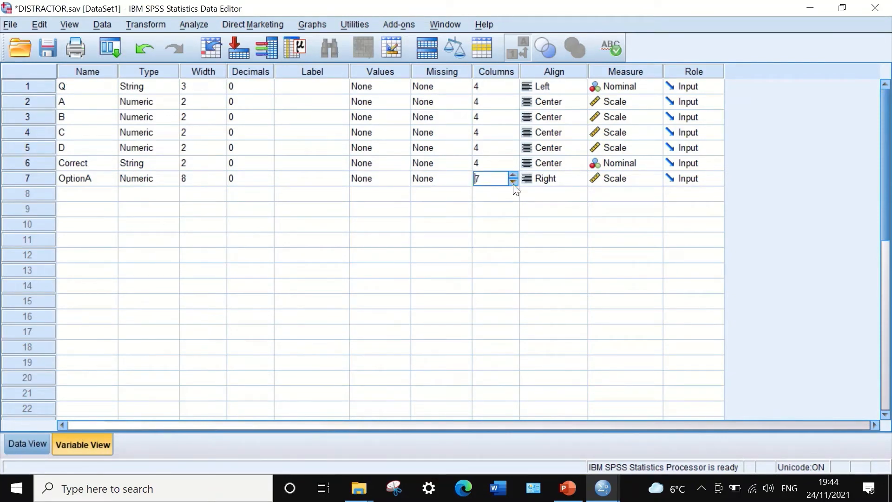
pyautogui.click(512, 183)
pyautogui.click(513, 183)
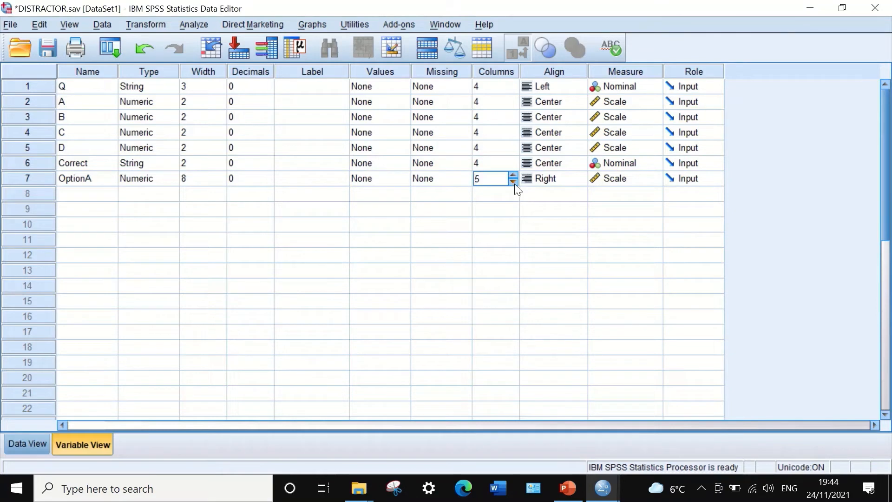
pyautogui.click(578, 179)
pyautogui.click(555, 221)
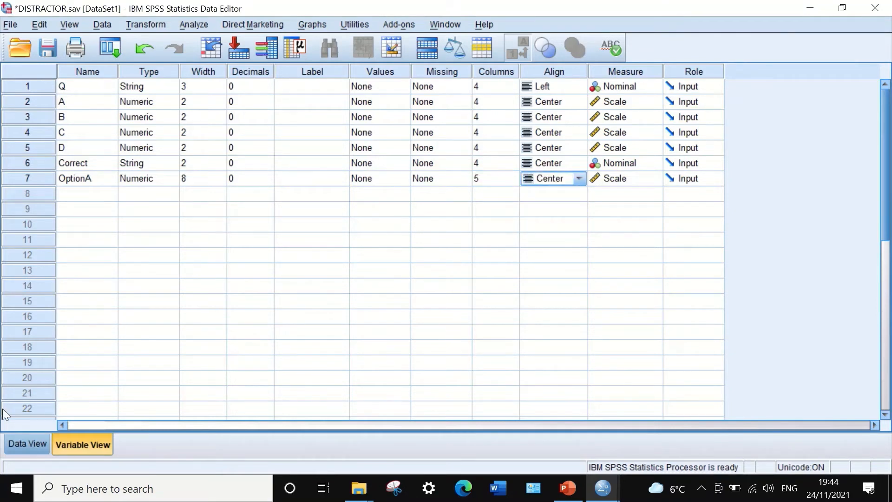
pyautogui.click(25, 442)
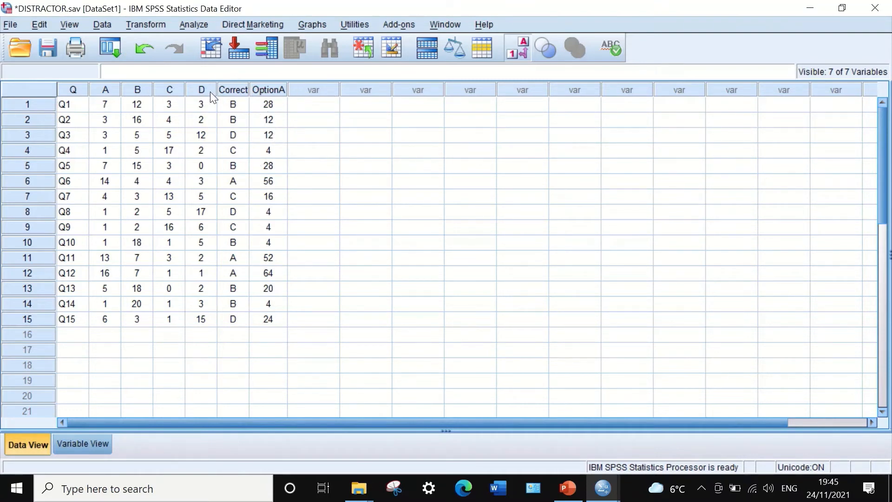
# Step: Start a new Compute Variable operation, reset the previous settings and name the target variable OptionB
pyautogui.click(152, 23)
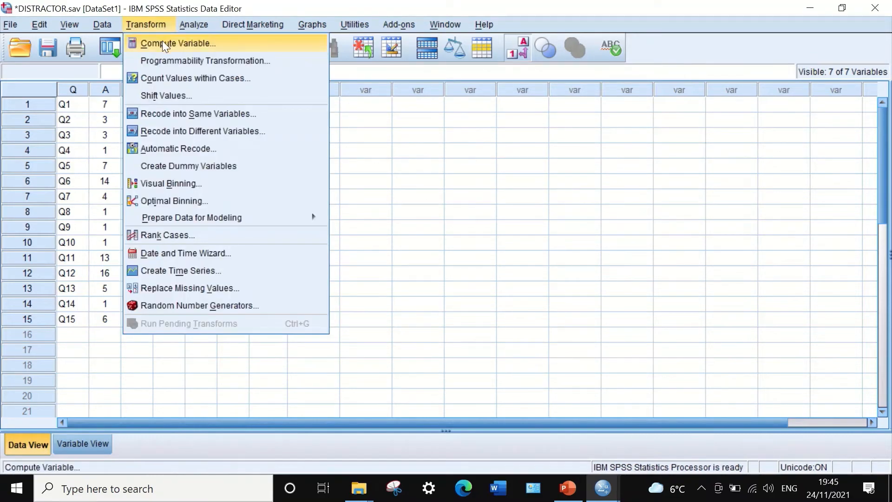
pyautogui.click(167, 44)
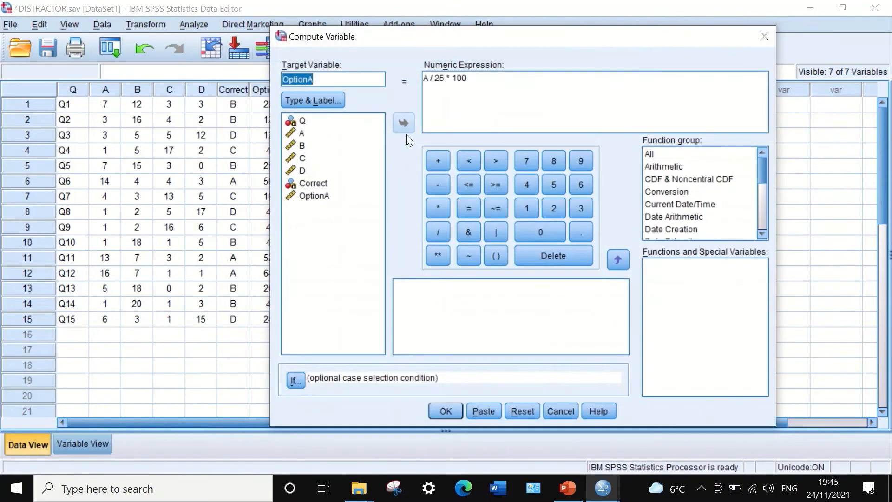
pyautogui.click(522, 410)
pyautogui.click(365, 80)
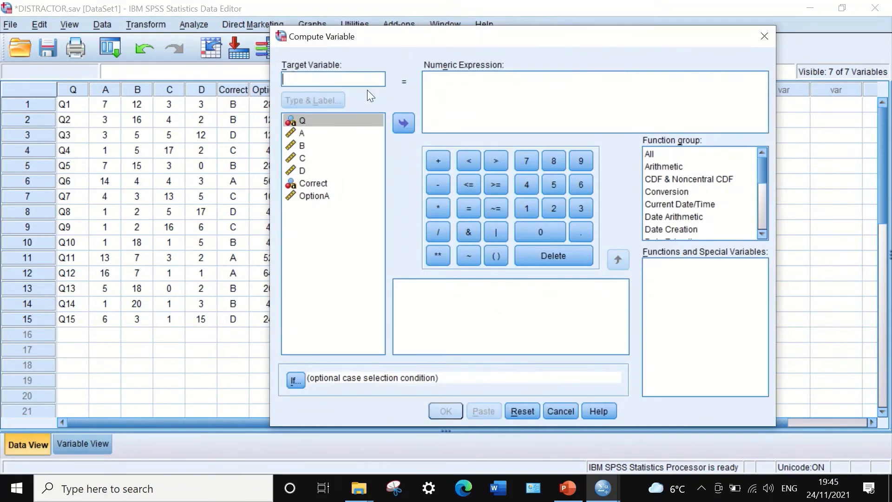
pyautogui.write('Option')
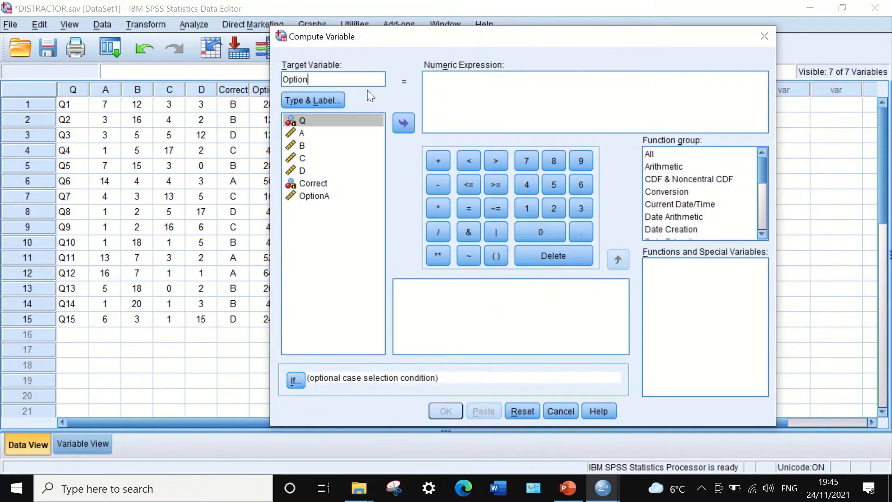
pyautogui.write('B')
# Step: Compute OptionB with the expression B / 25 * 100 and return to the data editor
pyautogui.click(320, 145)
pyautogui.click(398, 123)
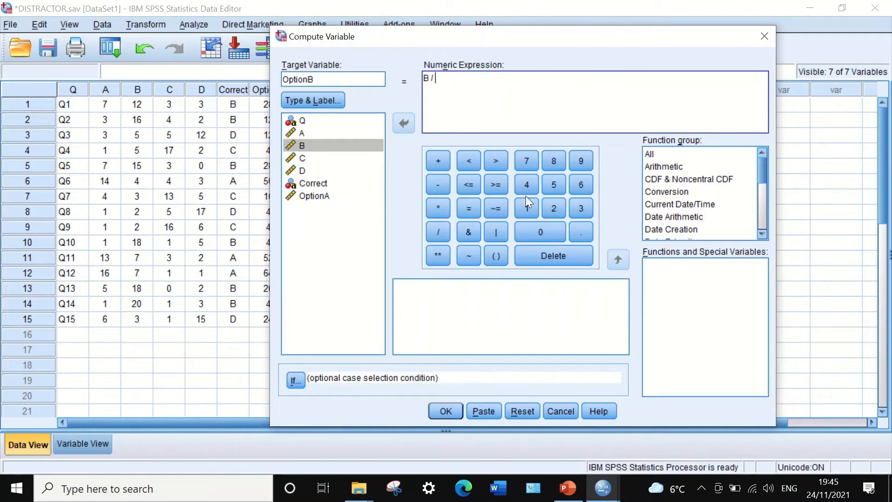
pyautogui.click(549, 205)
pyautogui.click(552, 182)
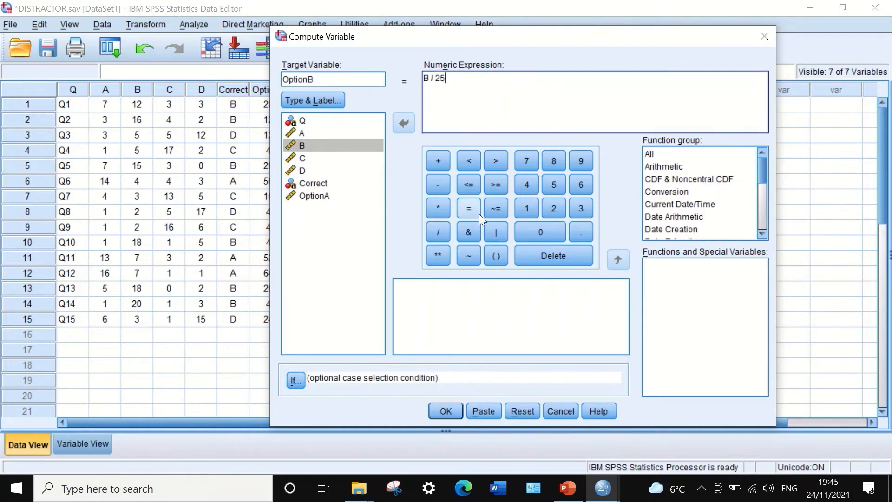
pyautogui.click(437, 211)
pyautogui.click(527, 209)
pyautogui.click(538, 233)
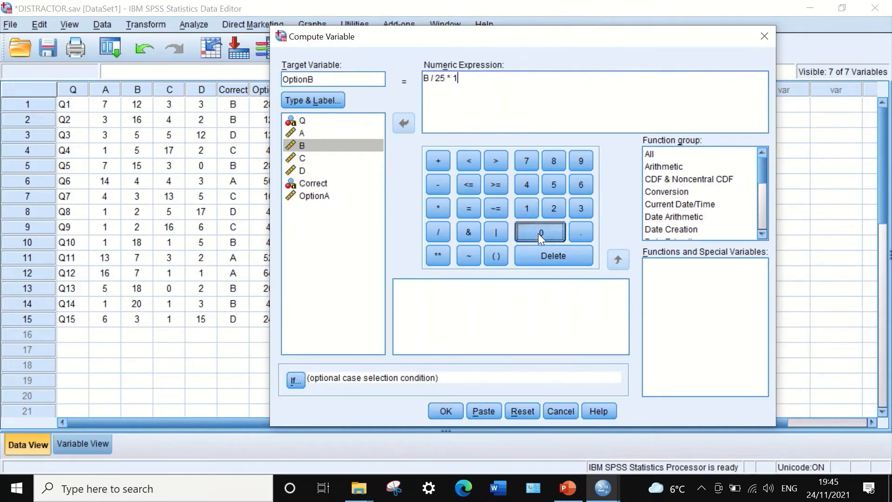
pyautogui.click(538, 234)
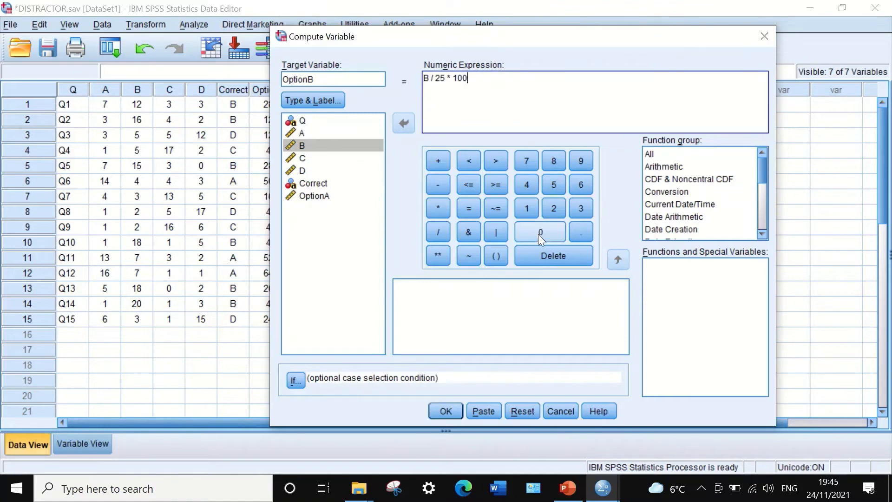
pyautogui.click(447, 410)
pyautogui.click(812, 7)
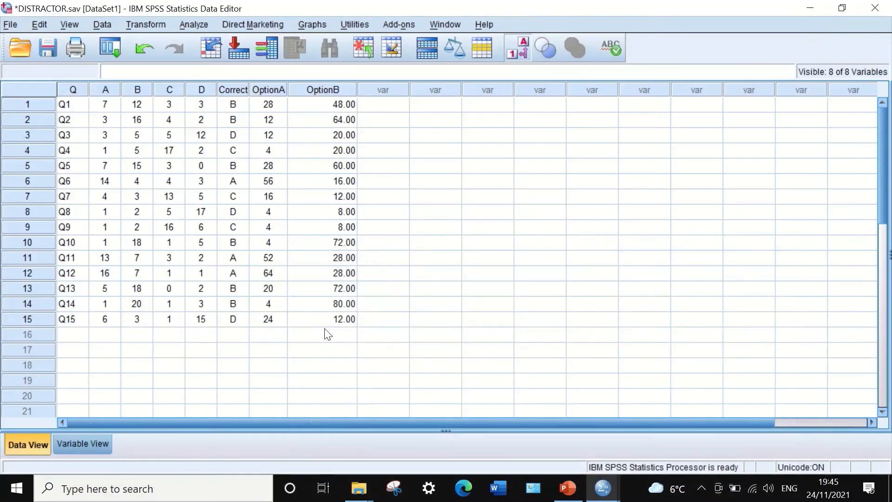
# Step: Set the OptionB variable's decimals to 0 in its variable definition
pyautogui.click(79, 443)
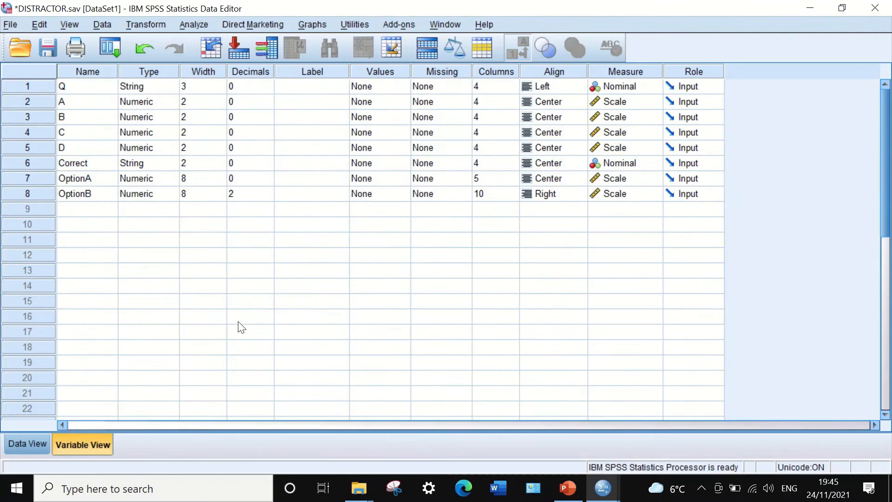
pyautogui.click(254, 197)
pyautogui.click(269, 197)
pyautogui.click(268, 196)
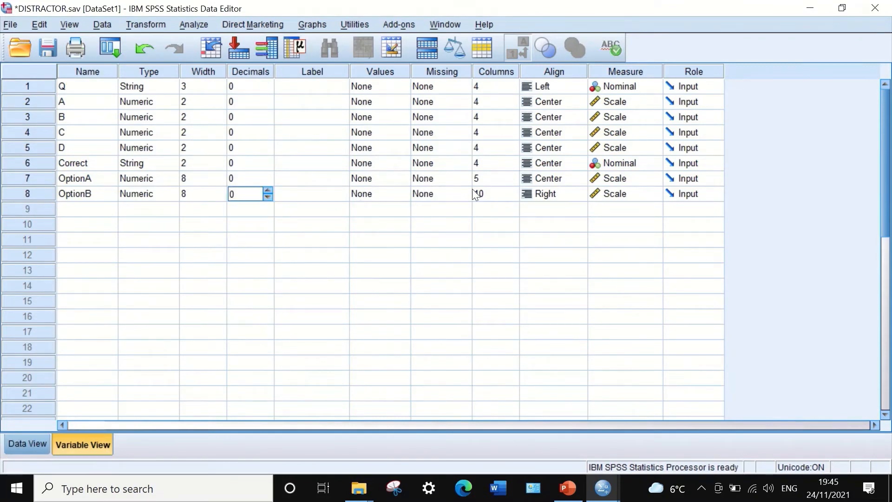
# Step: Set OptionB's column width to 5 and its alignment to Center, and return to the data values
pyautogui.click(488, 197)
pyautogui.click(511, 197)
pyautogui.click(511, 197)
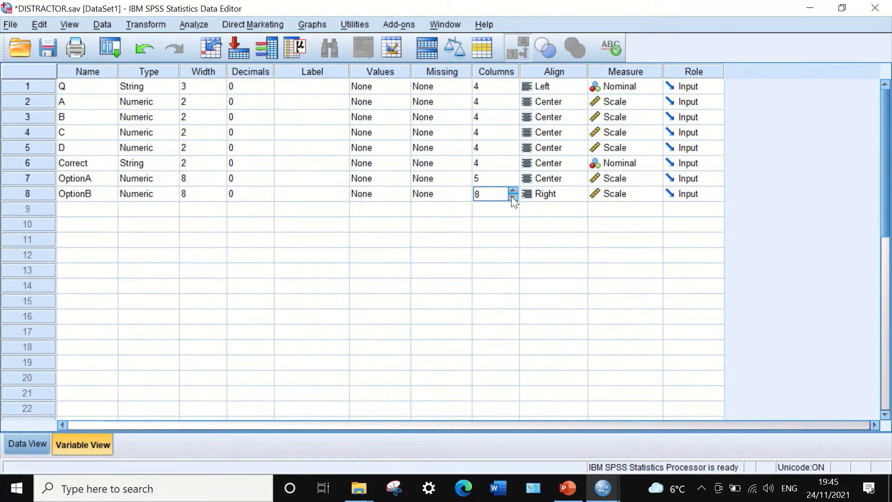
pyautogui.click(511, 197)
pyautogui.click(511, 197)
pyautogui.click(511, 197)
pyautogui.click(544, 195)
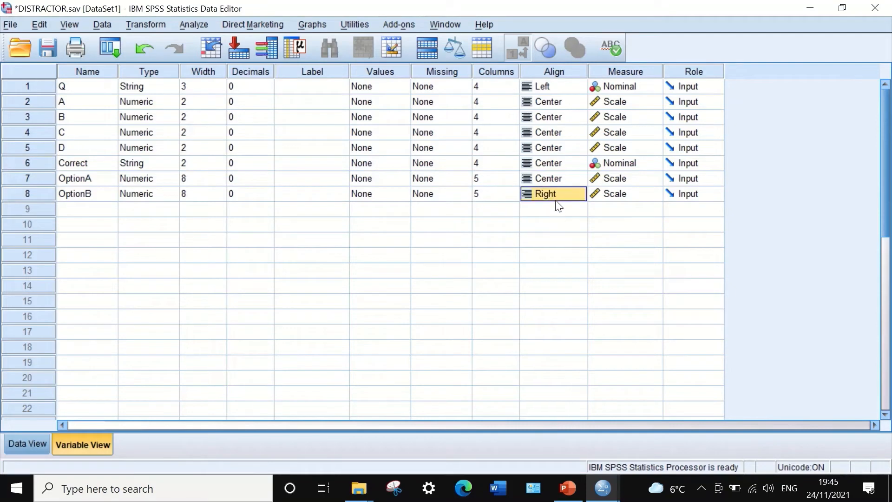
pyautogui.click(556, 199)
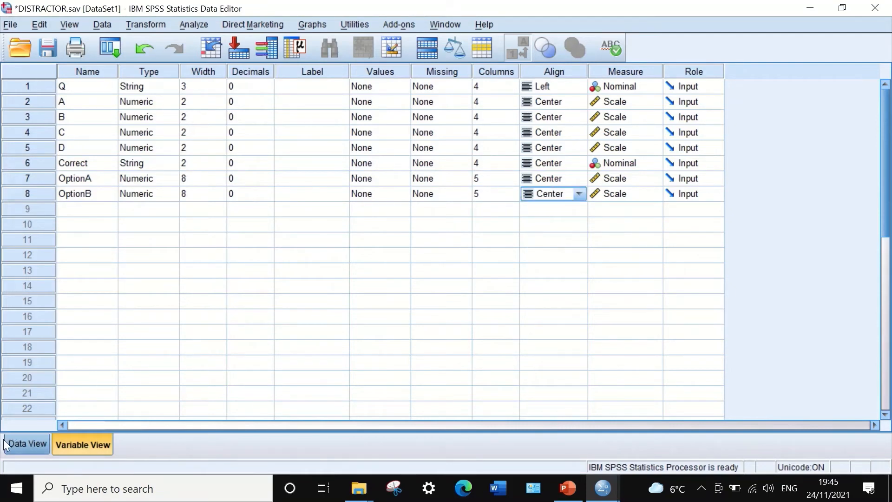
pyautogui.click(39, 443)
# Step: Start a new Compute Variable operation, reset the previous settings and name the target variable OptionC
pyautogui.click(142, 25)
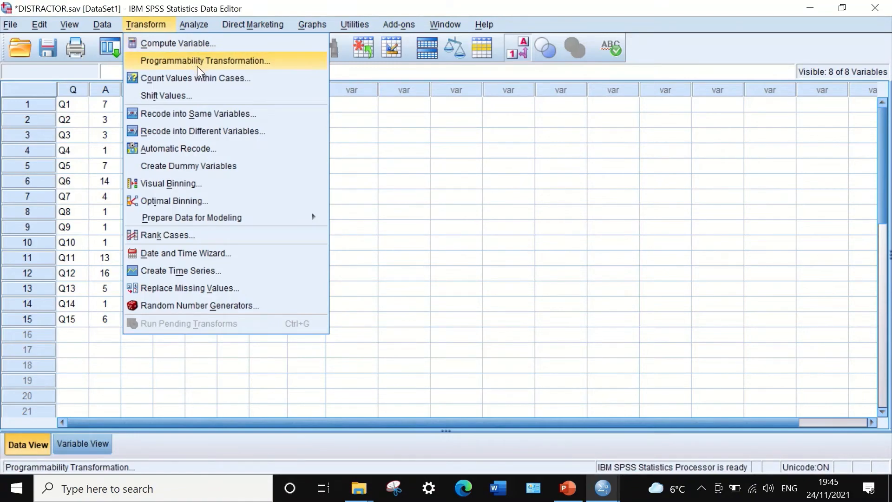
pyautogui.click(197, 43)
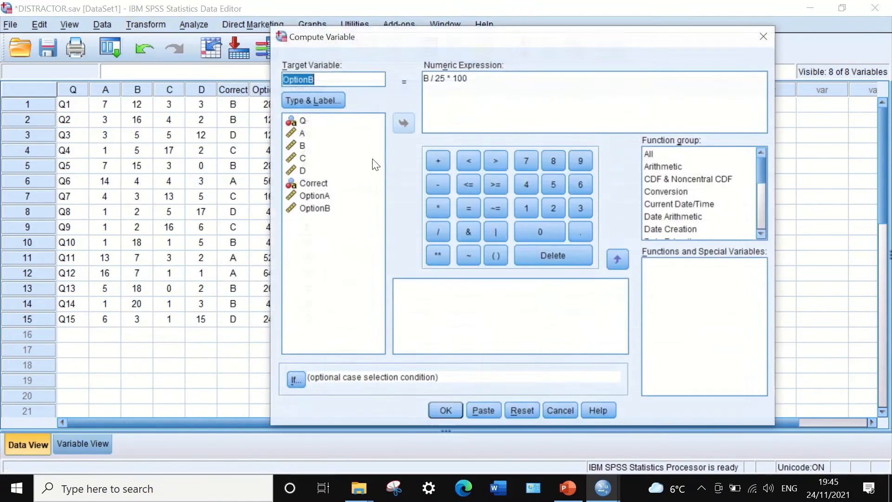
pyautogui.click(522, 411)
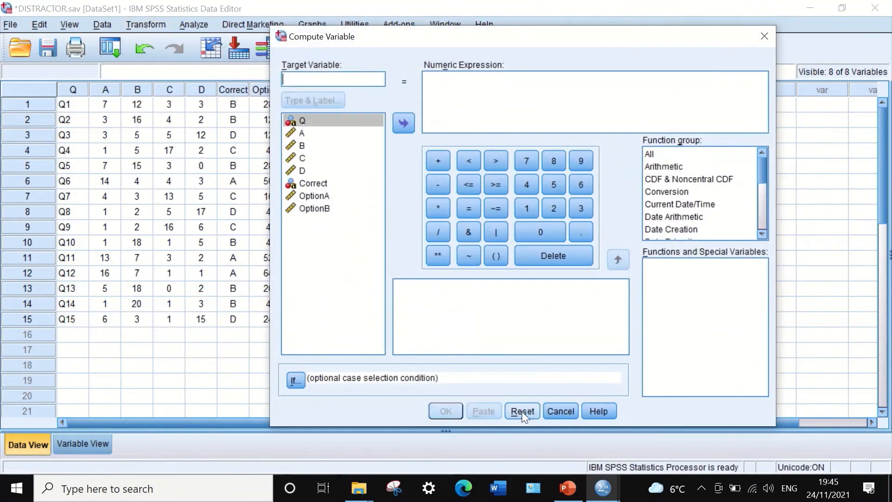
pyautogui.click(348, 84)
pyautogui.write('Option')
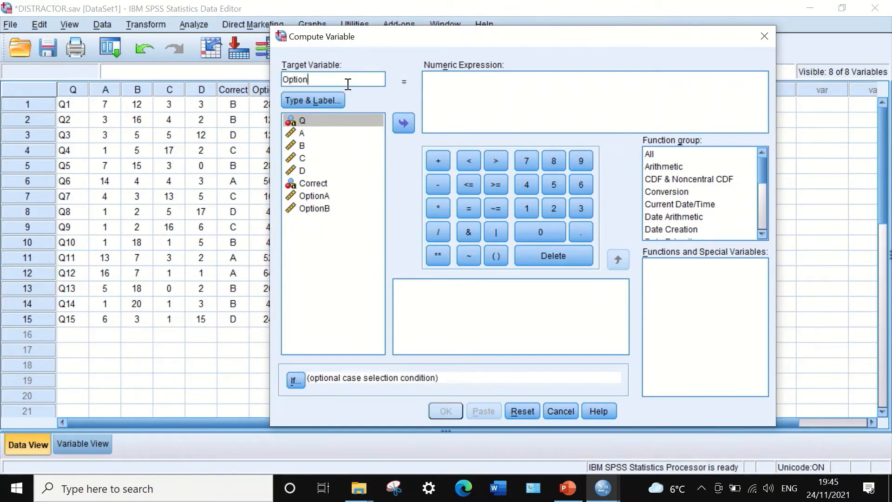
pyautogui.write('C')
# Step: Compute OptionC with the expression C / 25 * 100 and return to the data editor
pyautogui.click(307, 158)
pyautogui.click(402, 123)
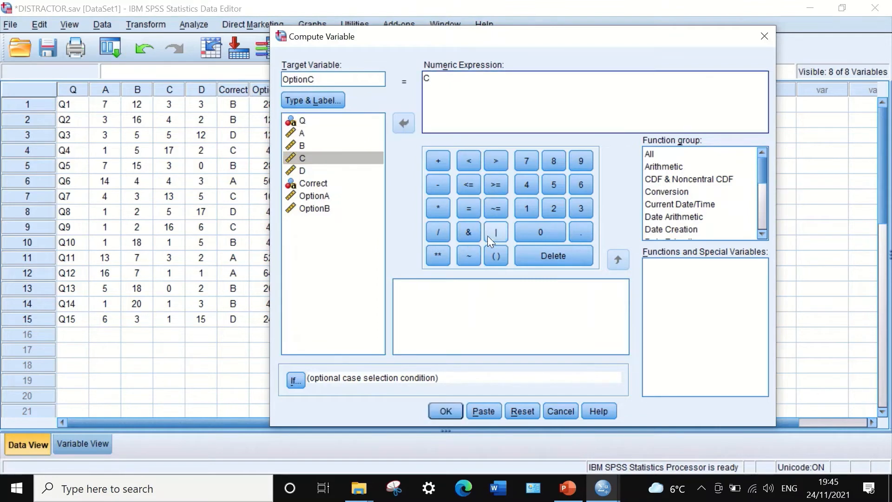
pyautogui.click(445, 234)
pyautogui.click(550, 205)
pyautogui.click(548, 180)
pyautogui.click(516, 213)
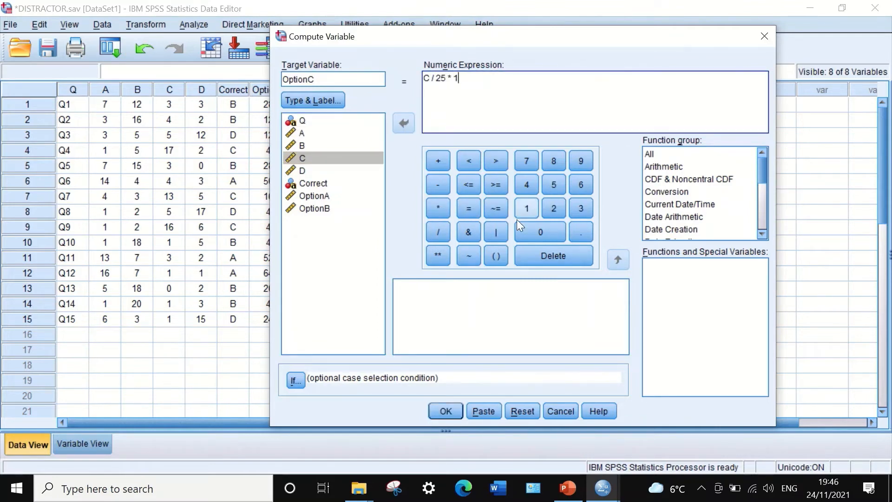
pyautogui.click(520, 224)
pyautogui.click(520, 224)
pyautogui.click(444, 410)
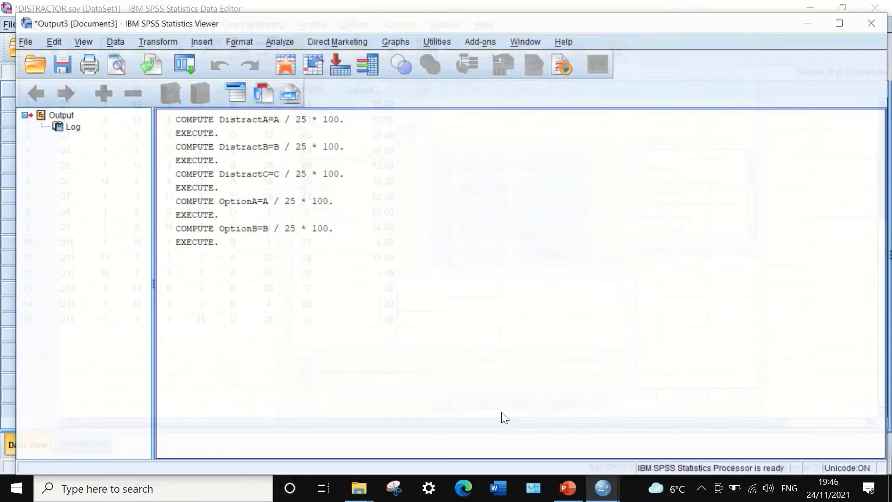
pyautogui.click(810, 8)
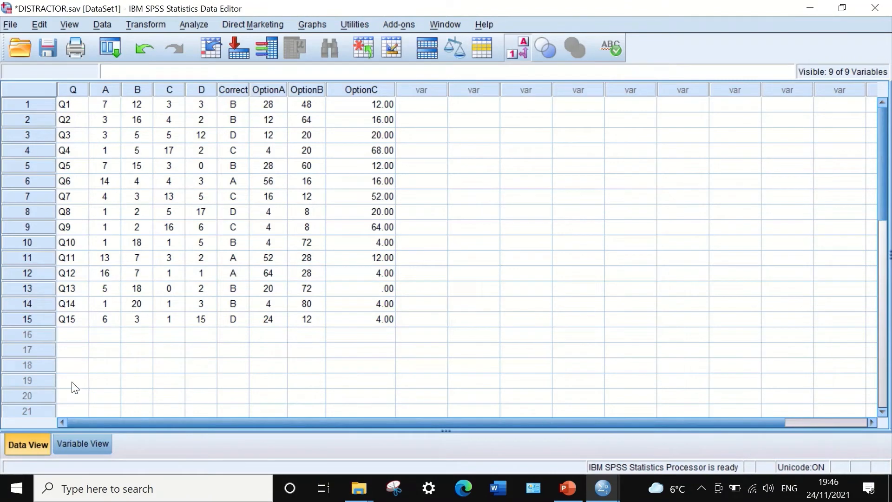
# Step: Set the OptionC variable's decimals to 0 in its variable definition
pyautogui.click(75, 442)
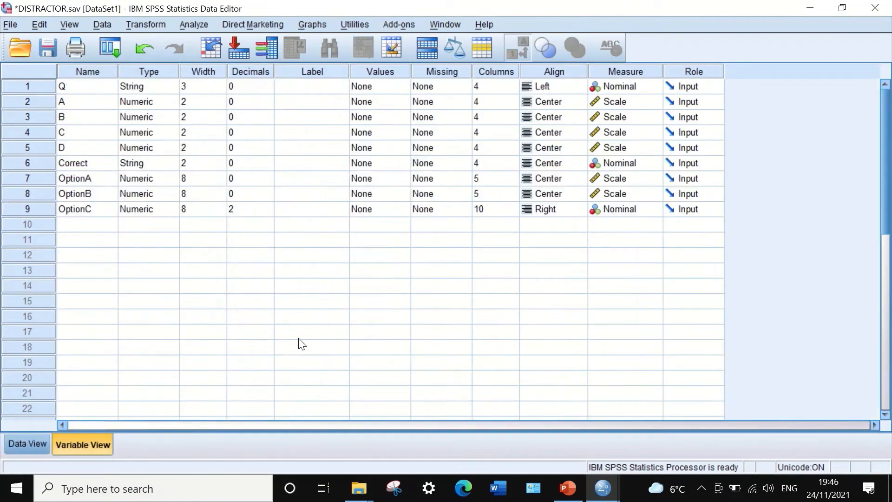
pyautogui.click(260, 210)
pyautogui.click(268, 213)
pyautogui.click(268, 212)
# Step: Set OptionC's column width to 5 and its alignment to Center, and return to the data values
pyautogui.click(497, 209)
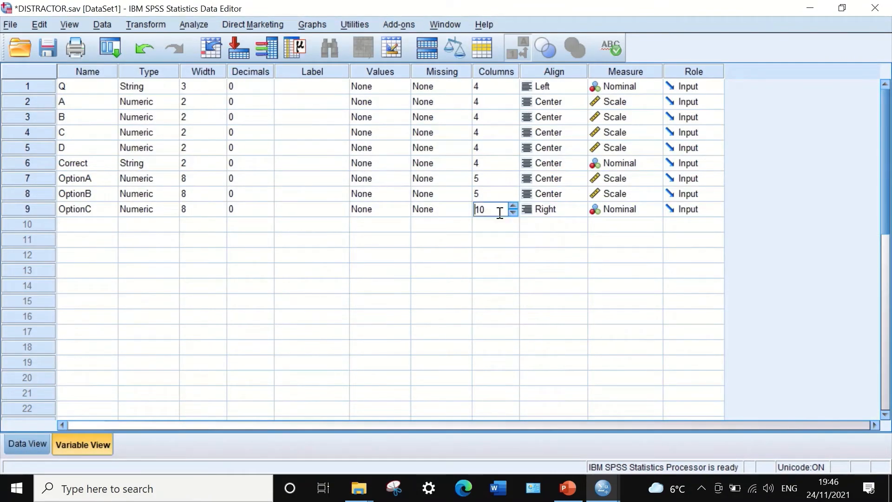
pyautogui.click(512, 212)
pyautogui.click(513, 213)
pyautogui.click(512, 212)
pyautogui.click(513, 212)
pyautogui.click(514, 214)
pyautogui.click(563, 214)
pyautogui.click(564, 252)
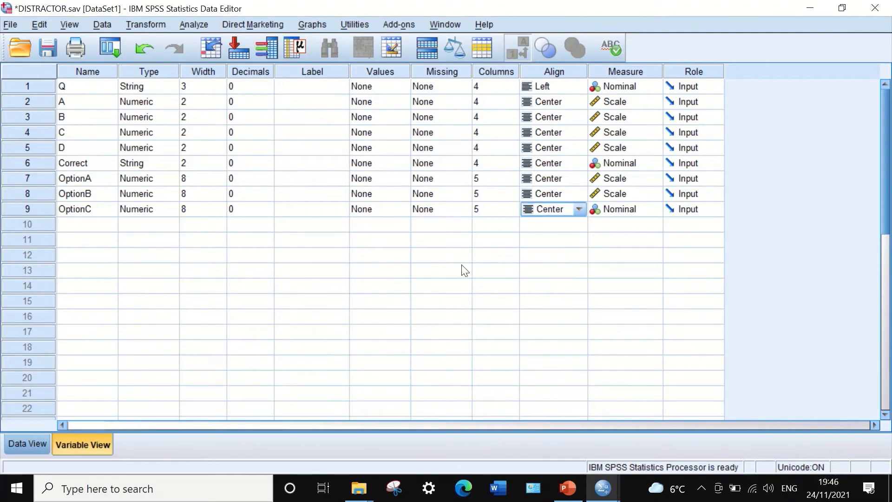
pyautogui.click(35, 444)
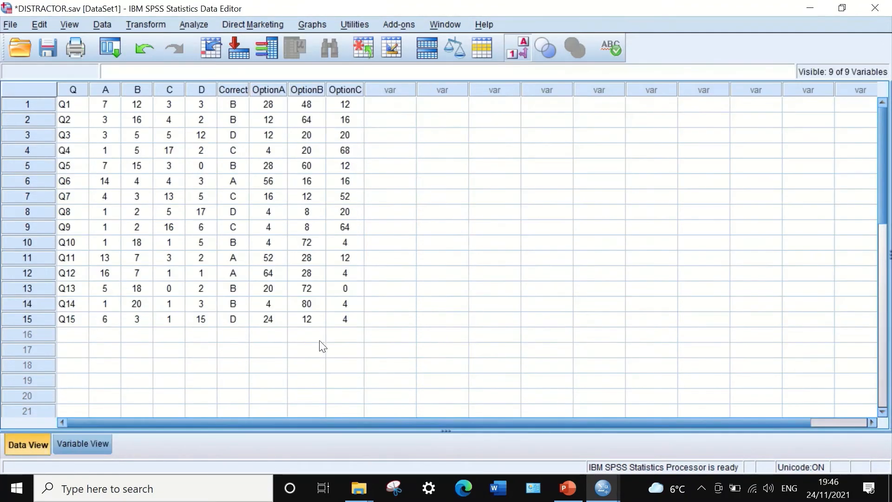
# Step: Reopen Compute Variable, change the target variable name to OptionD and clear the previous numeric expression
pyautogui.click(147, 24)
pyautogui.click(161, 43)
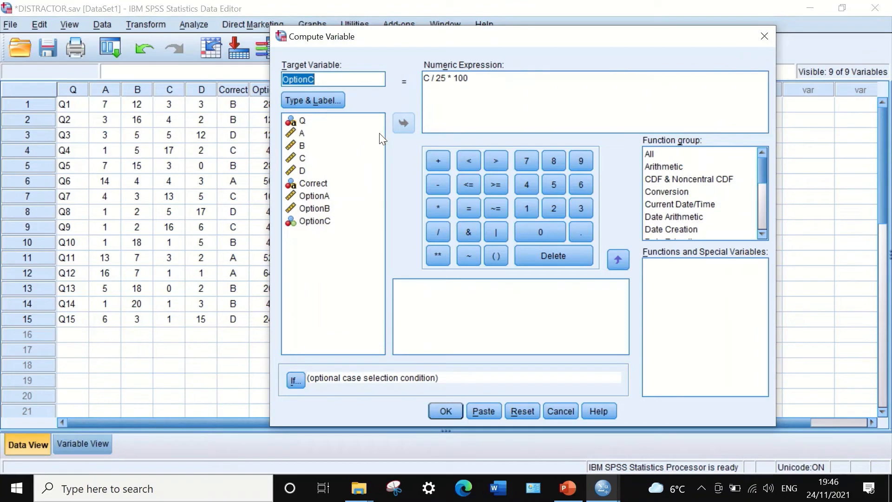
pyautogui.click(329, 79)
pyautogui.press('BackSpace')
pyautogui.write('D')
pyautogui.moveTo(480, 78); pyautogui.dragTo(408, 71)
pyautogui.press('Delete')
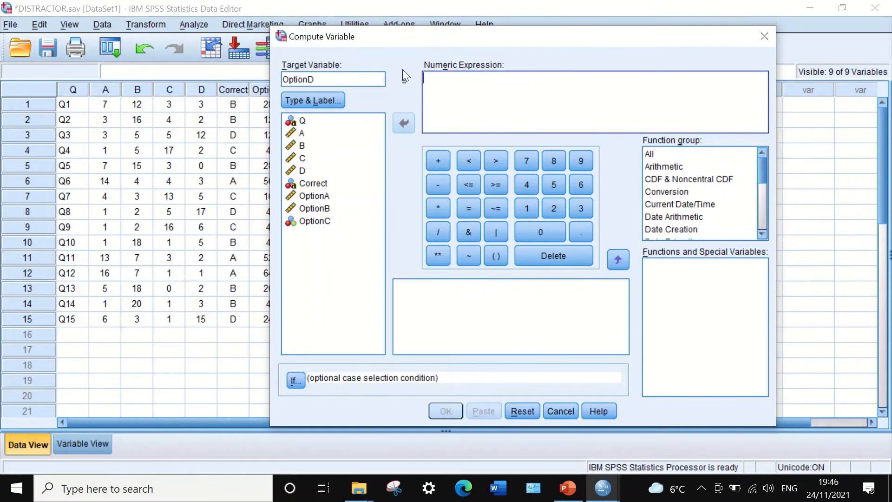
# Step: Compute OptionD with the expression D / 25 * 100 and return to the data editor
pyautogui.click(297, 170)
pyautogui.click(402, 123)
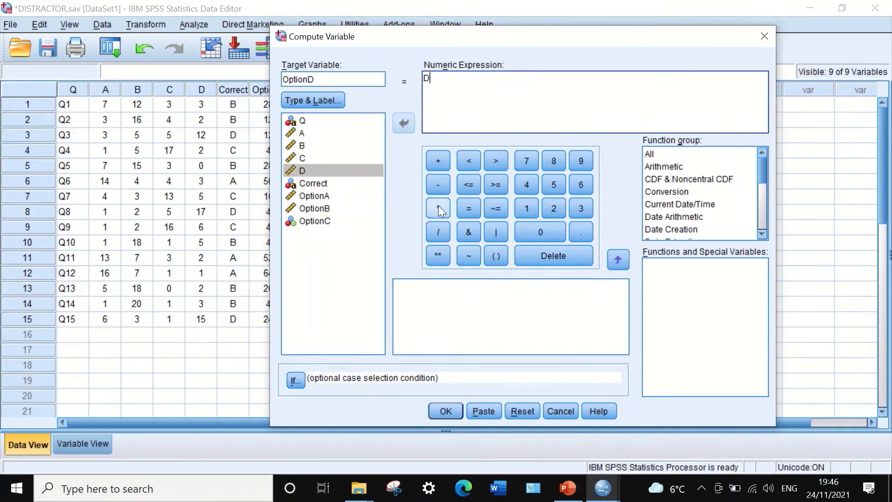
pyautogui.click(432, 232)
pyautogui.click(553, 204)
pyautogui.click(555, 183)
pyautogui.click(436, 207)
pyautogui.click(527, 208)
pyautogui.click(534, 227)
pyautogui.click(534, 227)
pyautogui.click(444, 410)
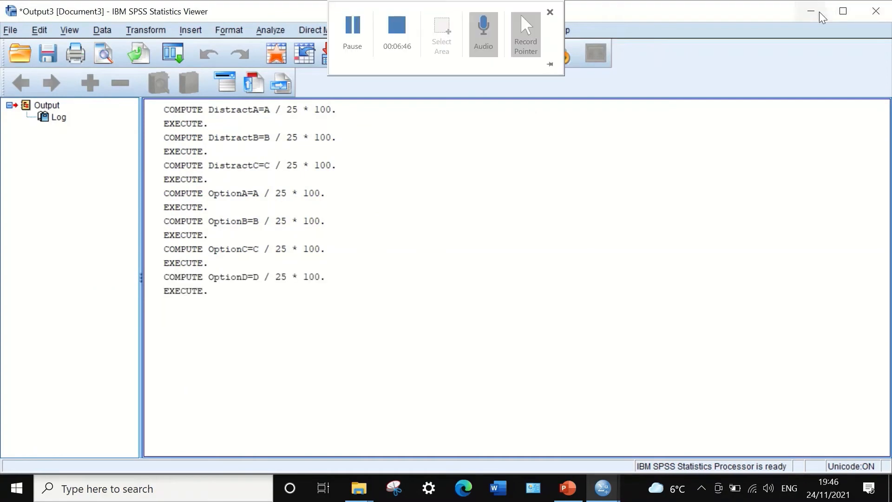
pyautogui.click(814, 10)
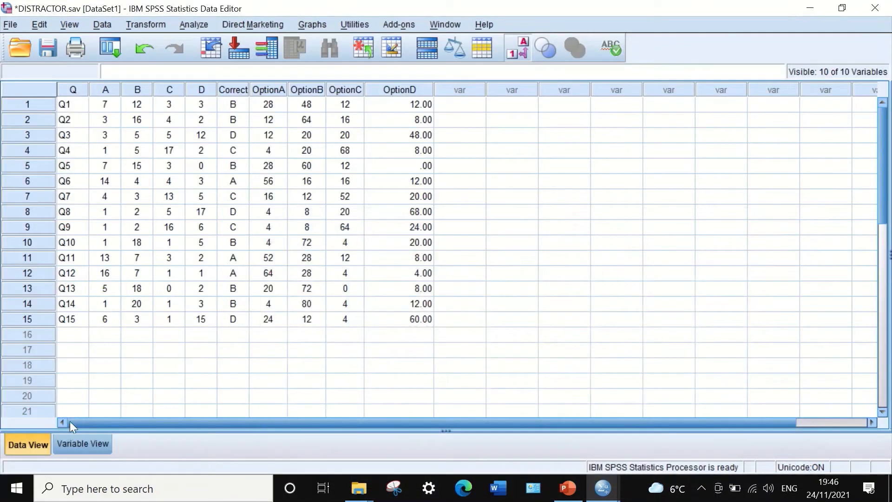
# Step: Set the OptionD variable's decimals to 0 in its variable definition
pyautogui.click(98, 444)
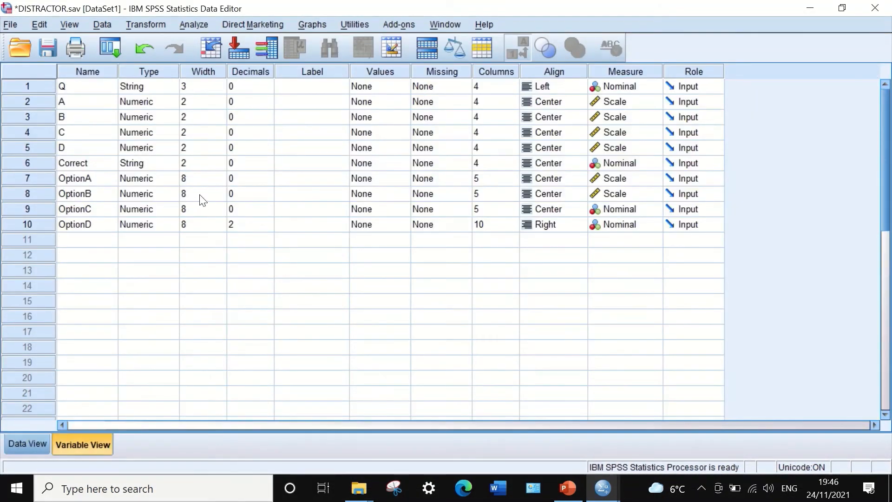
pyautogui.click(250, 224)
pyautogui.click(268, 226)
pyautogui.click(267, 228)
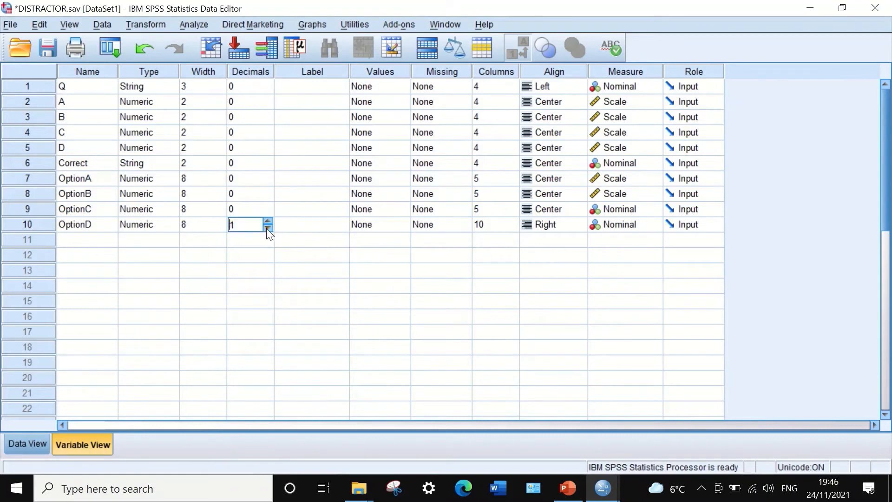
pyautogui.click(267, 228)
# Step: Set OptionD's column width to 5
pyautogui.click(504, 225)
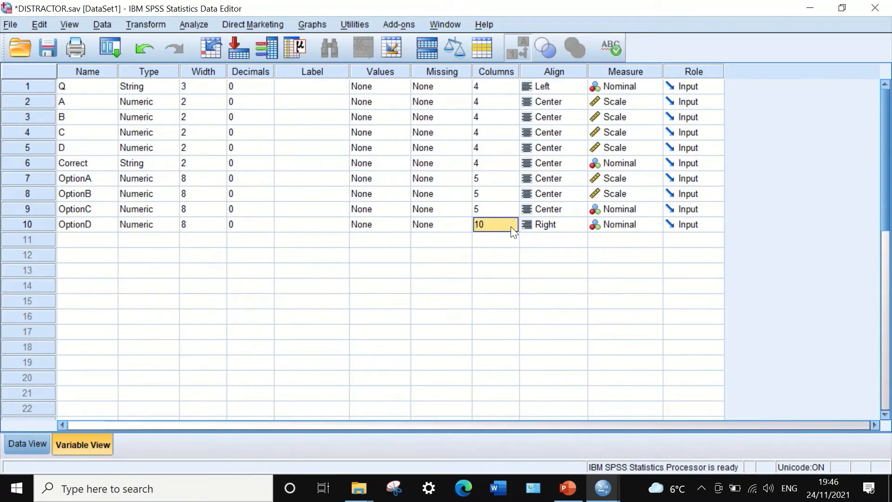
pyautogui.click(512, 227)
pyautogui.click(513, 228)
pyautogui.click(513, 228)
pyautogui.click(513, 227)
pyautogui.click(512, 227)
pyautogui.click(513, 228)
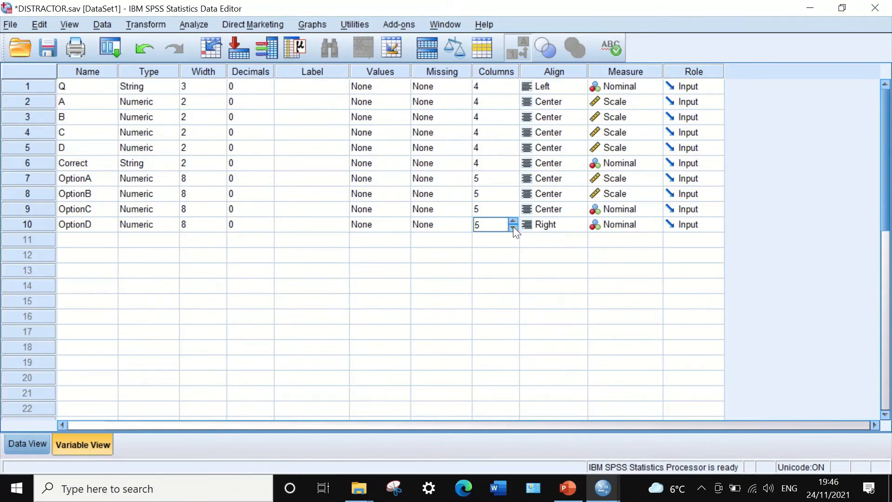
pyautogui.click(513, 228)
pyautogui.click(513, 228)
pyautogui.click(514, 221)
pyautogui.click(514, 221)
# Step: Set OptionD's alignment to Center and return to the data values
pyautogui.click(568, 230)
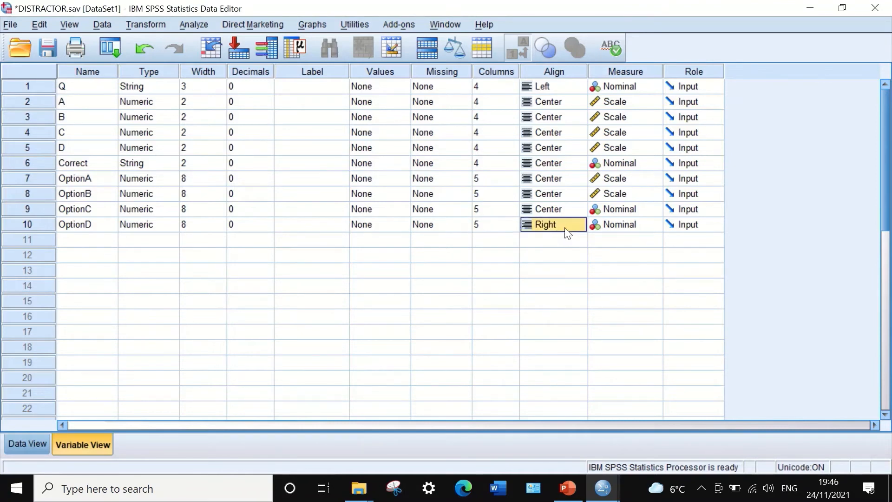
pyautogui.click(567, 228)
pyautogui.click(560, 273)
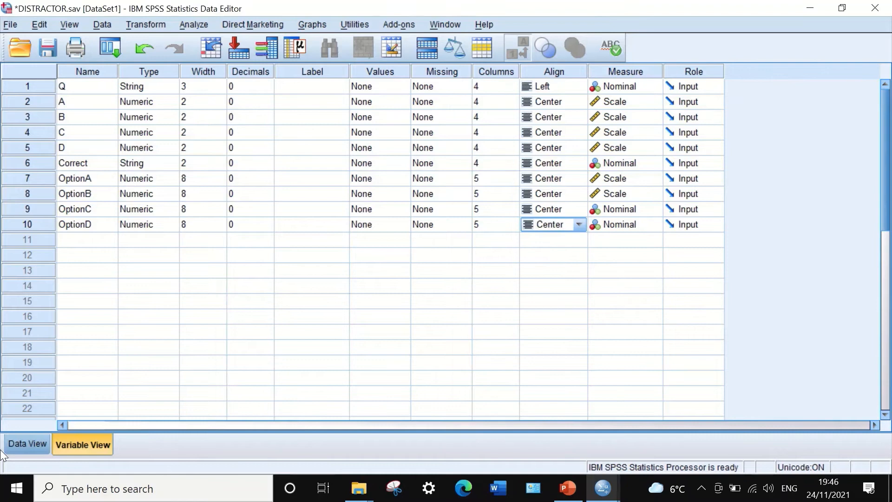
pyautogui.click(29, 439)
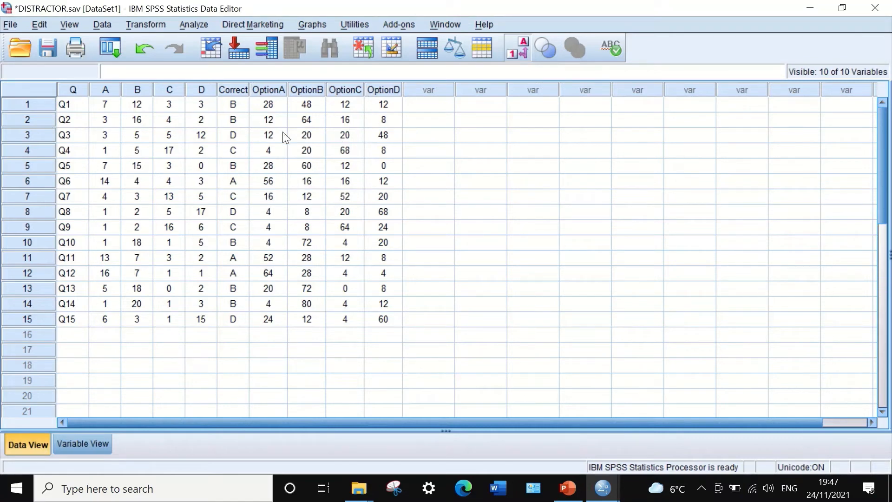
# Step: Examine the option percentages of questions Q4, Q5, Q10, Q13, Q12 and Q15 one row at a time for weak distractors
pyautogui.click(21, 151)
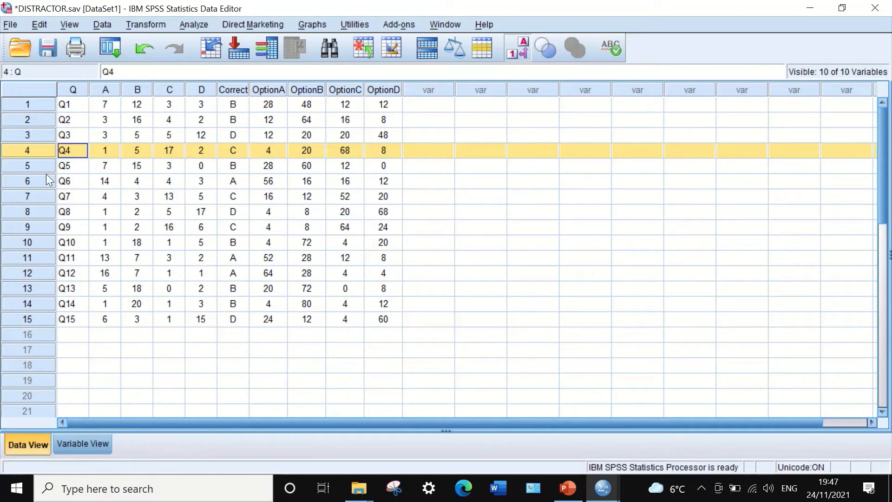
pyautogui.click(25, 165)
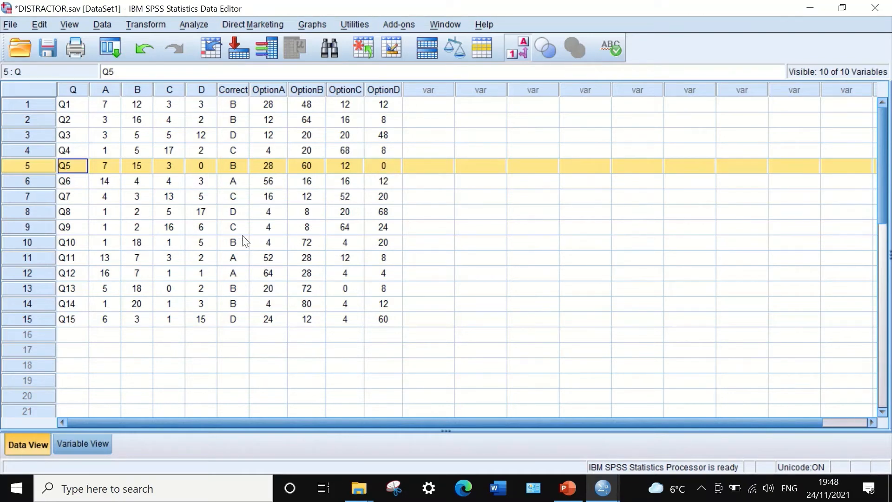
pyautogui.click(19, 242)
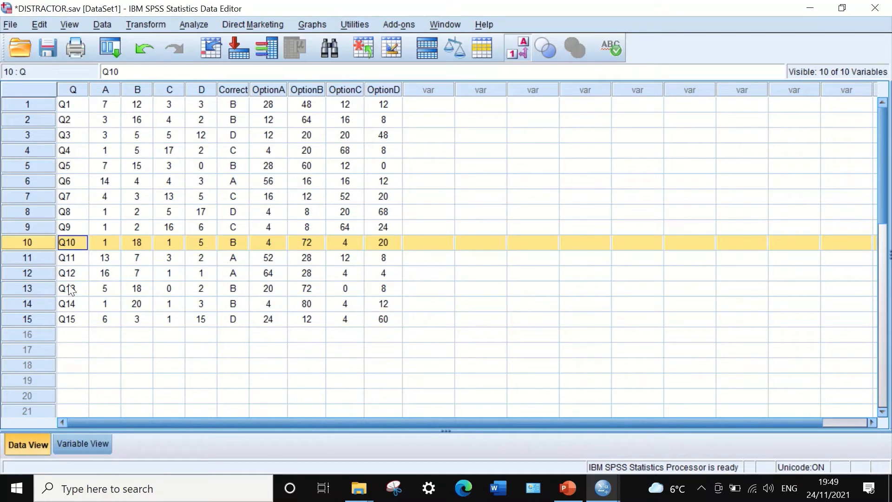
pyautogui.click(32, 288)
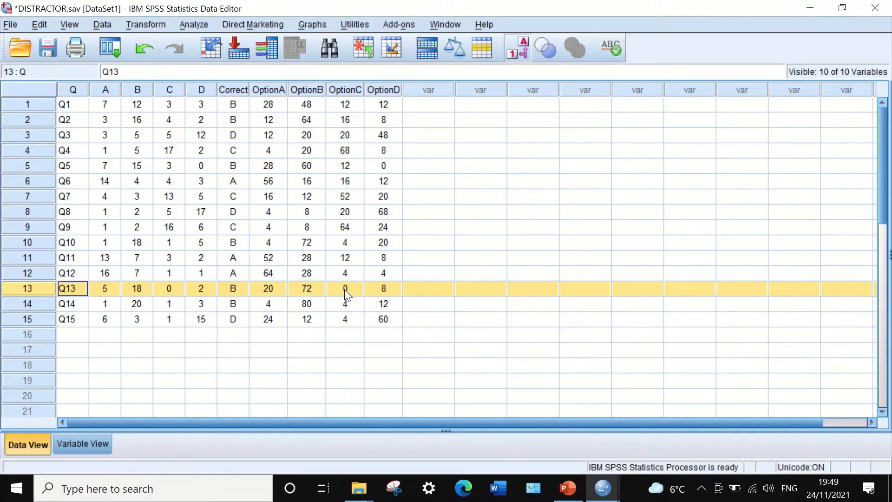
pyautogui.click(32, 273)
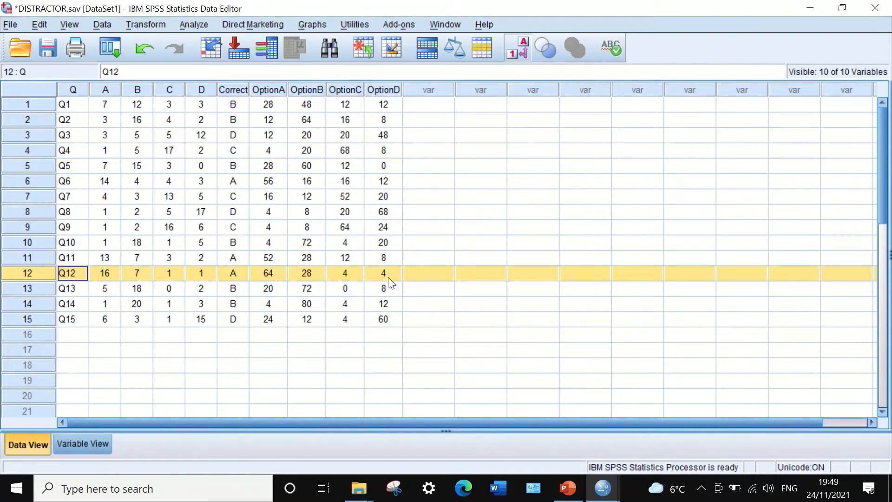
pyautogui.click(30, 317)
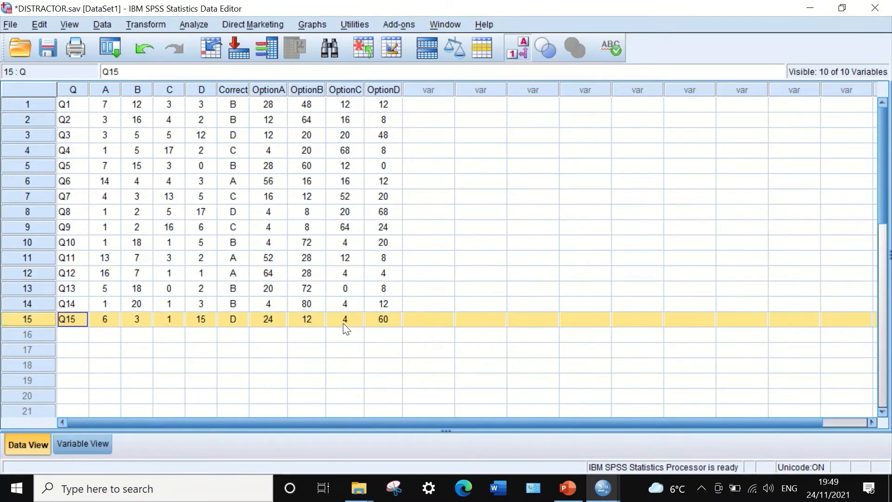
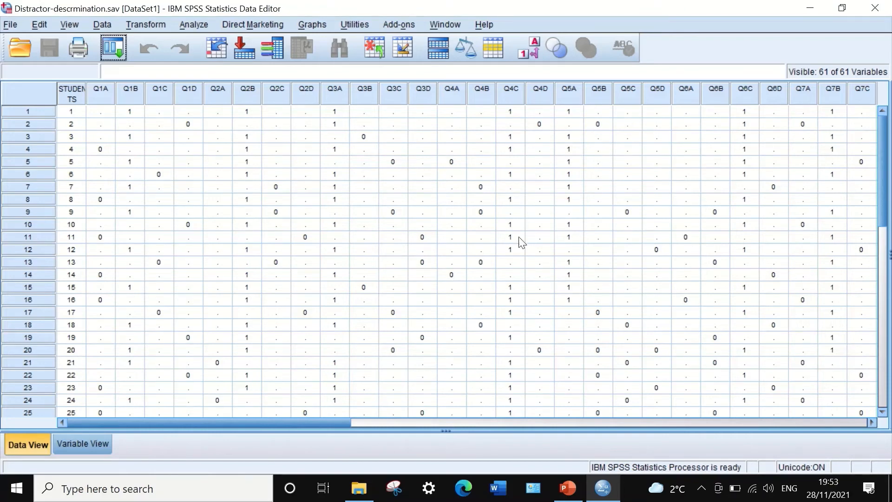
# Step: Look through the Distractor-descrmination.sav data, from the first student to the last and from Q1A across to Q15D
pyautogui.scroll(-2, 231, 233)
pyautogui.scroll(2, 231, 244)
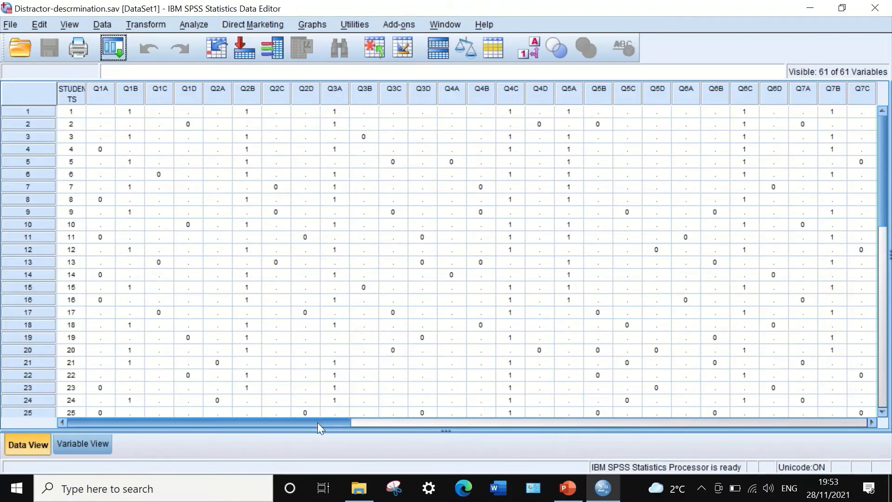
pyautogui.moveTo(316, 422); pyautogui.dragTo(265, 338)
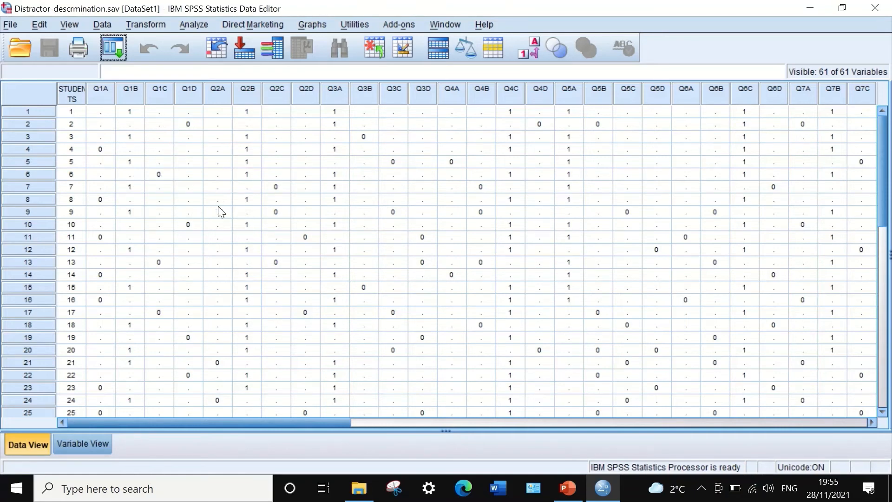
pyautogui.scroll(-1, 124, 173)
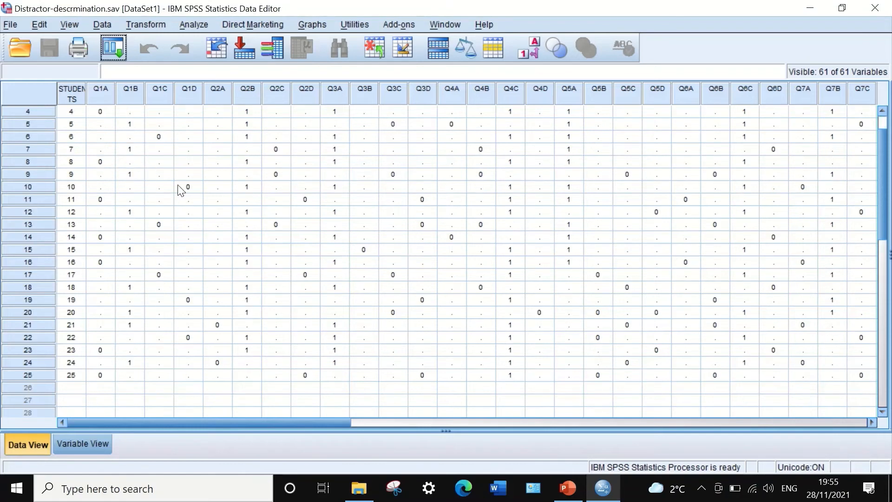
pyautogui.scroll(1, 178, 185)
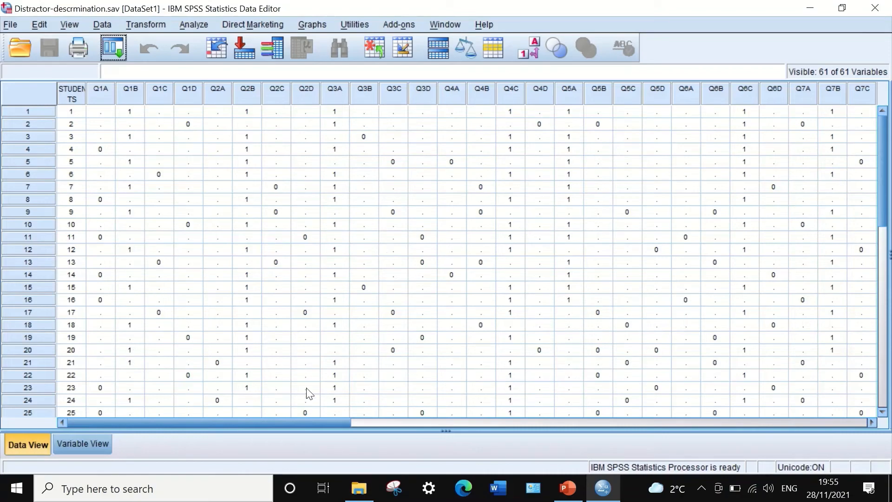
pyautogui.scroll(-1, 307, 398)
pyautogui.moveTo(291, 414); pyautogui.dragTo(692, 413)
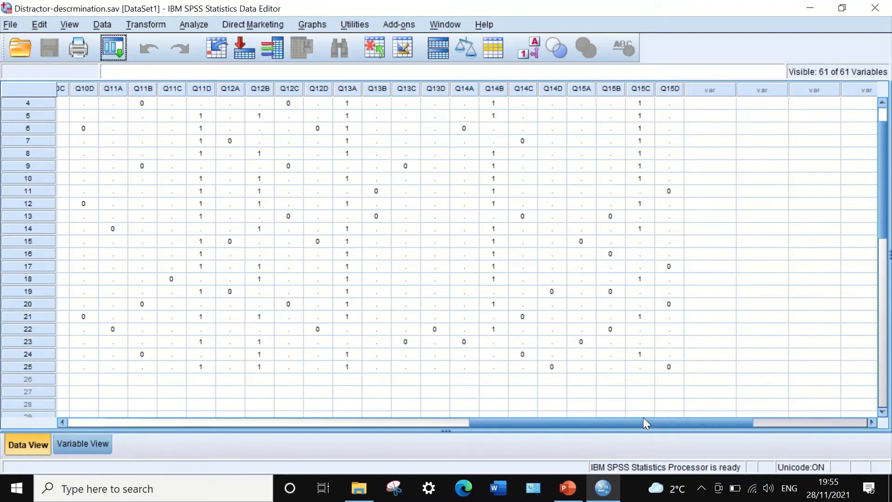
pyautogui.moveTo(637, 418); pyautogui.dragTo(189, 414)
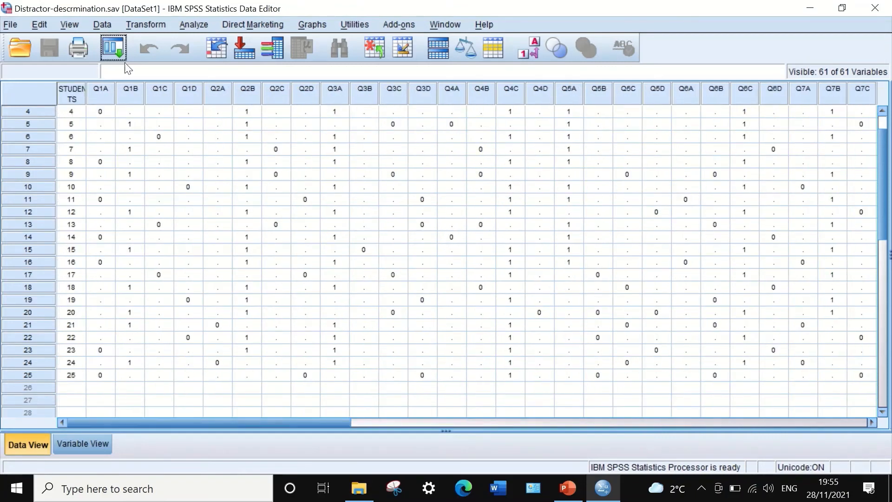
# Step: Start Count Values within Cases and name the target variable Totalscore
pyautogui.click(149, 22)
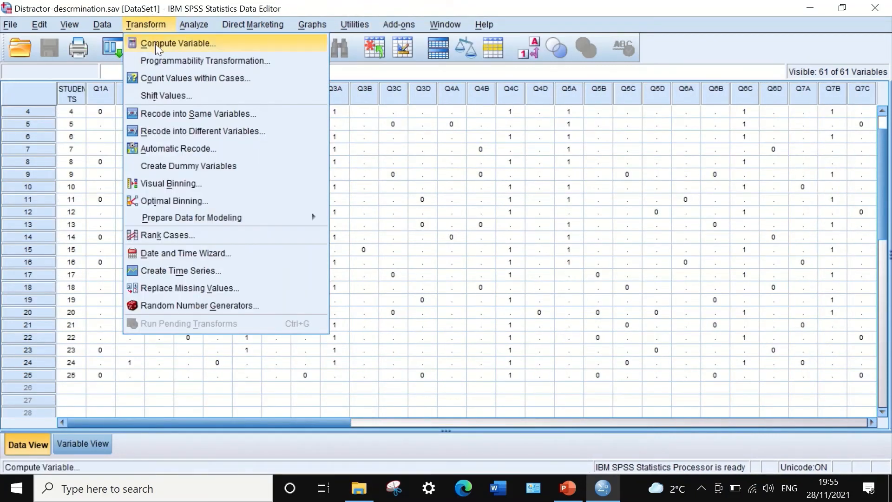
pyautogui.click(152, 79)
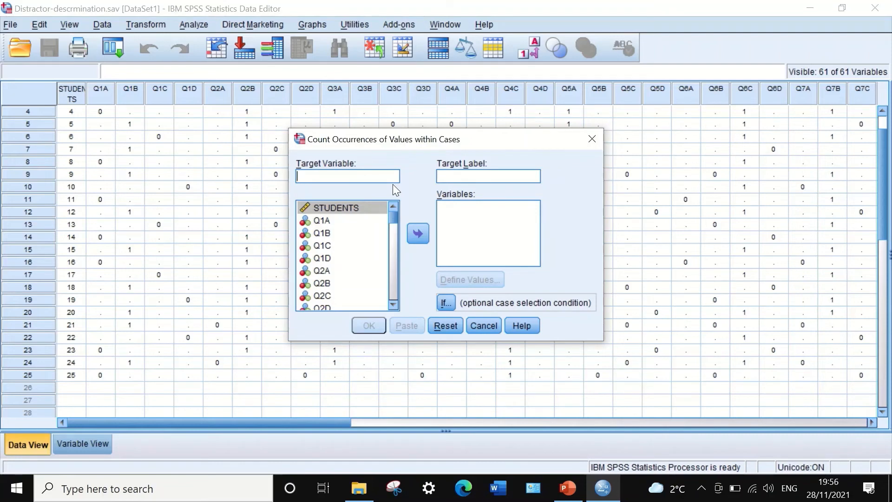
pyautogui.write('Totalsco')
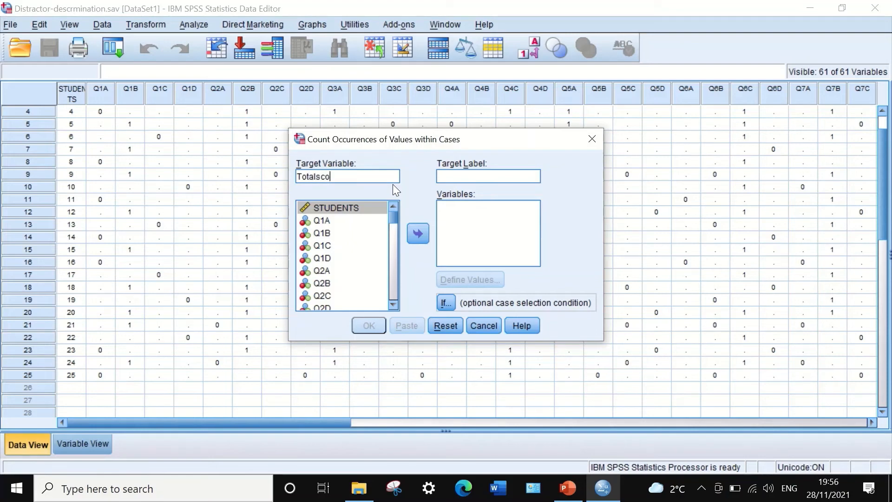
pyautogui.write('re')
# Step: Add all the question option variables, Q1A to Q15D, to the variables being counted, leaving out STUDENTS
pyautogui.moveTo(395, 218)
pyautogui.mouseDown()
pyautogui.moveTo(395, 300)
pyautogui.moveTo(391, 205)
pyautogui.mouseUp()
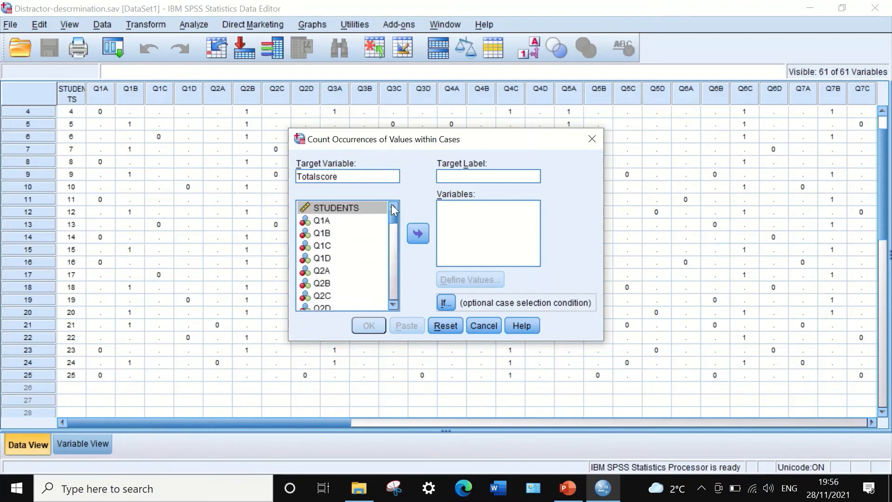
pyautogui.click(319, 220)
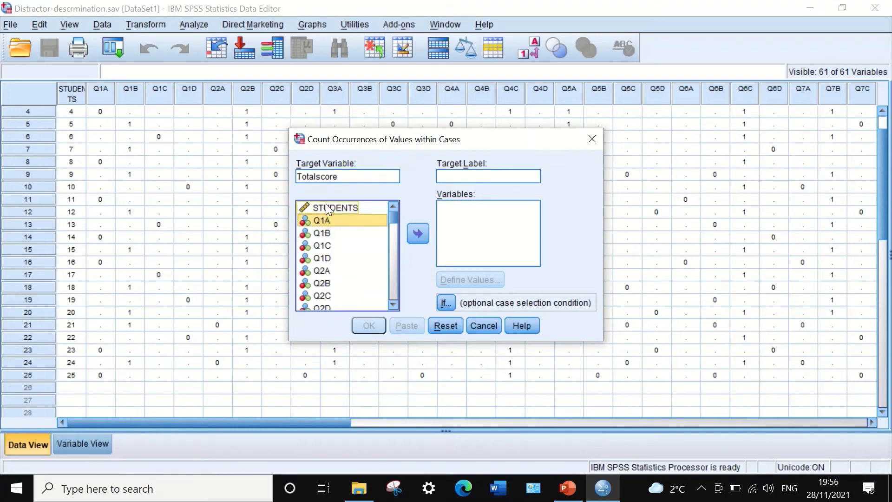
pyautogui.click(324, 204)
pyautogui.hotkey('ctrl', 'a')
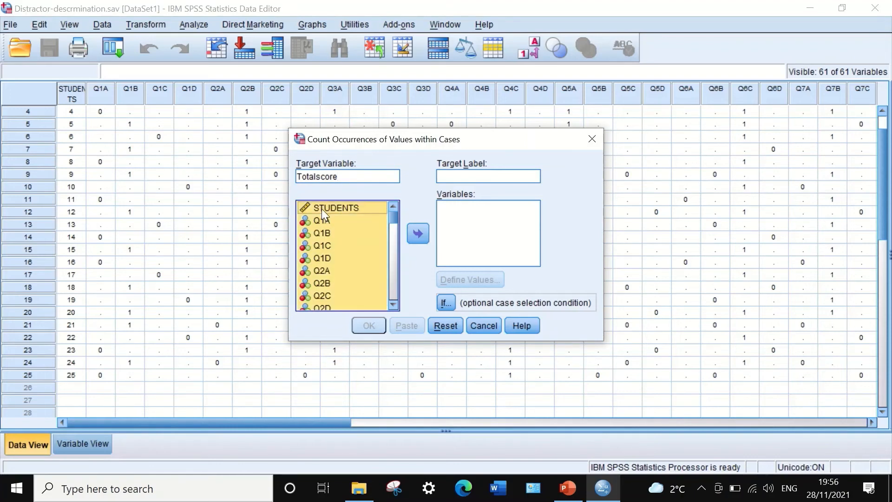
pyautogui.click(417, 233)
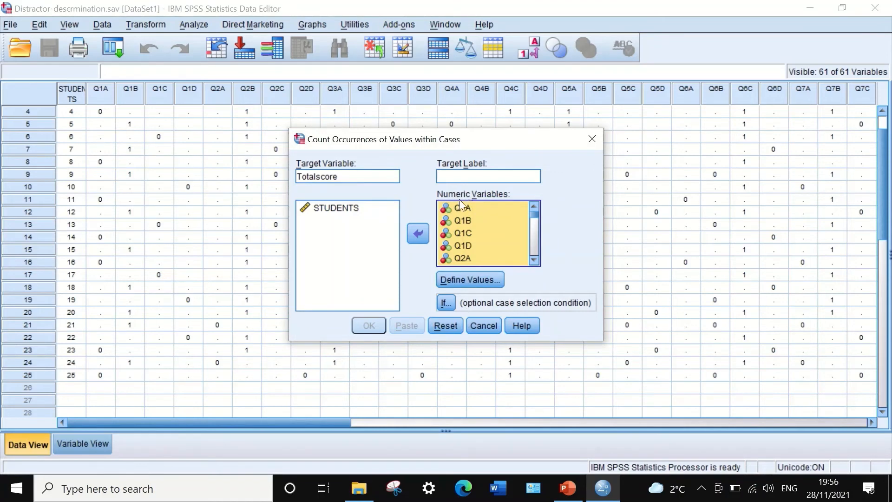
# Step: Define 1 as the value to count and return to the count settings
pyautogui.click(464, 281)
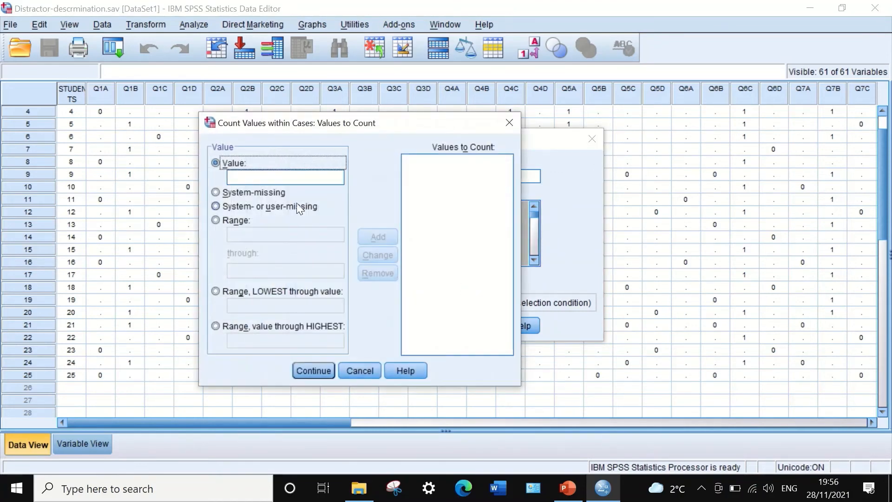
pyautogui.click(241, 176)
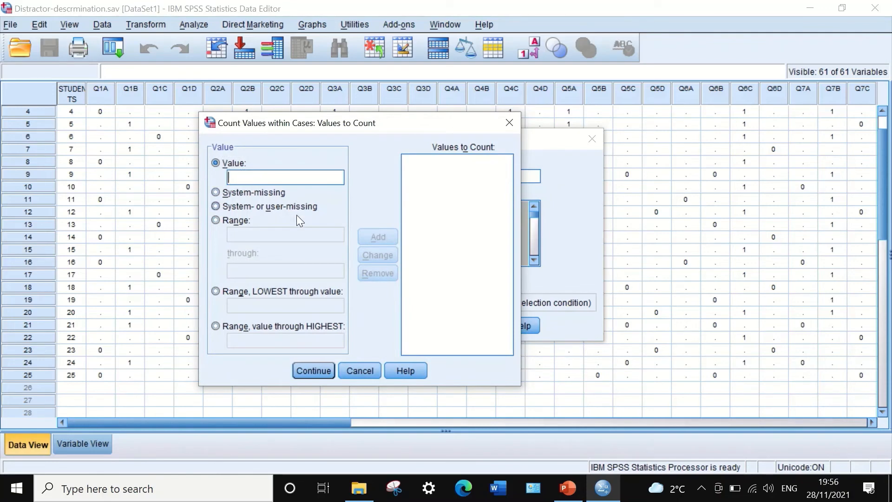
pyautogui.write('1')
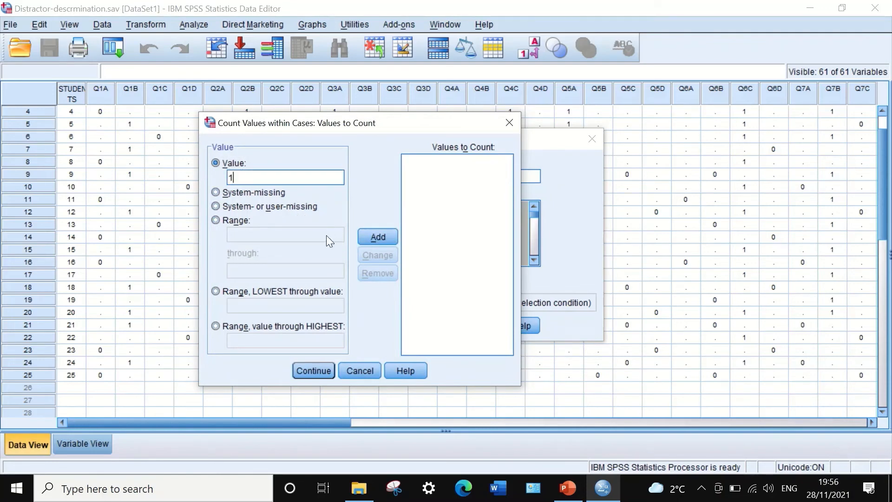
pyautogui.click(369, 236)
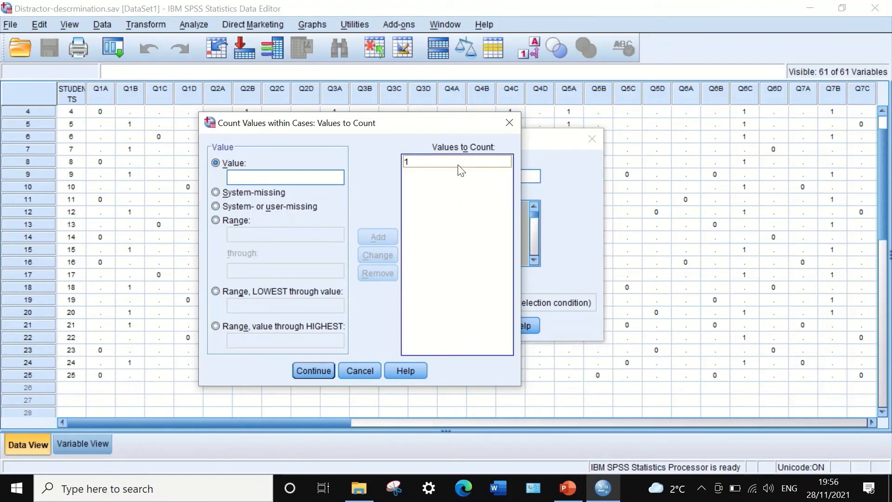
pyautogui.click(312, 371)
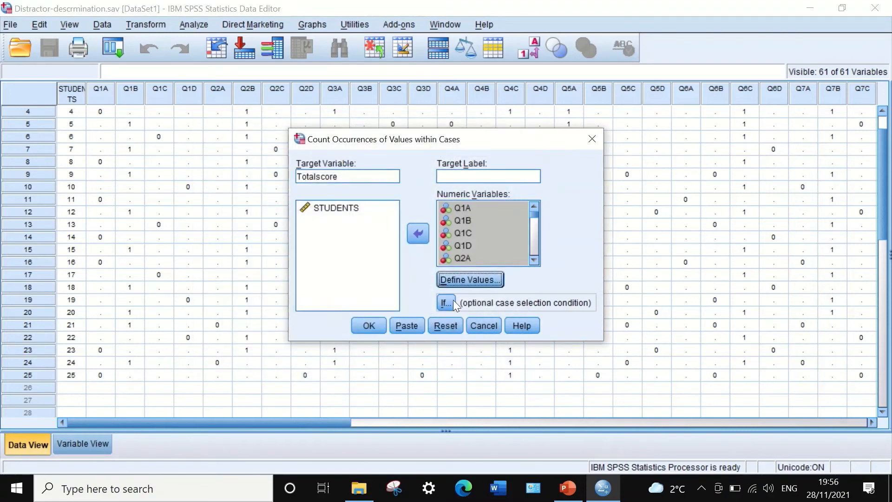
# Step: Run the Totalscore count and minimize the output viewer to get back to the data editor
pyautogui.moveTo(439, 141); pyautogui.dragTo(411, 155)
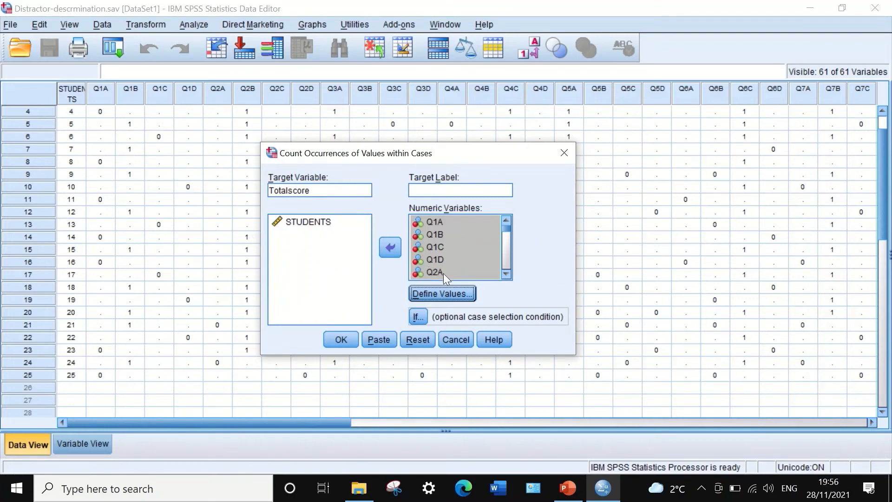
pyautogui.click(341, 339)
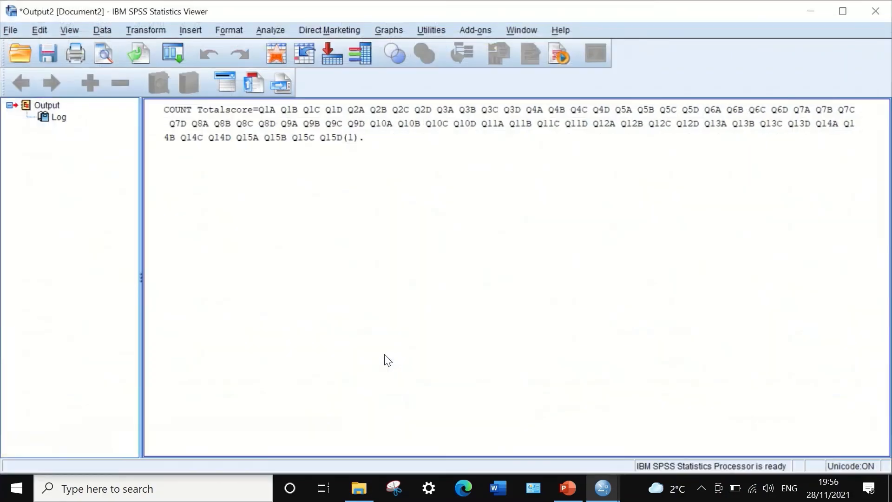
pyautogui.click(810, 10)
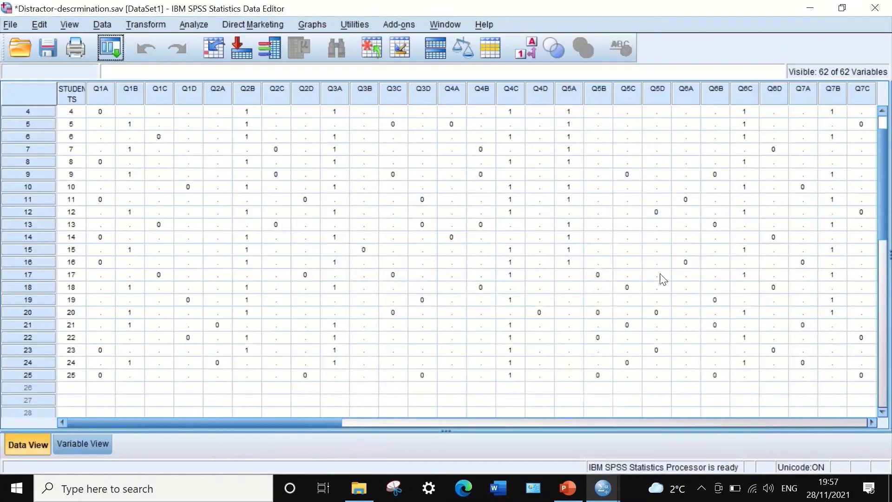
# Step: Set the number of decimals of the Totalscore variable to 0 in the variable definitions
pyautogui.moveTo(313, 423); pyautogui.dragTo(753, 420)
pyautogui.scroll(1, 685, 316)
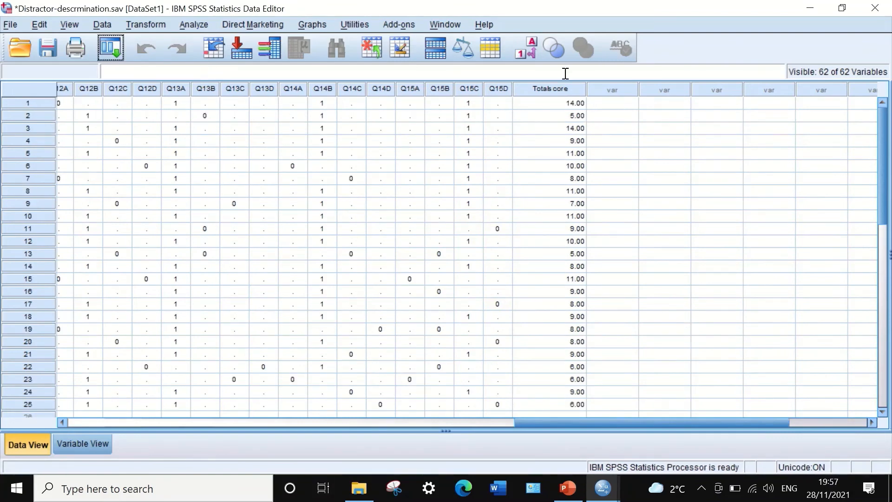
pyautogui.click(78, 444)
pyautogui.scroll(-6, 193, 384)
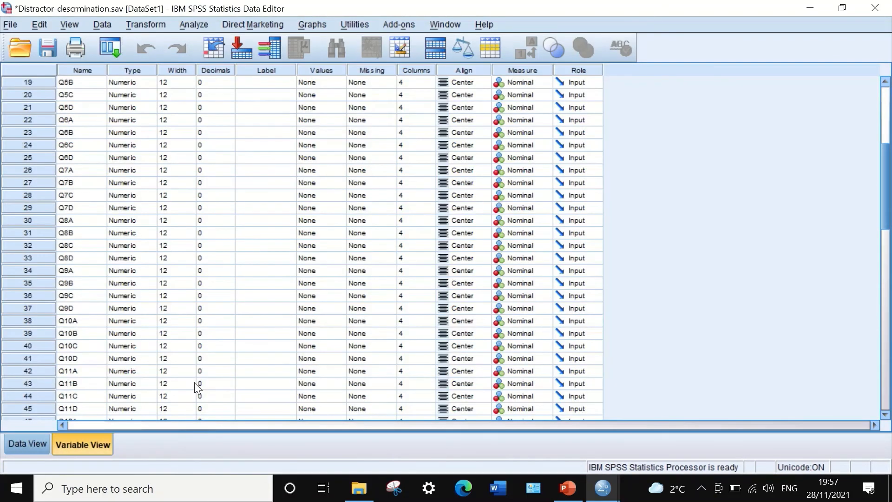
pyautogui.scroll(-6, 194, 382)
pyautogui.click(184, 396)
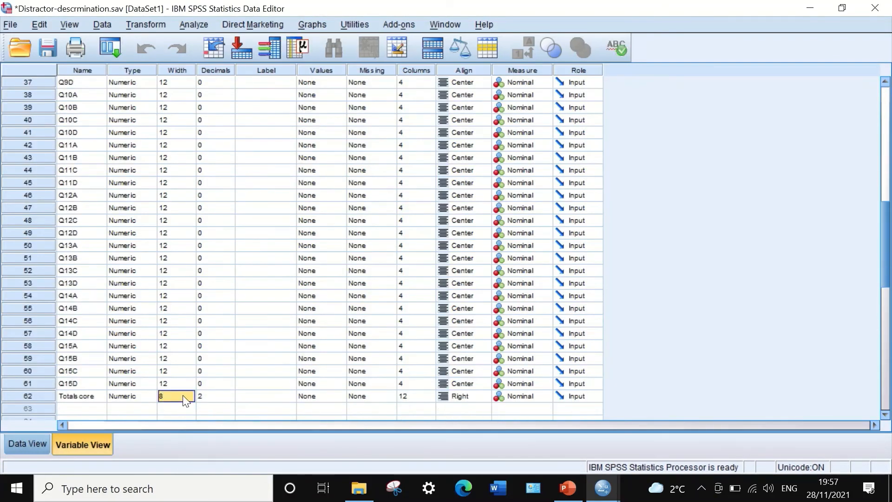
pyautogui.click(215, 397)
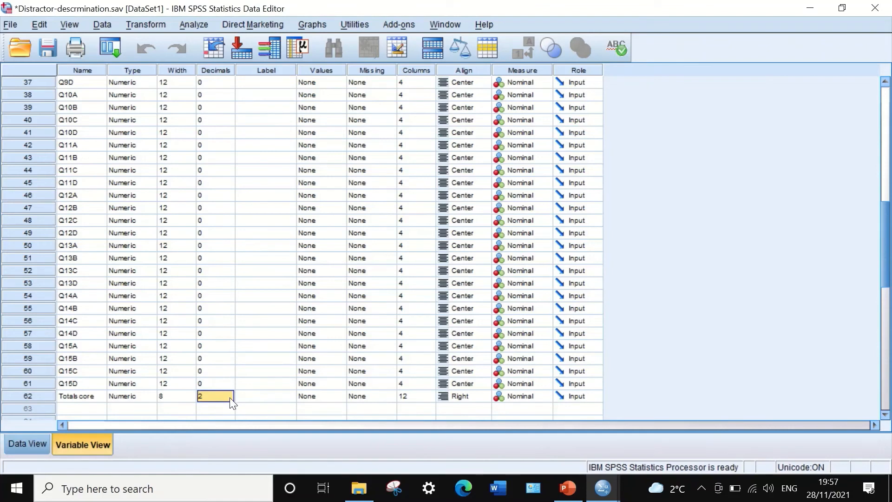
pyautogui.click(228, 399)
pyautogui.click(229, 399)
pyautogui.click(229, 400)
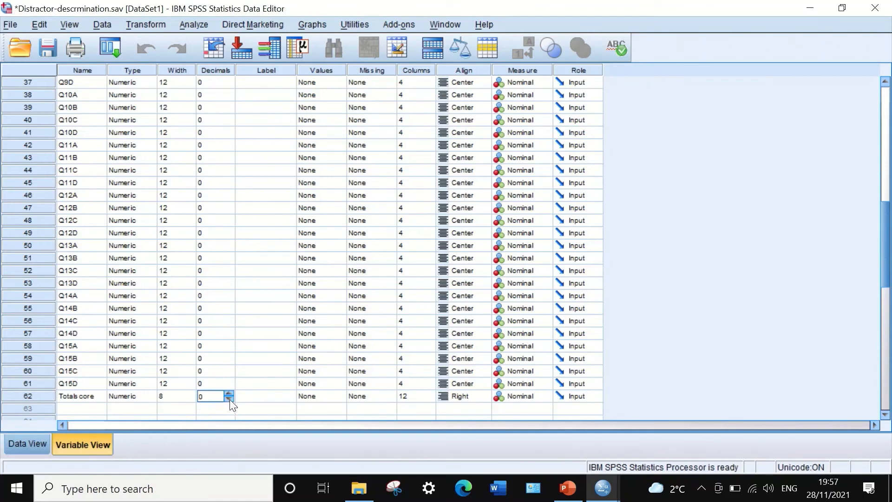
# Step: Give the Totalscore variable a column width of 4 and center alignment, and return to the data values
pyautogui.click(425, 398)
pyautogui.doubleClick(416, 398)
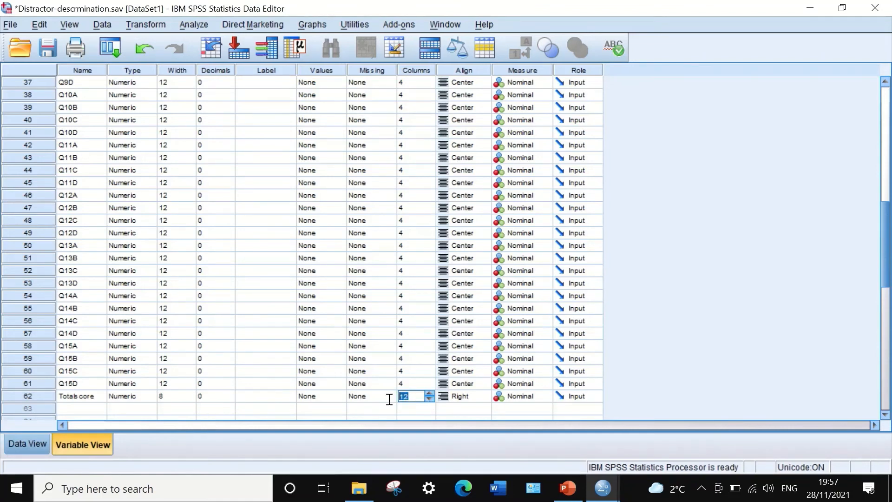
pyautogui.write('4')
pyautogui.click(472, 398)
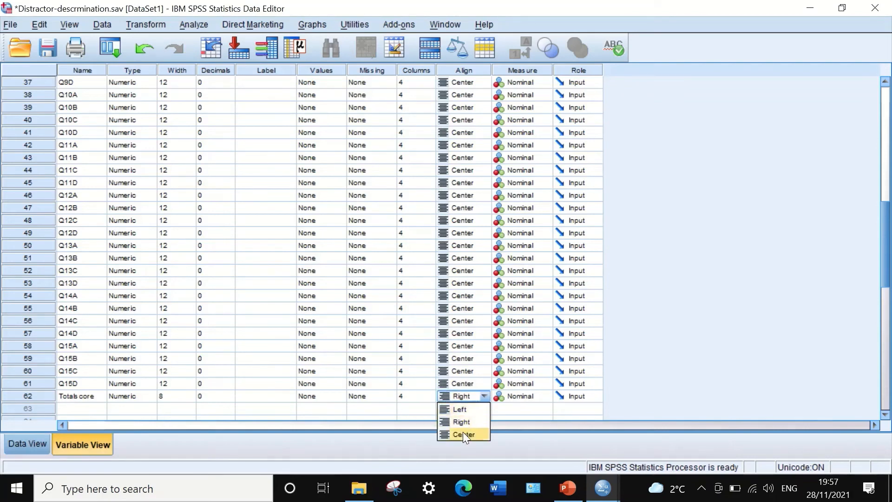
pyautogui.click(463, 434)
pyautogui.click(28, 444)
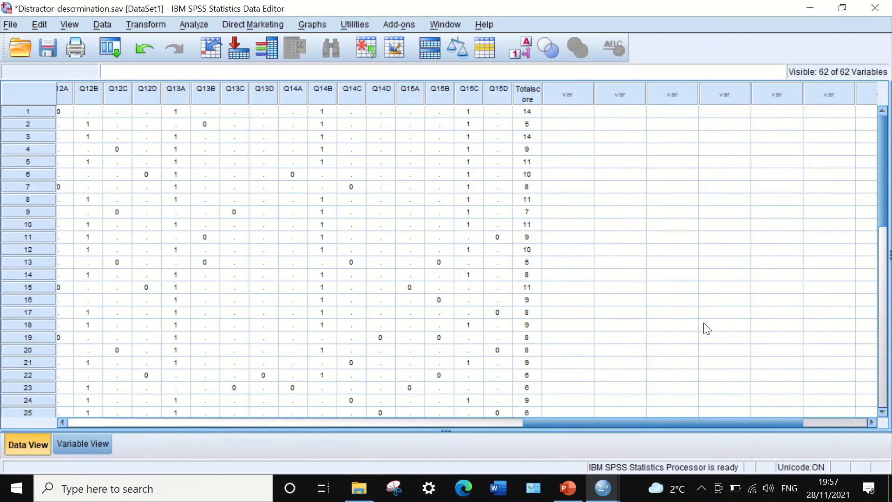
# Step: Examine the Totalscore values of all students and compare them with the student numbers and answers at the start of the dataset
pyautogui.moveTo(701, 418)
pyautogui.mouseDown()
pyautogui.moveTo(663, 418)
pyautogui.moveTo(703, 418)
pyautogui.mouseUp()
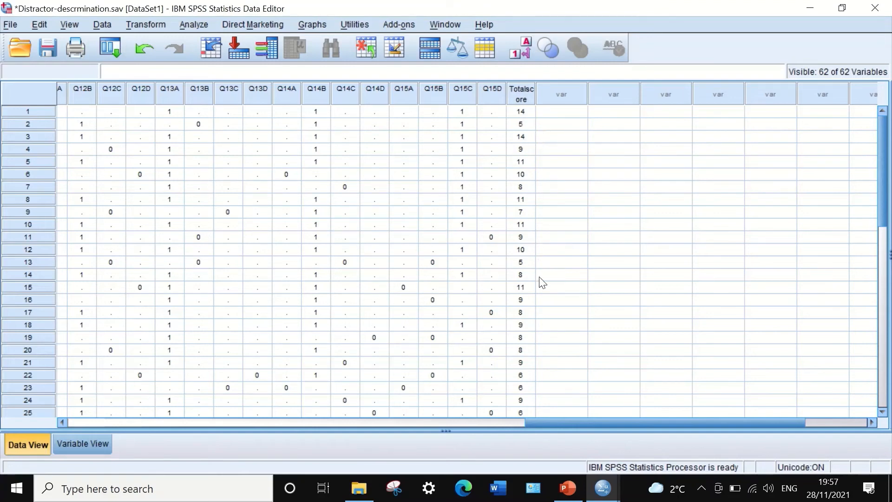
pyautogui.scroll(-2, 578, 300)
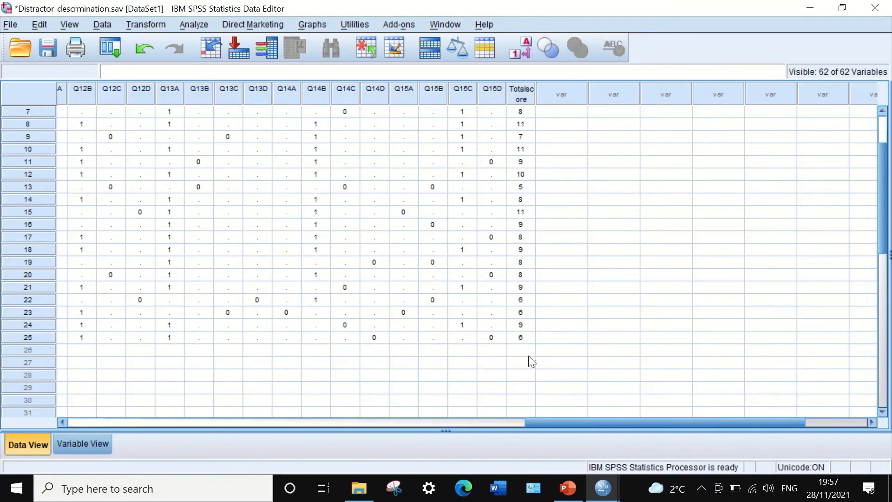
pyautogui.scroll(1, 528, 356)
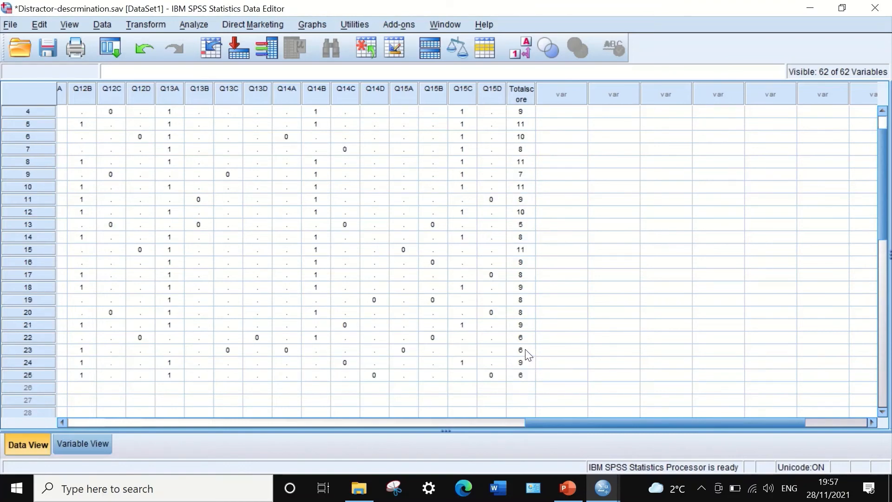
pyautogui.scroll(1, 528, 356)
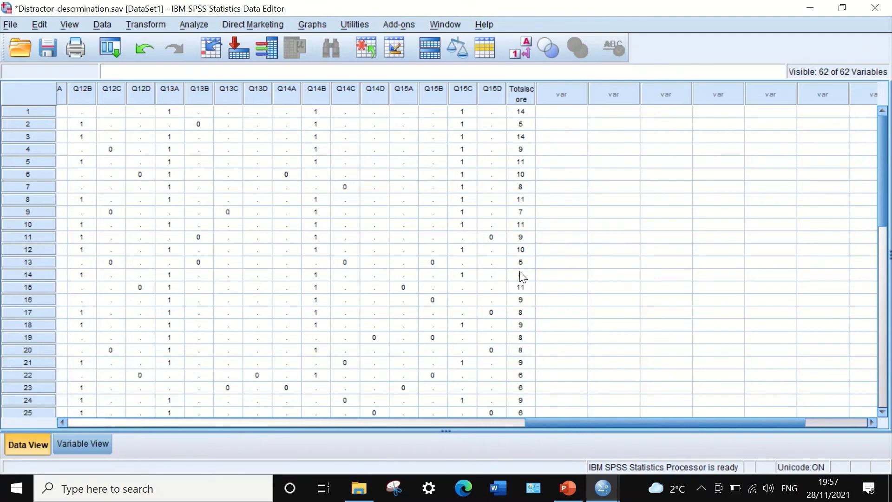
pyautogui.click(516, 412)
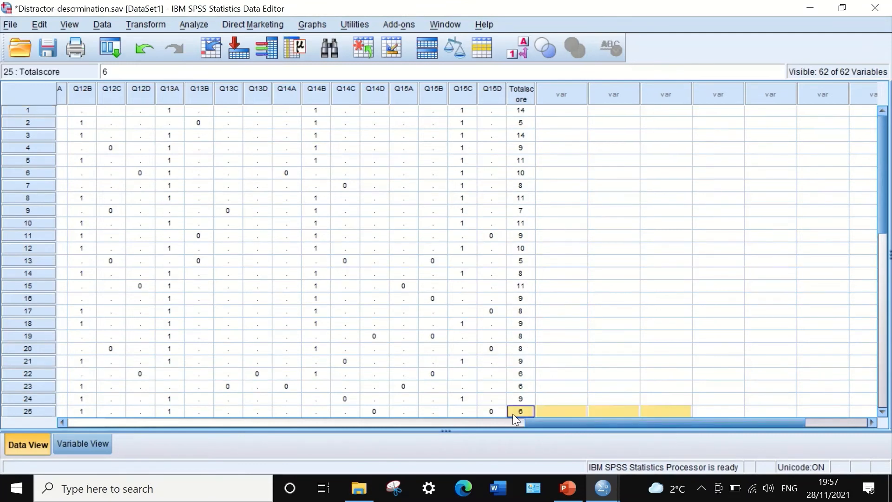
pyautogui.click(373, 411)
pyautogui.moveTo(639, 423); pyautogui.dragTo(121, 421)
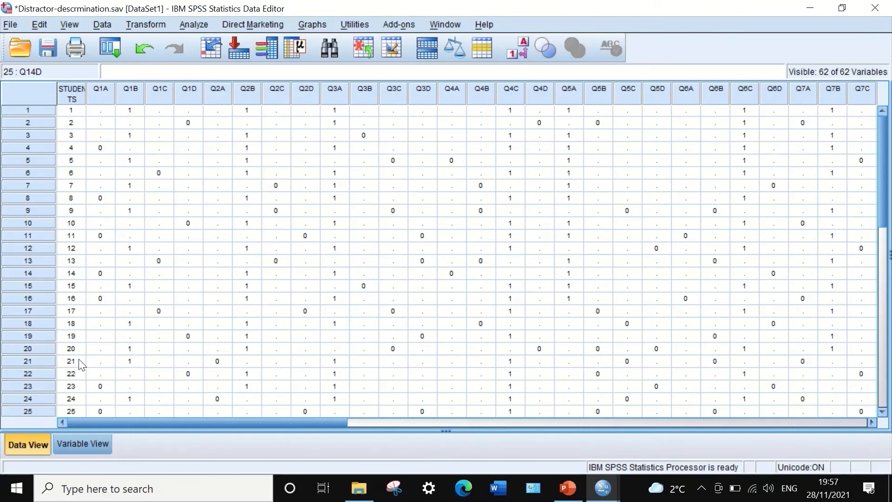
pyautogui.moveTo(185, 424); pyautogui.dragTo(664, 418)
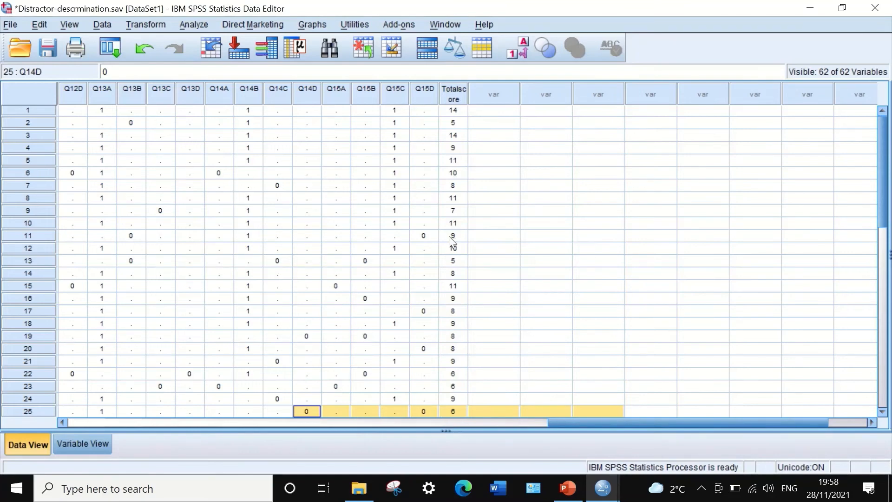
pyautogui.click(592, 324)
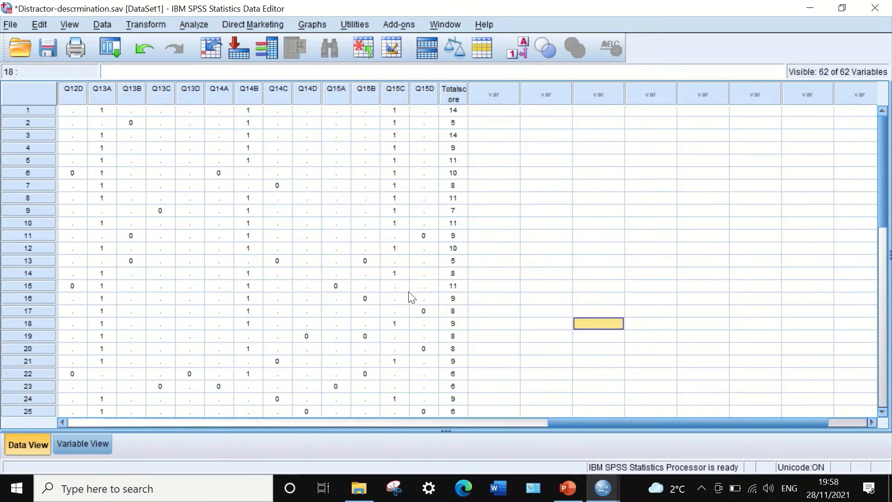
# Step: Sort the cases by Totalscore in descending order and minimize the output viewer
pyautogui.click(97, 25)
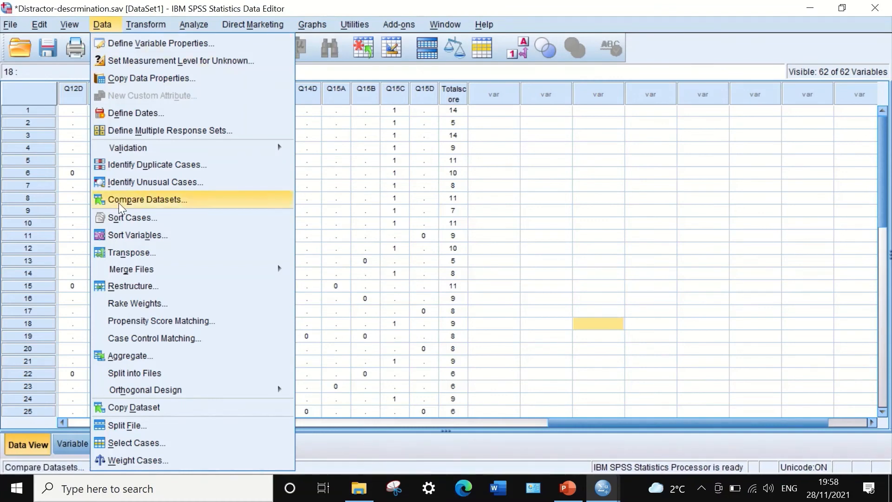
pyautogui.click(124, 220)
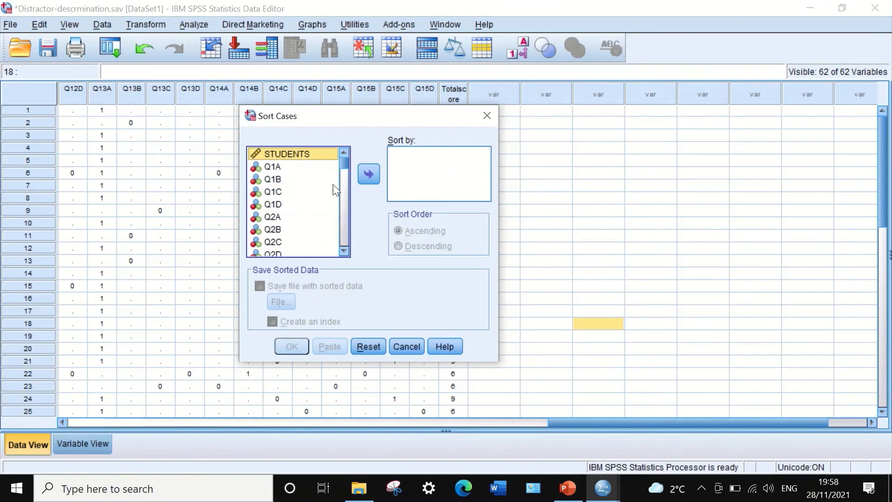
pyautogui.moveTo(341, 160); pyautogui.dragTo(348, 244)
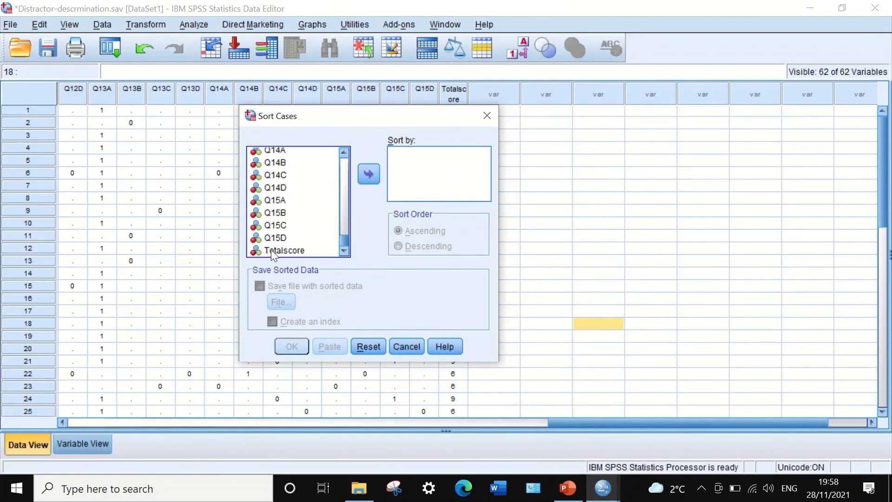
pyautogui.click(283, 250)
pyautogui.click(365, 175)
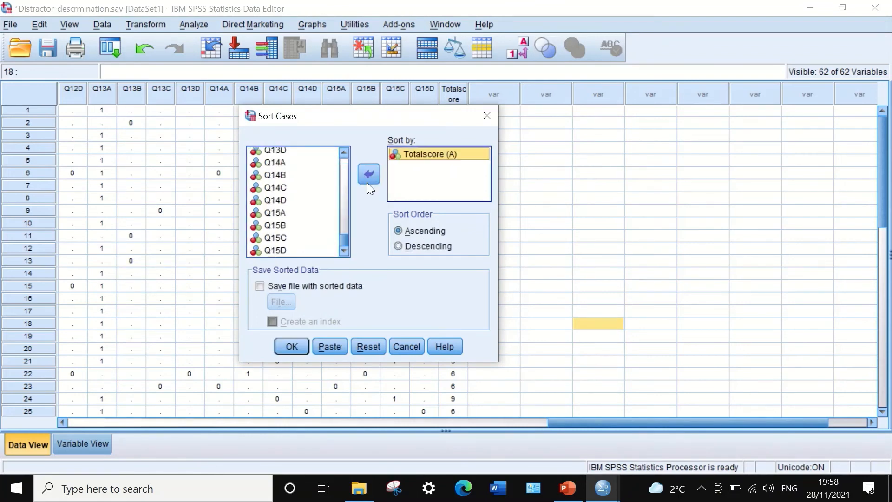
pyautogui.click(414, 247)
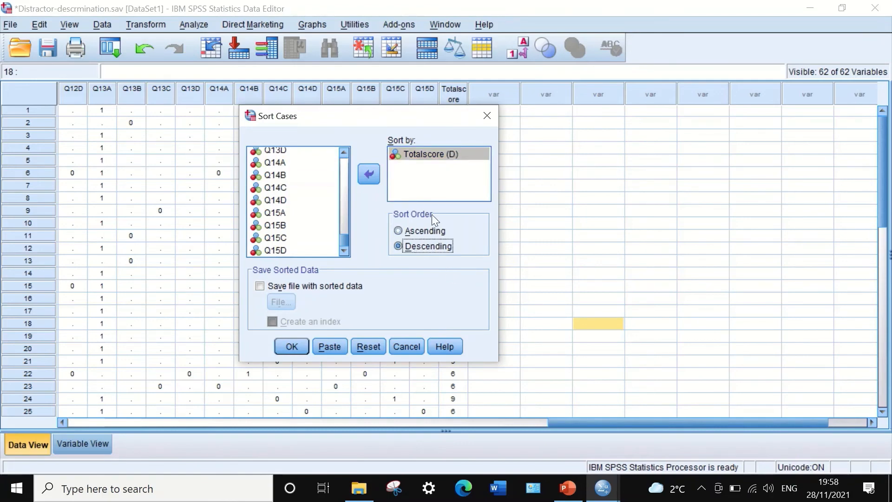
pyautogui.click(289, 344)
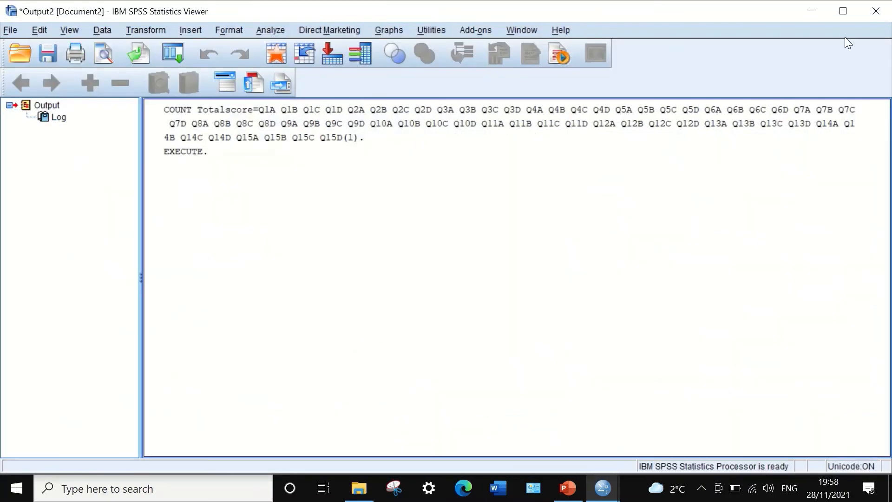
pyautogui.click(811, 12)
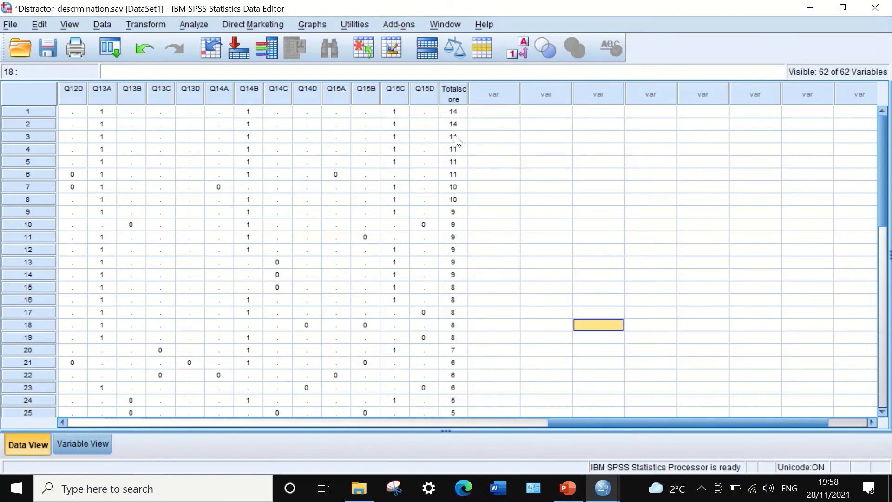
# Step: Check the sorted cases, and start transposing the data with STUDENTS as the name variable
pyautogui.scroll(-2, 447, 405)
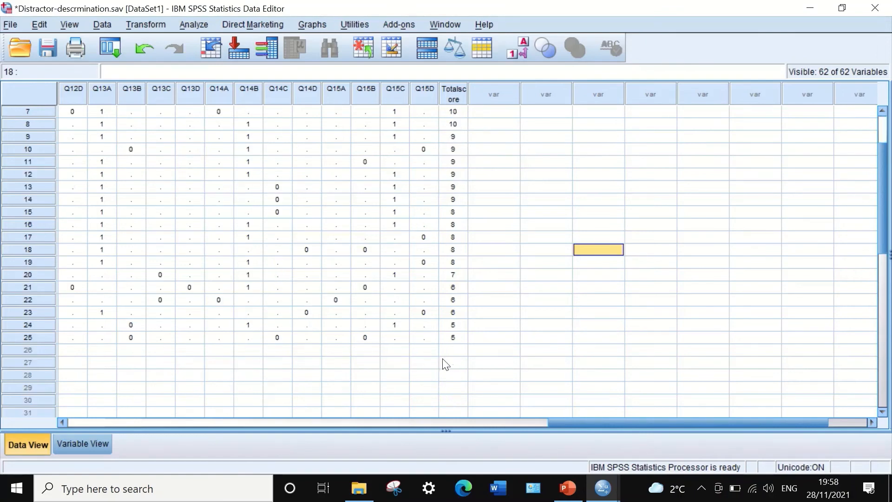
pyautogui.scroll(2, 433, 358)
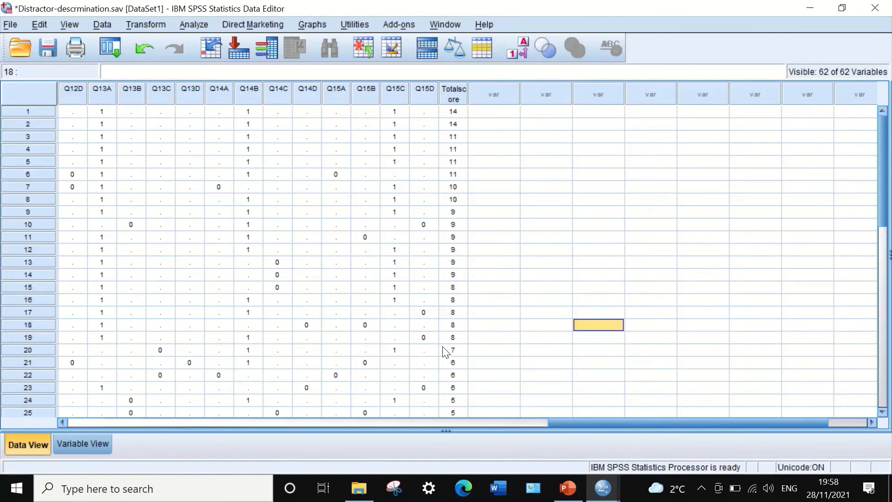
pyautogui.scroll(-3, 462, 274)
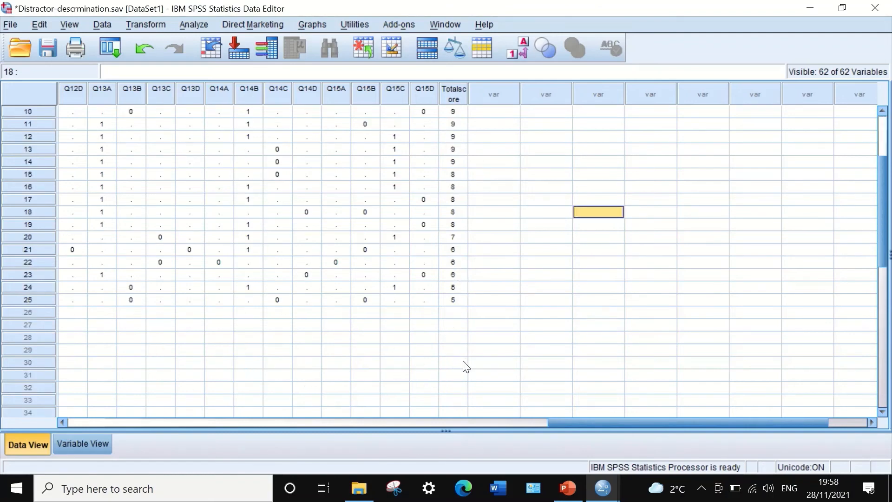
pyautogui.moveTo(612, 420); pyautogui.dragTo(593, 420)
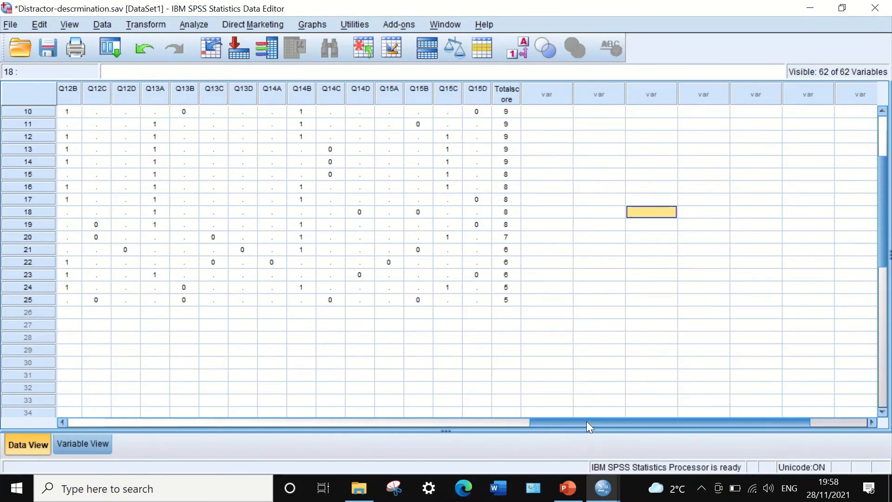
pyautogui.moveTo(586, 421); pyautogui.dragTo(98, 417)
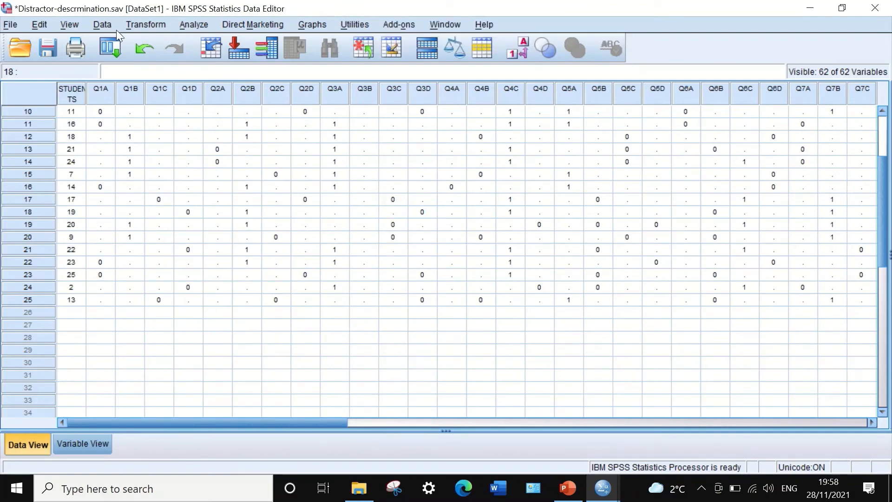
pyautogui.click(102, 26)
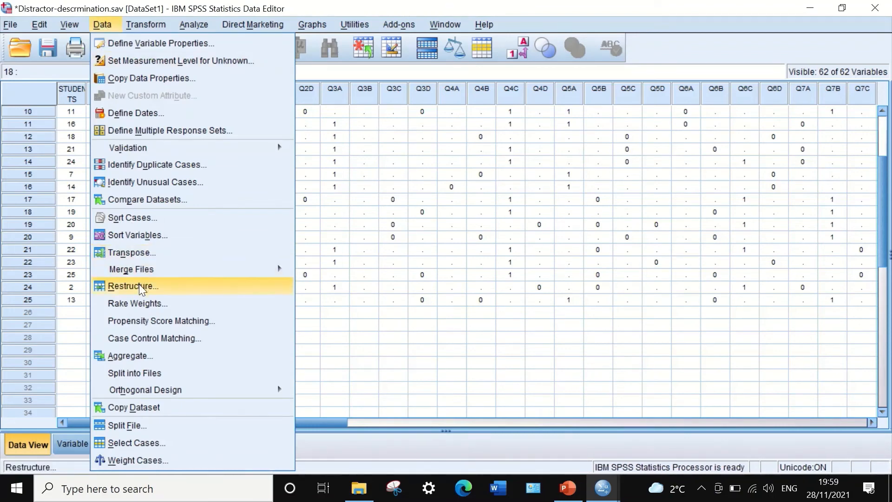
pyautogui.click(138, 254)
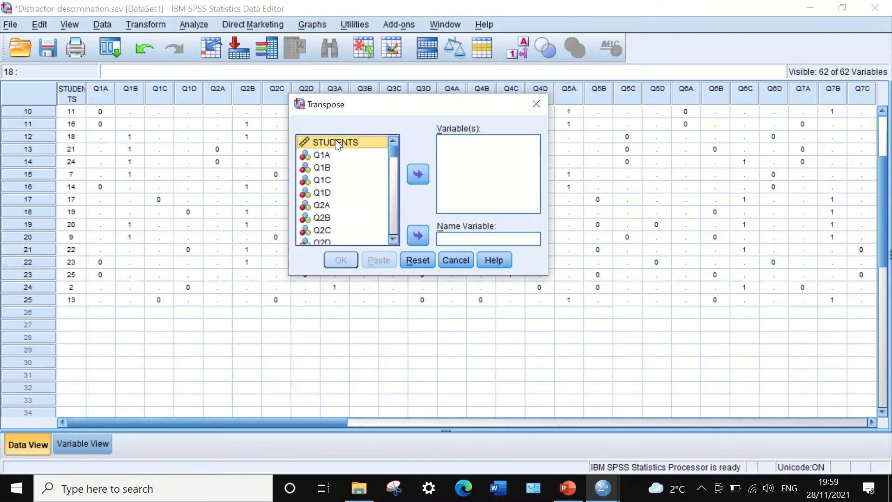
pyautogui.click(410, 239)
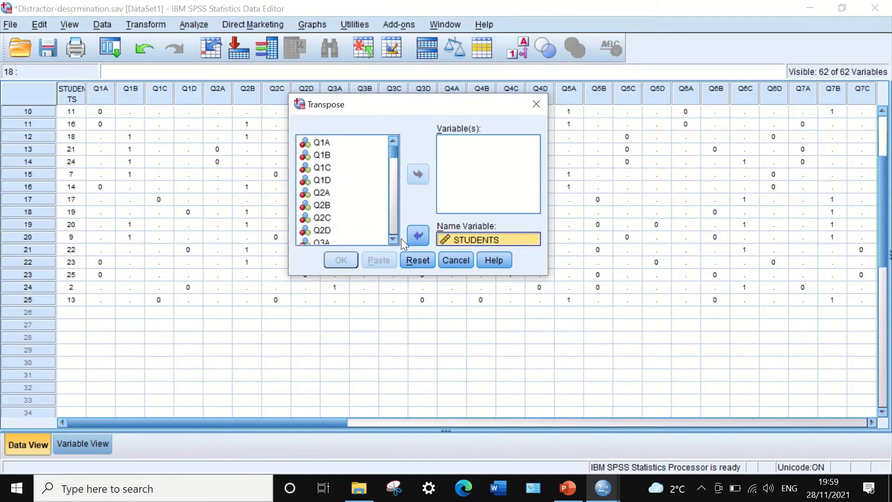
# Step: Transpose all the remaining variables, including Totalscore, and show the variable definitions of the new dataset
pyautogui.click(333, 146)
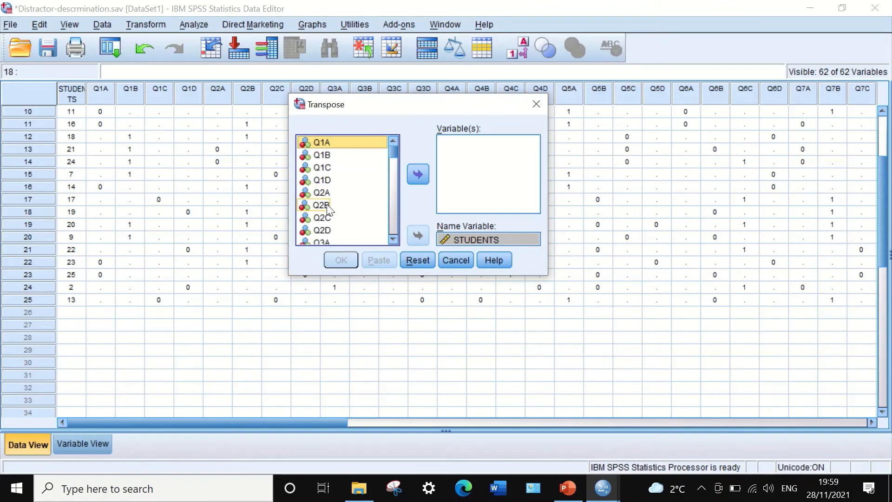
pyautogui.hotkey('ctrl', 'a')
pyautogui.click(418, 175)
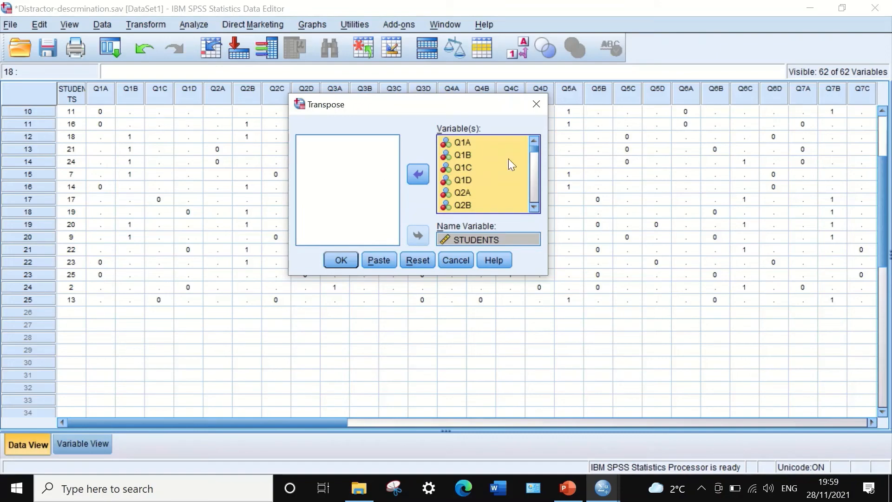
pyautogui.click(334, 260)
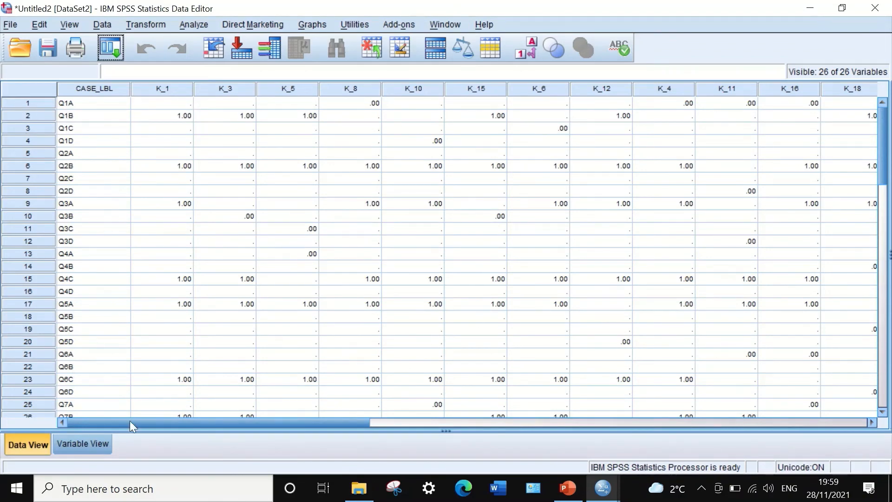
pyautogui.click(83, 445)
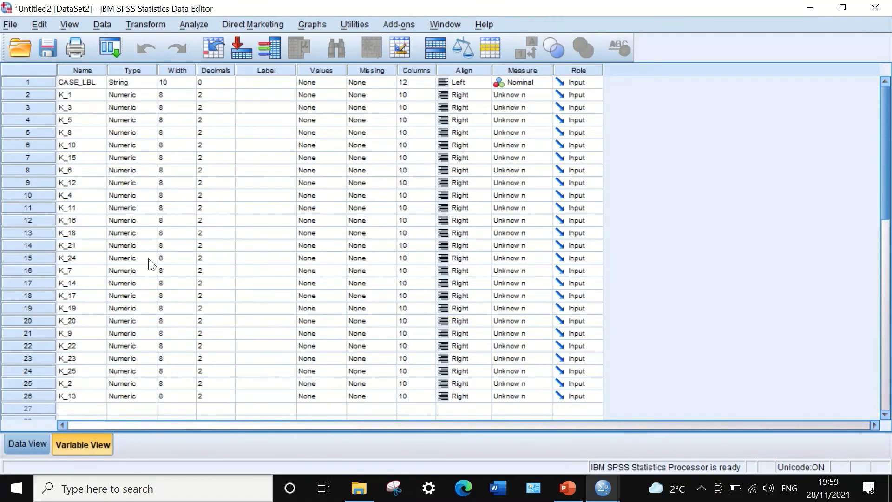
# Step: Replace every "k_" with "S" in the Name column of the variable definitions
pyautogui.click(75, 69)
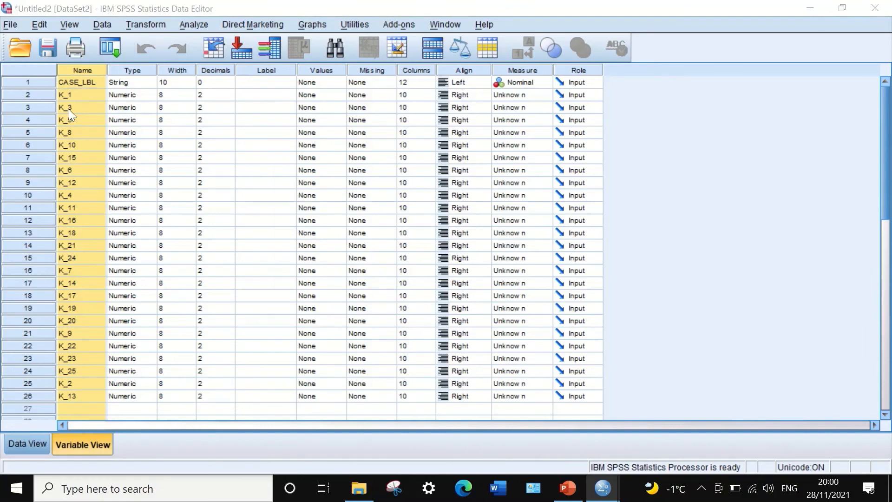
pyautogui.hotkey('ctrl', 'f')
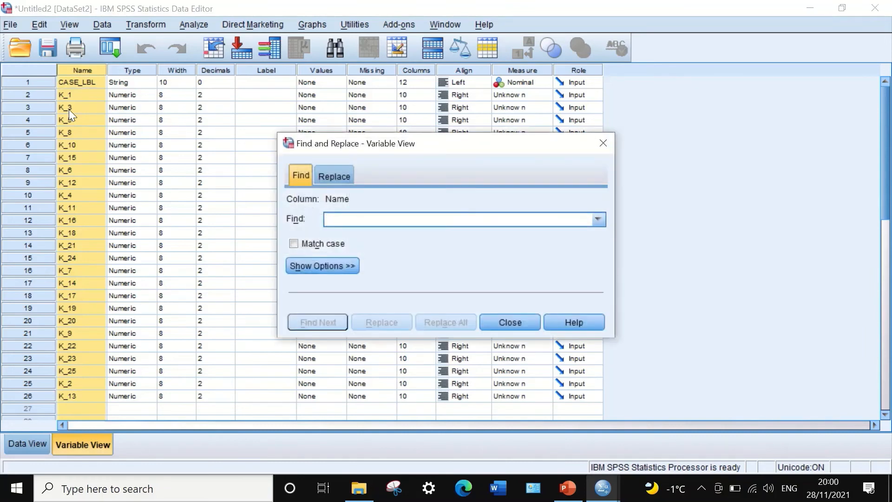
pyautogui.click(333, 175)
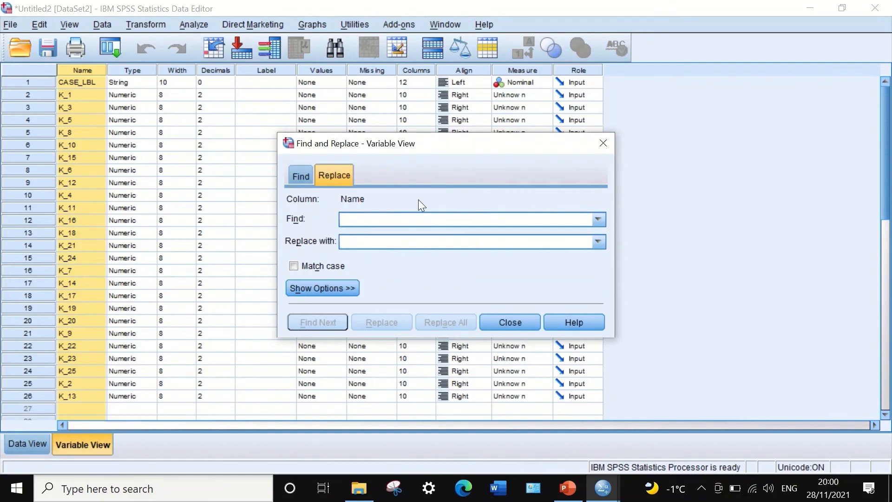
pyautogui.write('k')
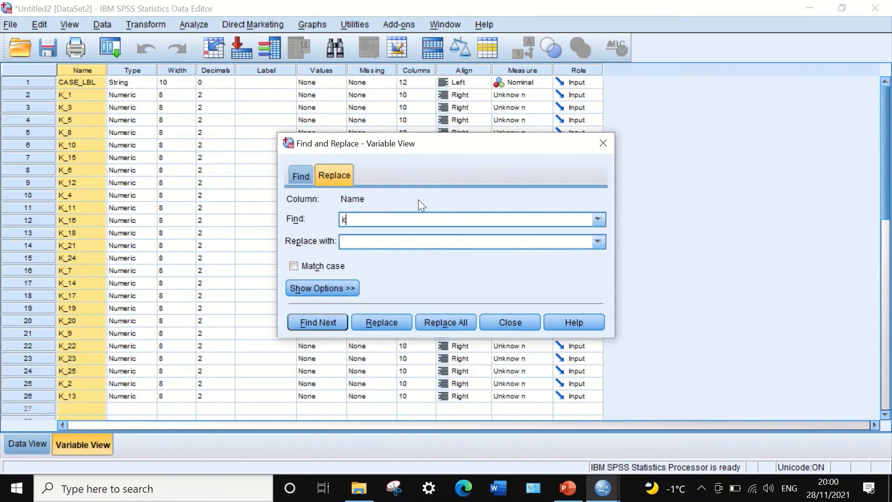
pyautogui.write('_')
pyautogui.click(356, 241)
pyautogui.write('S')
pyautogui.click(447, 323)
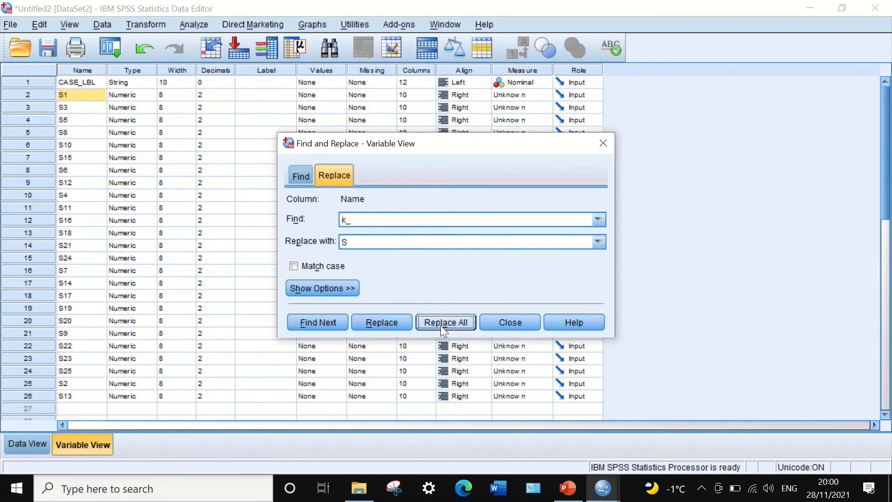
pyautogui.click(511, 324)
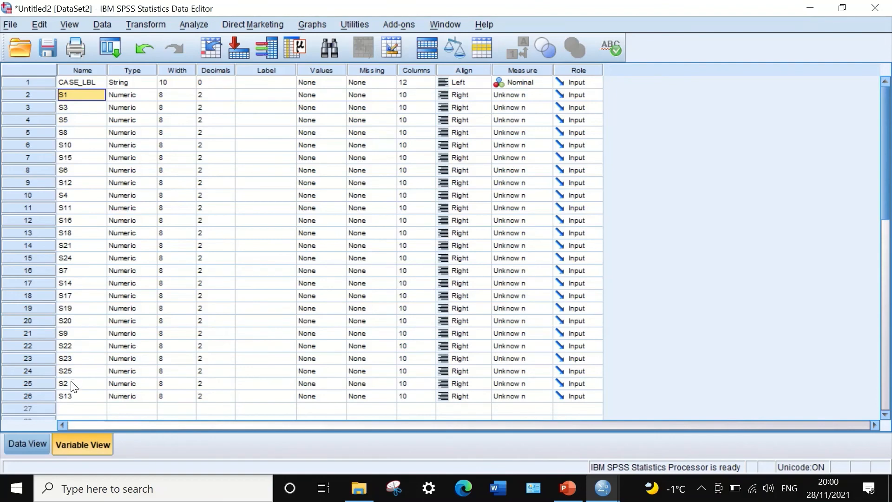
# Step: Set the decimals of all the student variables from S1 to S13 to 0
pyautogui.click(221, 95)
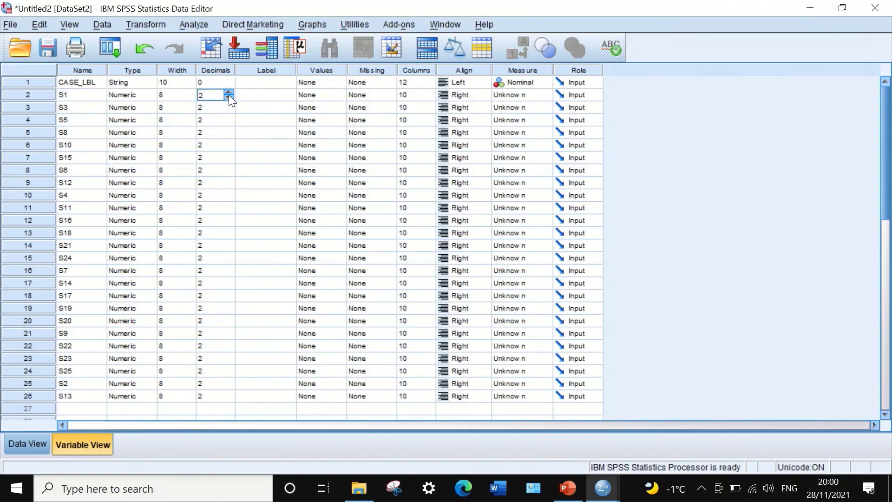
pyautogui.click(228, 97)
pyautogui.click(229, 97)
pyautogui.click(202, 83)
pyautogui.moveTo(209, 95); pyautogui.dragTo(195, 396)
pyautogui.hotkey('ctrl', 'v')
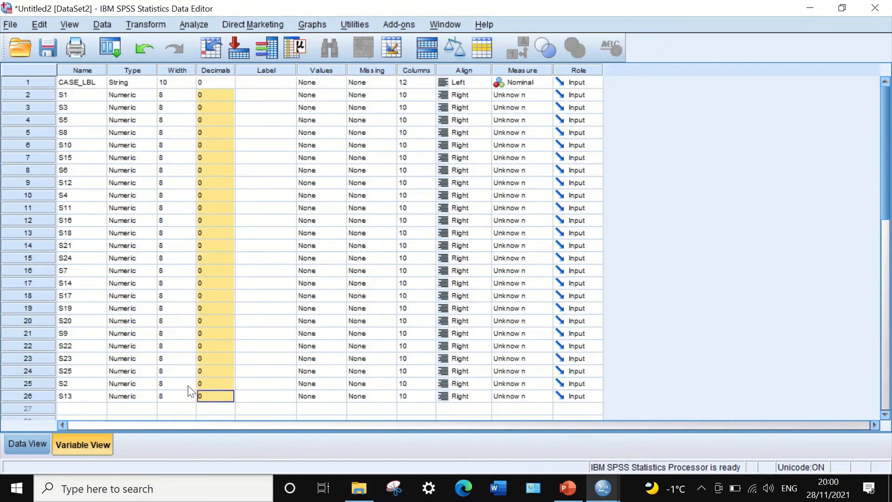
# Step: Set the display column width of all variables, including CASE_LBL, to 4
pyautogui.click(422, 94)
pyautogui.moveTo(412, 95); pyautogui.dragTo(389, 95)
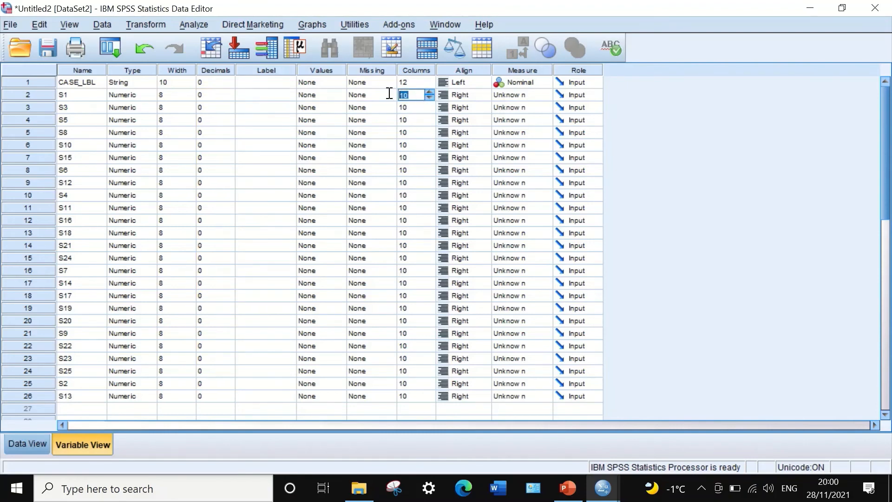
pyautogui.write('4')
pyautogui.click(419, 82)
pyautogui.moveTo(413, 82)
pyautogui.mouseDown()
pyautogui.moveTo(389, 81)
pyautogui.moveTo(401, 94)
pyautogui.mouseUp()
pyautogui.write('4')
pyautogui.click(417, 96)
pyautogui.rightClick(401, 94)
pyautogui.click(420, 102)
pyautogui.moveTo(411, 109); pyautogui.dragTo(415, 401)
pyautogui.hotkey('ctrl', 'v')
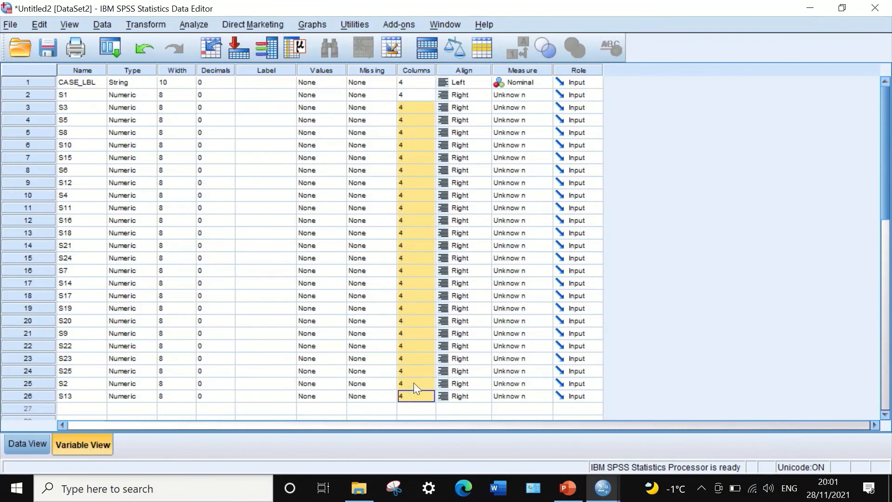
# Step: Set the alignment of CASE_LBL and all the student variables to Center
pyautogui.click(470, 97)
pyautogui.click(464, 133)
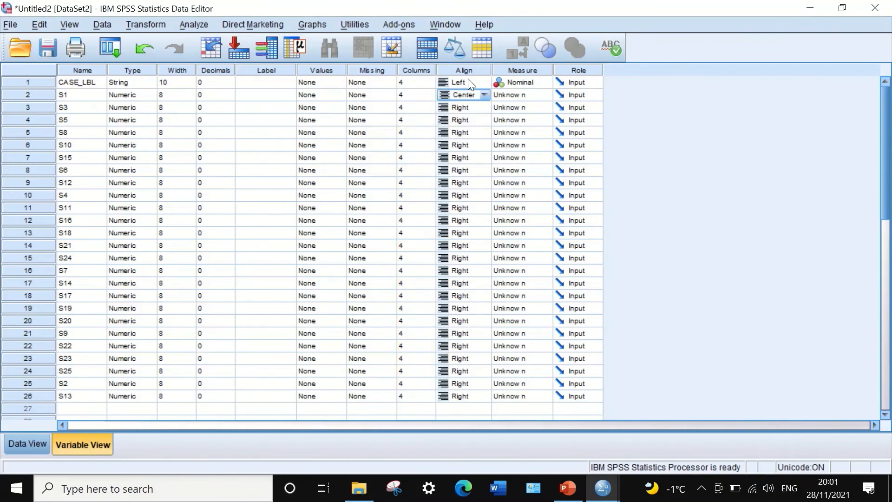
pyautogui.click(469, 82)
pyautogui.click(476, 85)
pyautogui.click(474, 120)
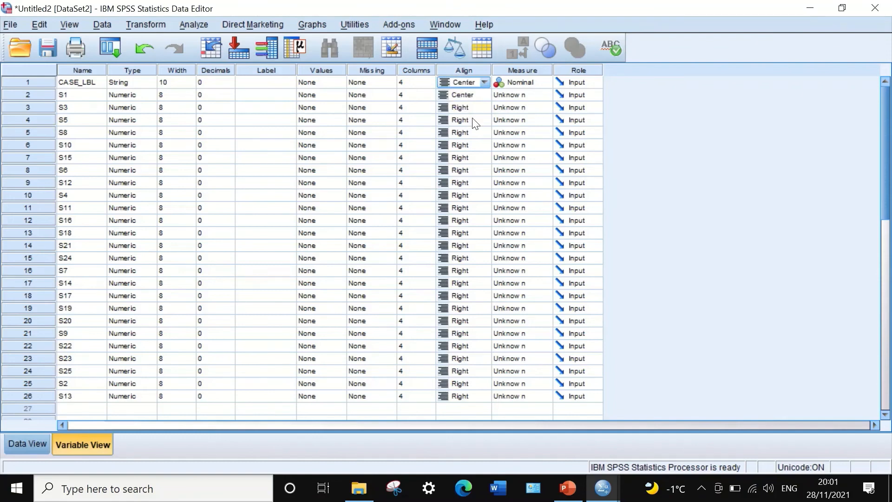
pyautogui.click(465, 94)
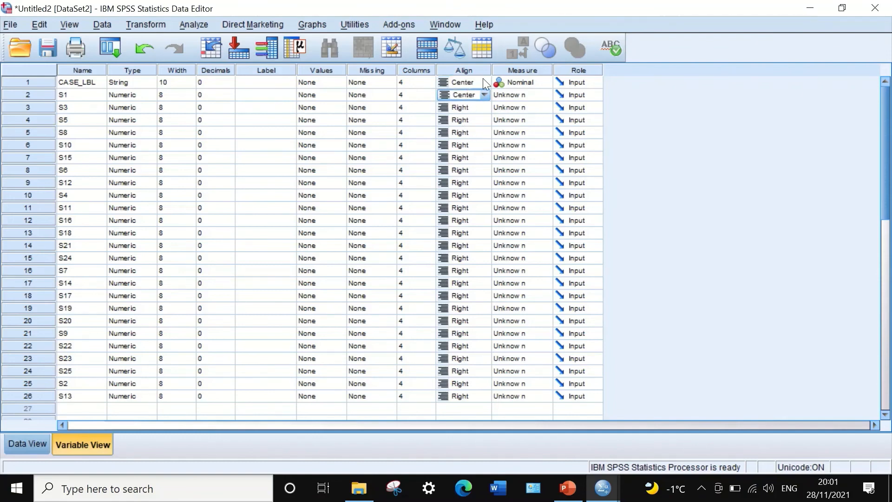
pyautogui.click(480, 80)
pyautogui.rightClick(458, 80)
pyautogui.click(465, 86)
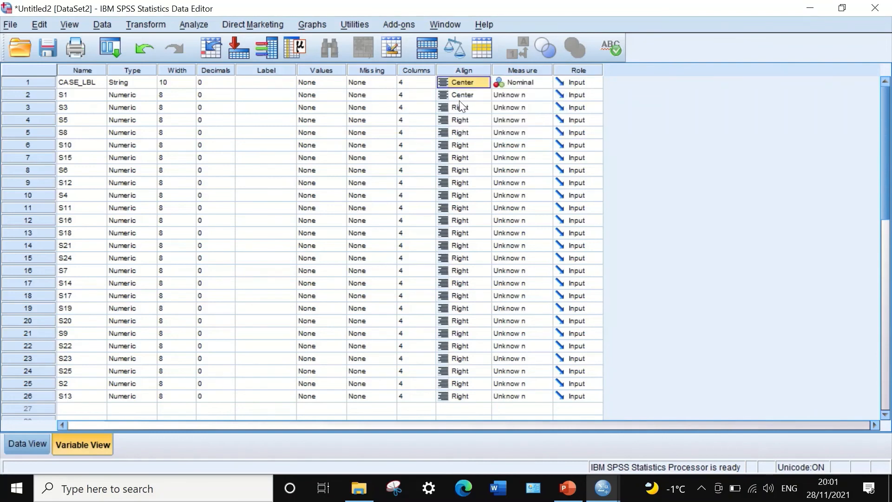
pyautogui.moveTo(460, 96); pyautogui.dragTo(464, 399)
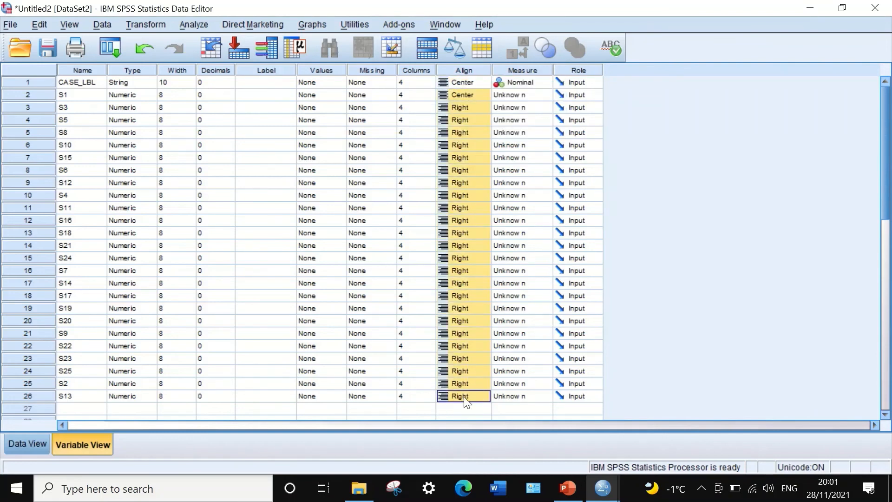
pyautogui.hotkey('ctrl', 'v')
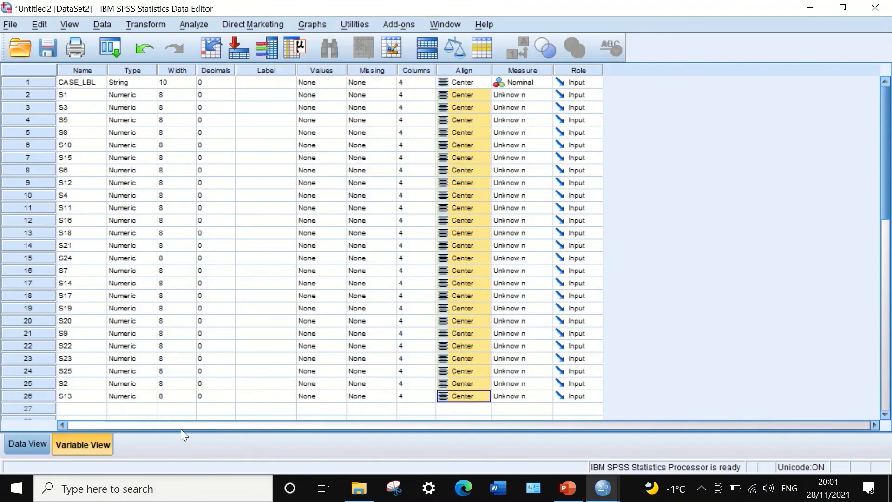
# Step: Show the transposed data and delete the Totalscore case below Q15D
pyautogui.click(38, 444)
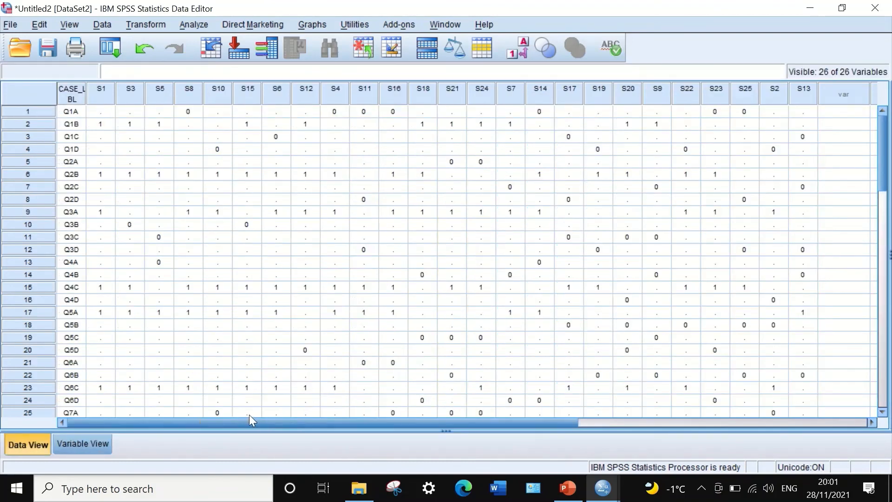
pyautogui.moveTo(250, 418)
pyautogui.mouseDown()
pyautogui.moveTo(378, 422)
pyautogui.moveTo(249, 404)
pyautogui.mouseUp()
pyautogui.scroll(-1, 278, 320)
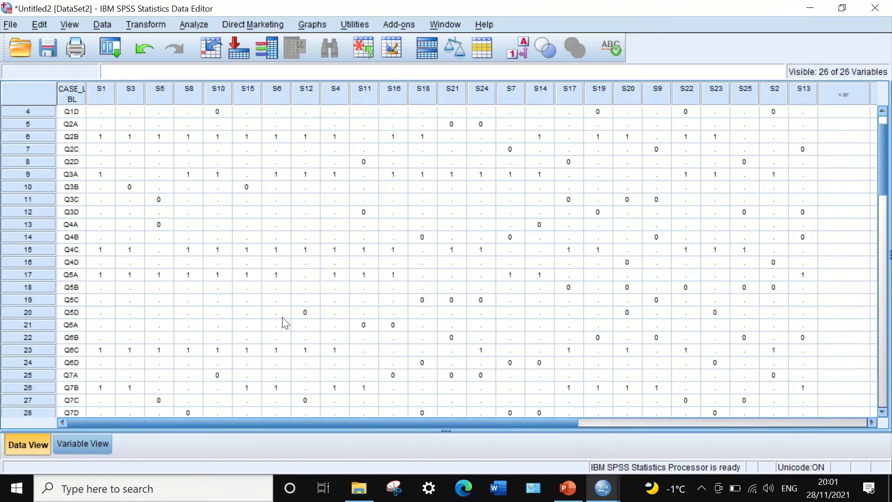
pyautogui.scroll(-11, 285, 322)
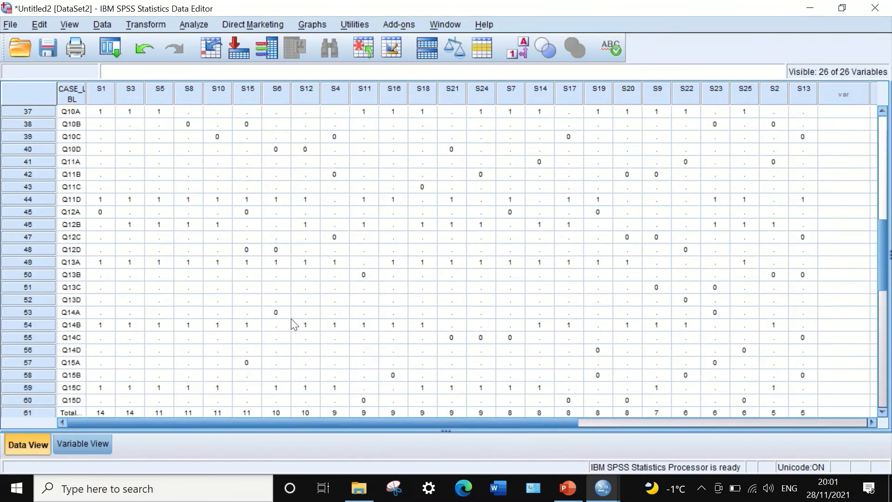
pyautogui.scroll(-3, 290, 318)
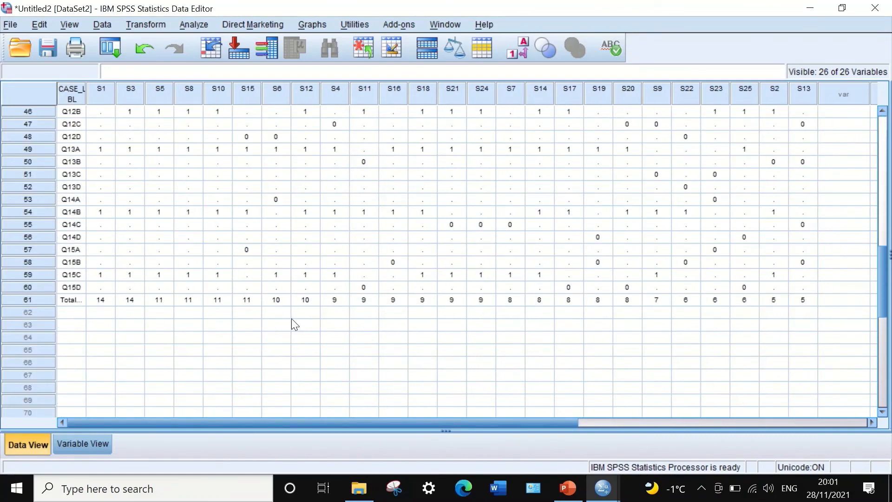
pyautogui.click(20, 298)
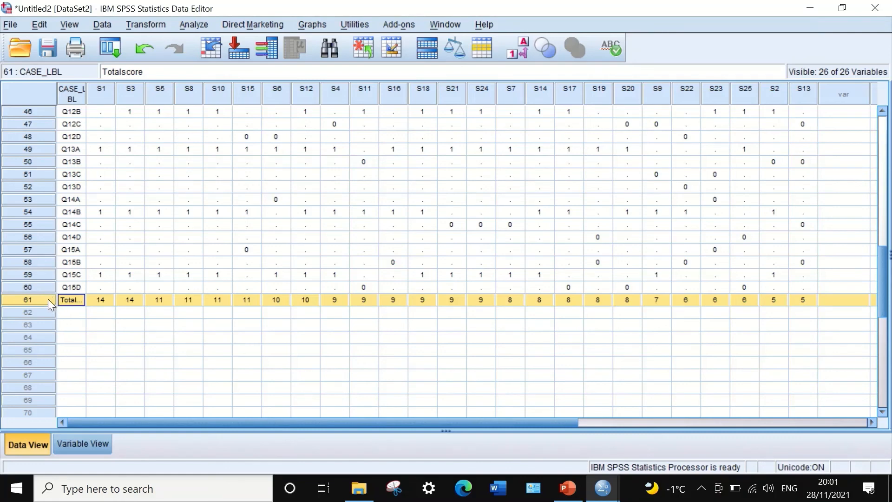
pyautogui.press('Delete')
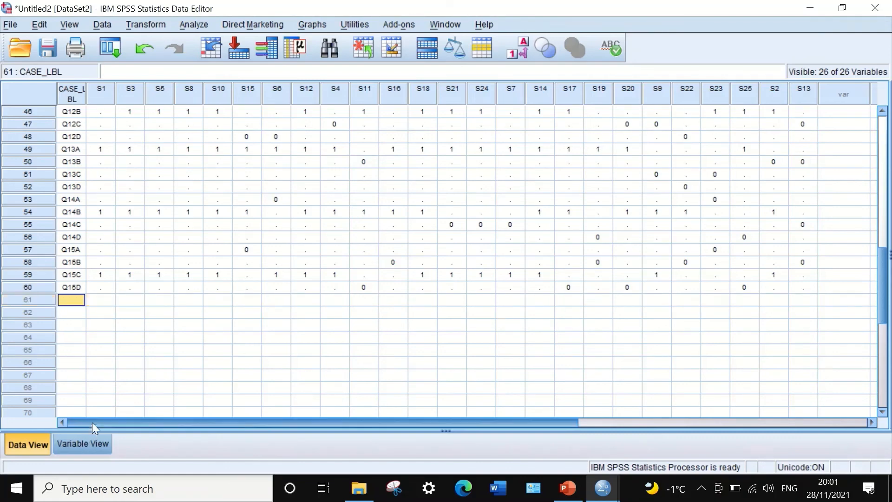
# Step: Start counting values within cases with target variable UG, using the student variables S1, S3, S5, S8, S10, S15 and S6
pyautogui.scroll(15, 66, 374)
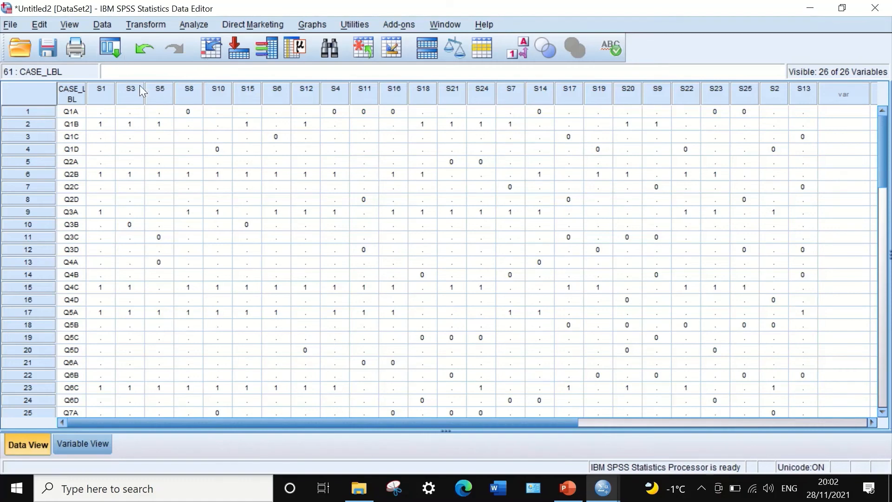
pyautogui.click(146, 25)
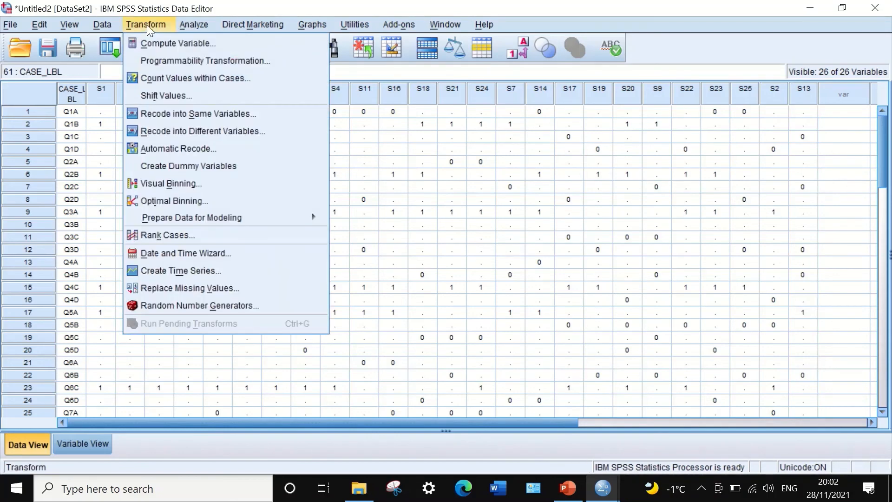
pyautogui.click(166, 79)
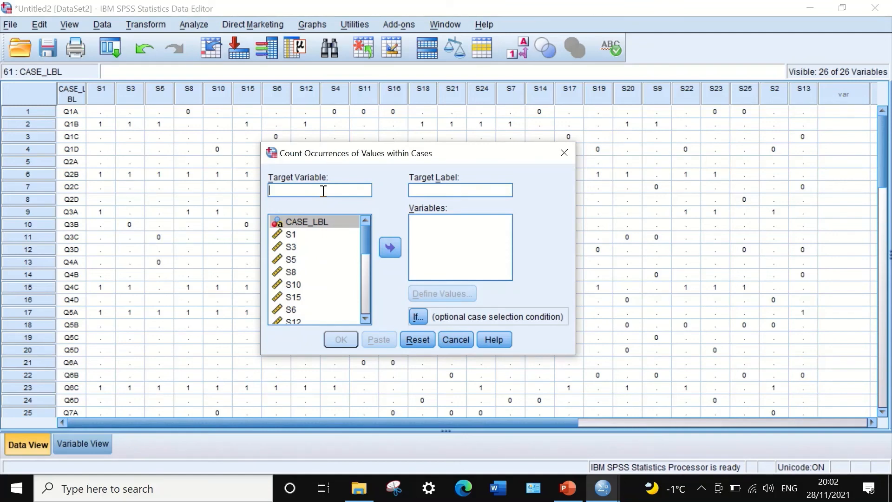
pyautogui.write('UG')
pyautogui.moveTo(362, 235)
pyautogui.mouseDown()
pyautogui.moveTo(364, 243)
pyautogui.moveTo(358, 228)
pyautogui.mouseUp()
pyautogui.scroll(-1, 364, 242)
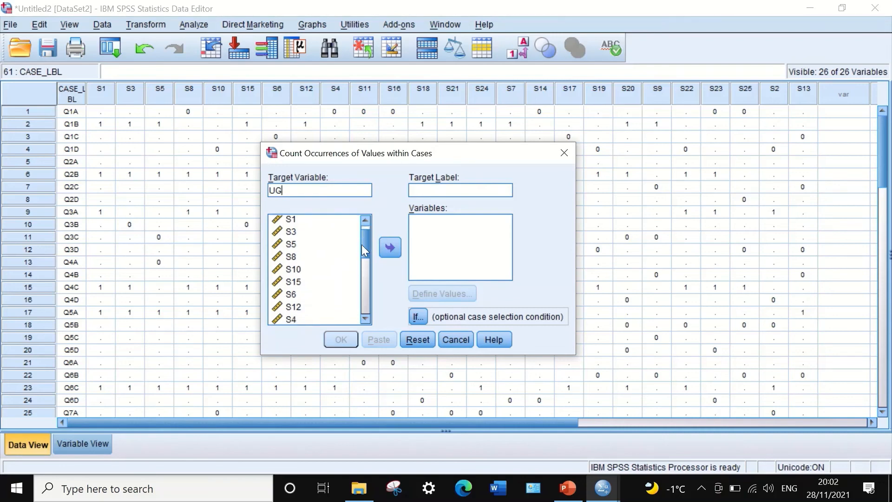
pyautogui.scroll(1, 361, 244)
pyautogui.click(284, 236)
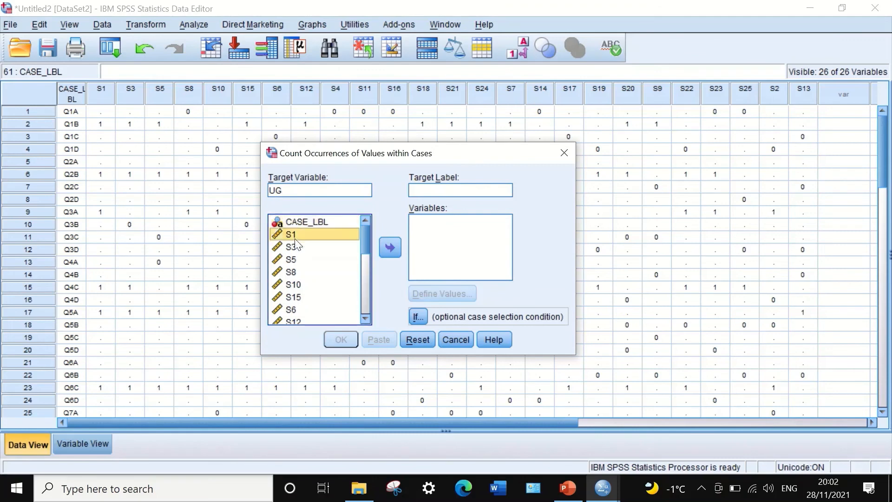
pyautogui.keyDown('shift'); pyautogui.click(292, 247); pyautogui.keyUp('shift')
pyautogui.keyDown('shift'); pyautogui.click(292, 258); pyautogui.keyUp('shift')
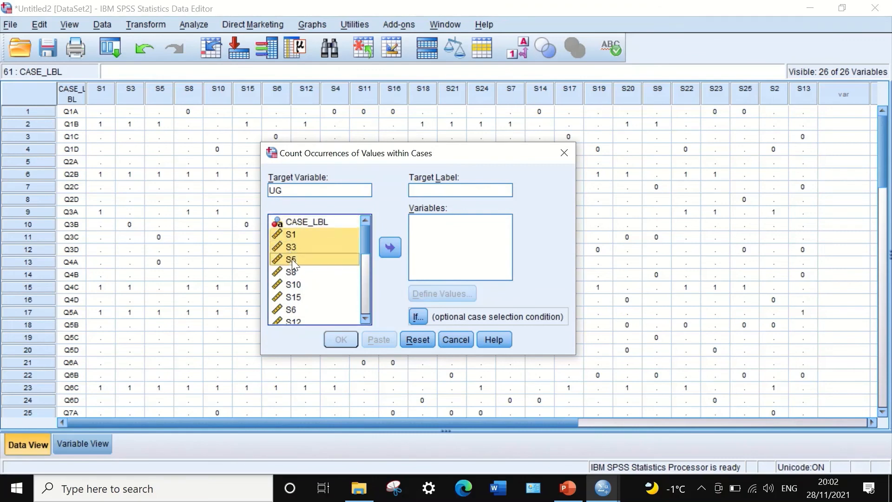
pyautogui.keyDown('shift'); pyautogui.click(291, 271); pyautogui.keyUp('shift')
pyautogui.keyDown('shift'); pyautogui.click(293, 285); pyautogui.keyUp('shift')
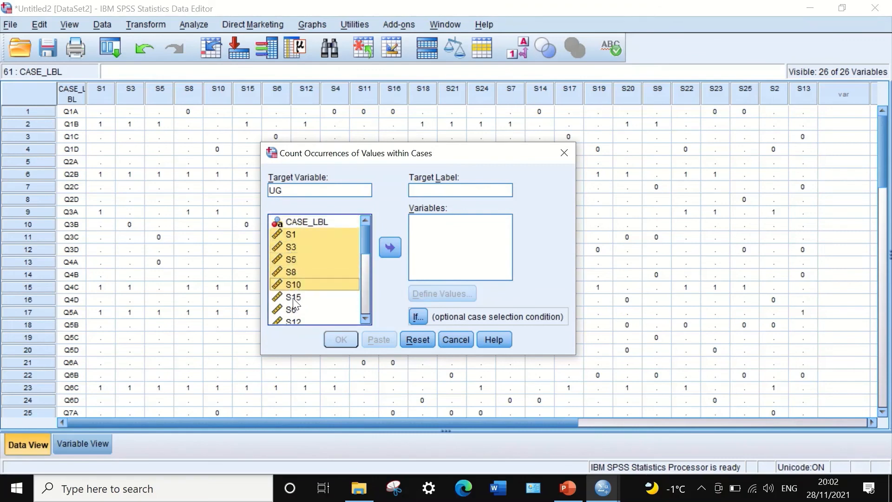
pyautogui.keyDown('shift'); pyautogui.click(294, 297); pyautogui.keyUp('shift')
pyautogui.keyDown('shift'); pyautogui.click(293, 310); pyautogui.keyUp('shift')
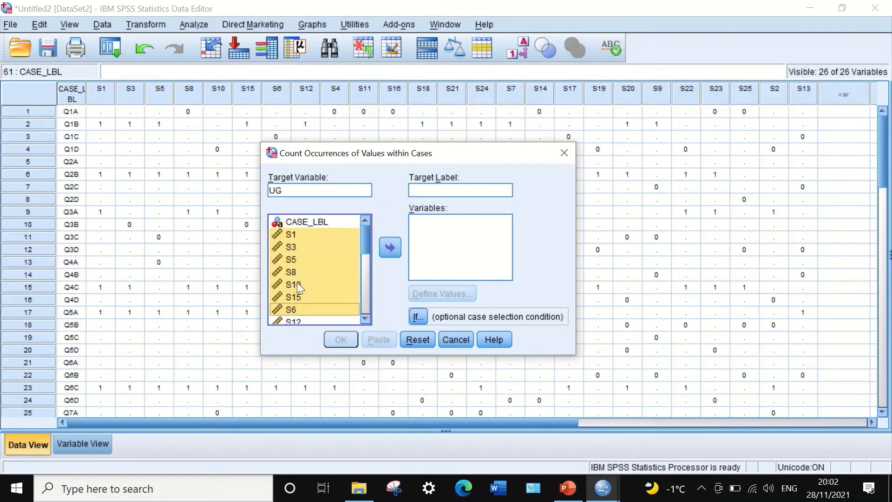
pyautogui.click(387, 247)
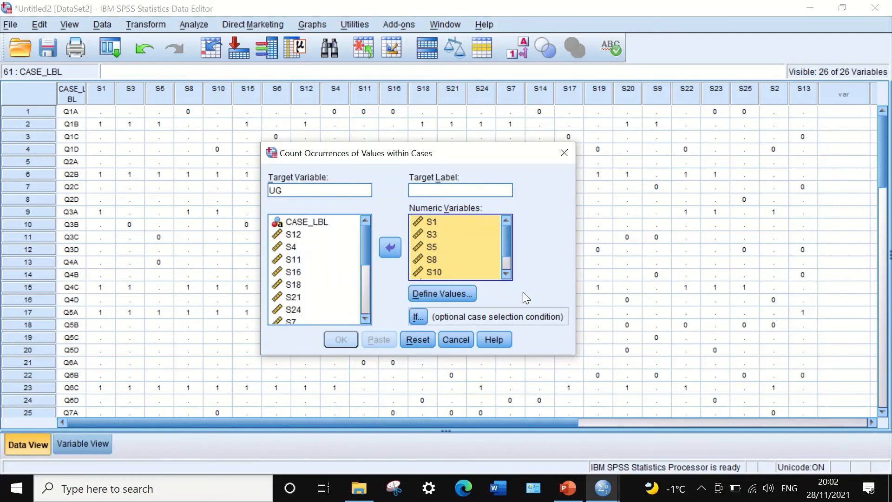
# Step: Define the values to count as the range 0 through 1, and run the UG count
pyautogui.click(443, 291)
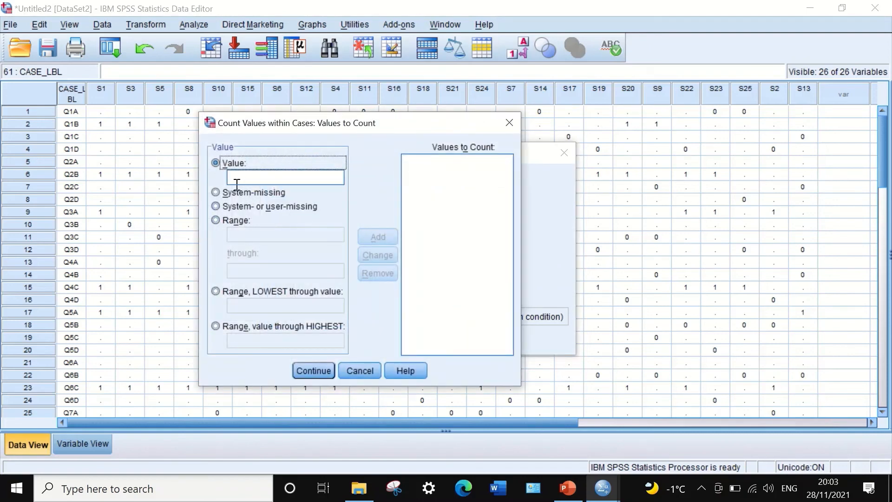
pyautogui.click(230, 220)
pyautogui.click(235, 236)
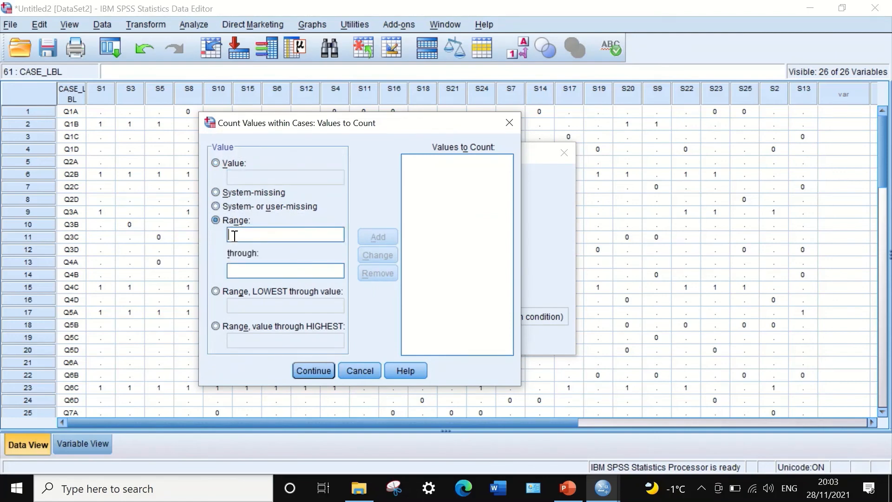
pyautogui.write('0')
pyautogui.click(260, 272)
pyautogui.write('1')
pyautogui.click(380, 237)
pyautogui.click(324, 368)
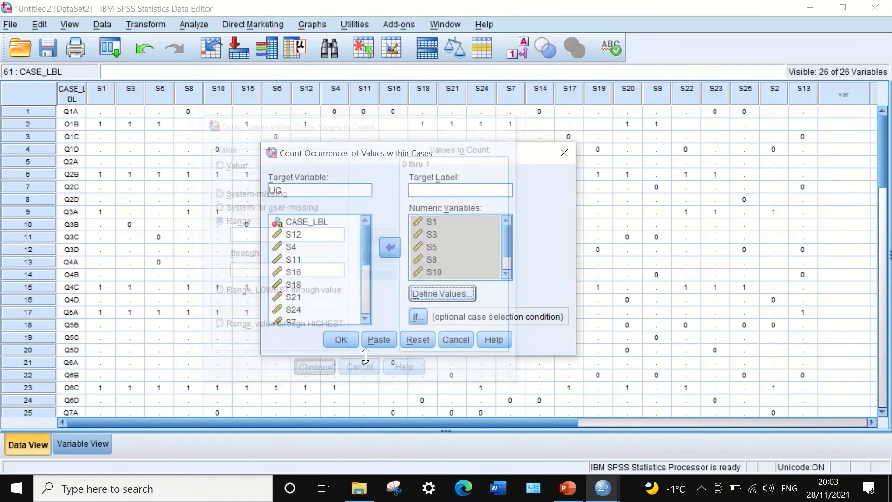
pyautogui.click(340, 340)
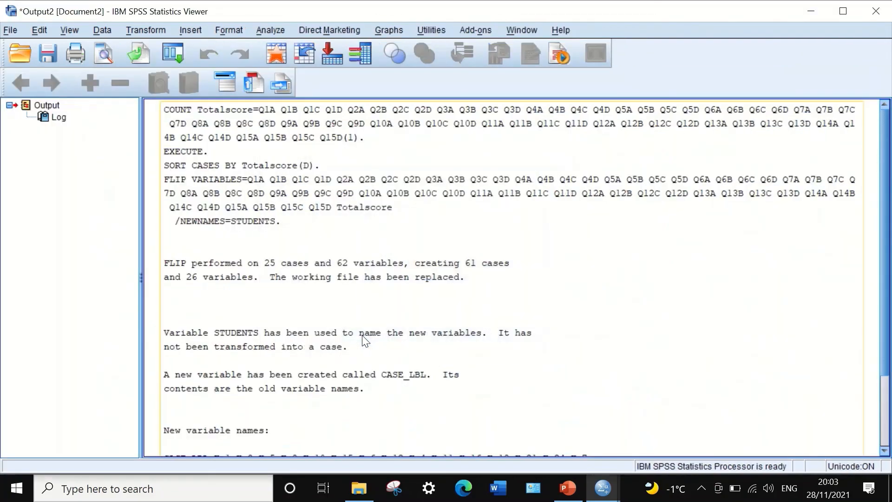
# Step: Set the UG variable to 0 decimals, a column width of 4 and Center alignment, and return to the data
pyautogui.click(808, 9)
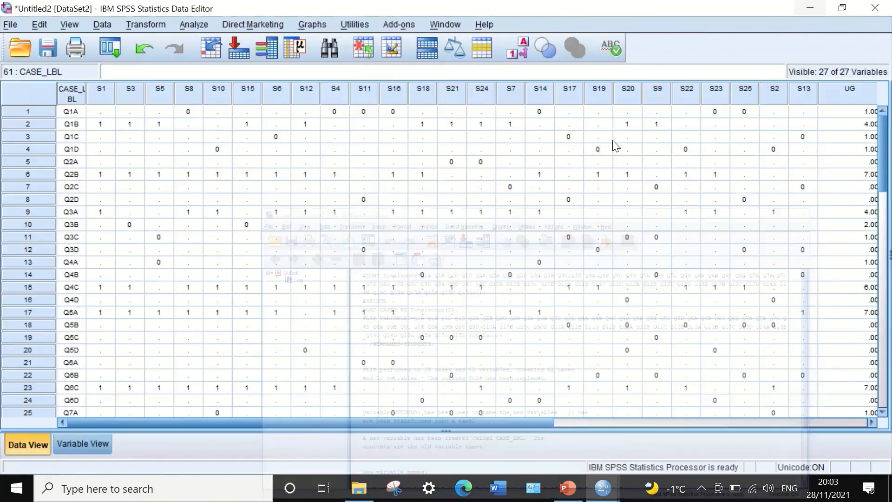
pyautogui.moveTo(526, 418); pyautogui.dragTo(715, 418)
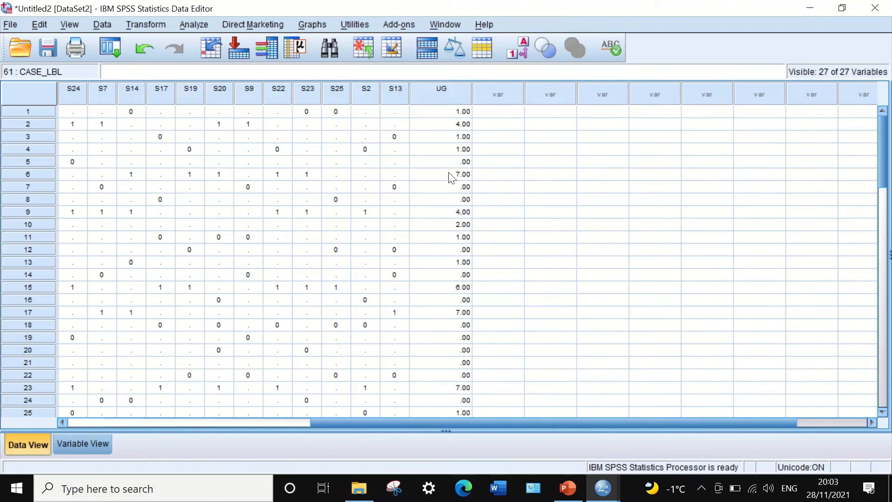
pyautogui.click(90, 445)
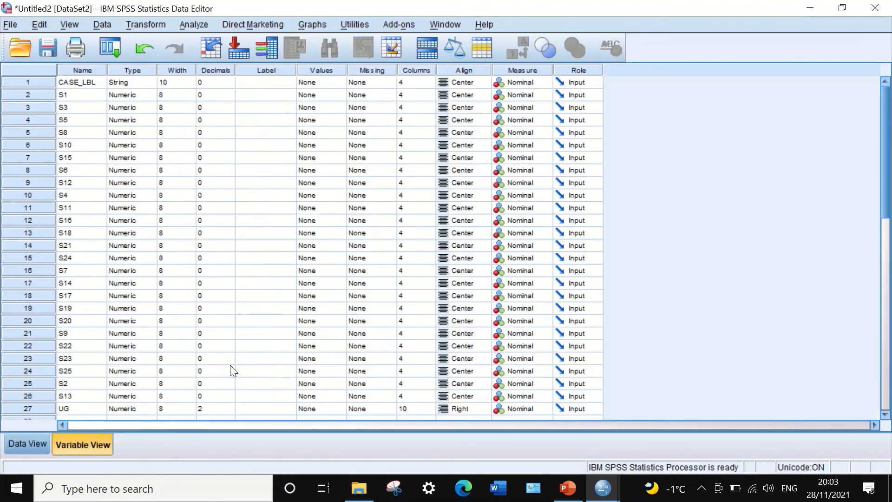
pyautogui.click(228, 409)
pyautogui.doubleClick(233, 410)
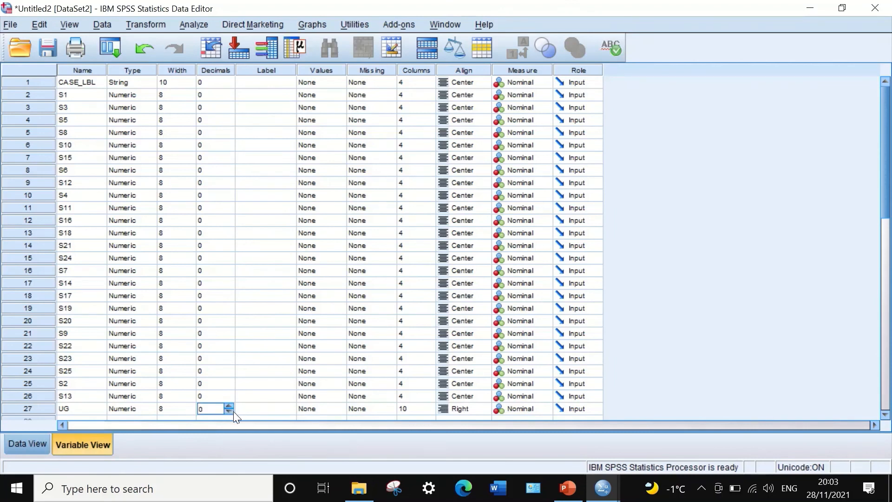
pyautogui.click(407, 409)
pyautogui.write('4')
pyautogui.click(467, 409)
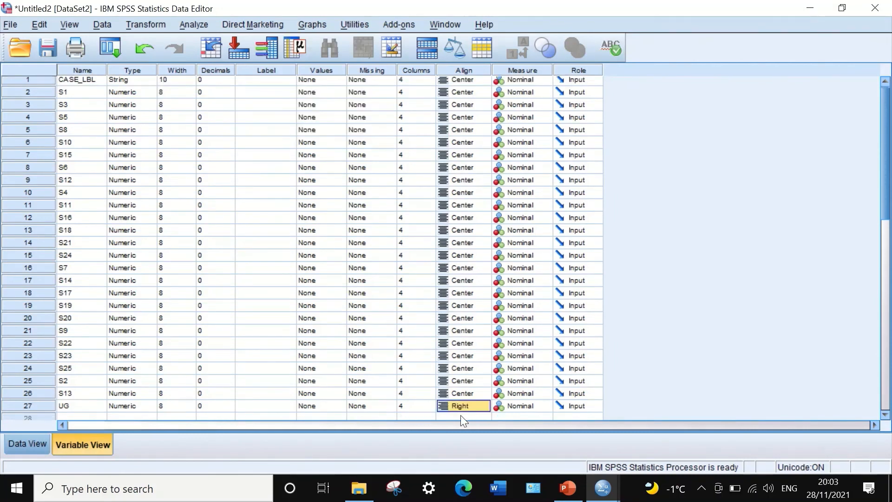
pyautogui.click(459, 406)
pyautogui.click(459, 442)
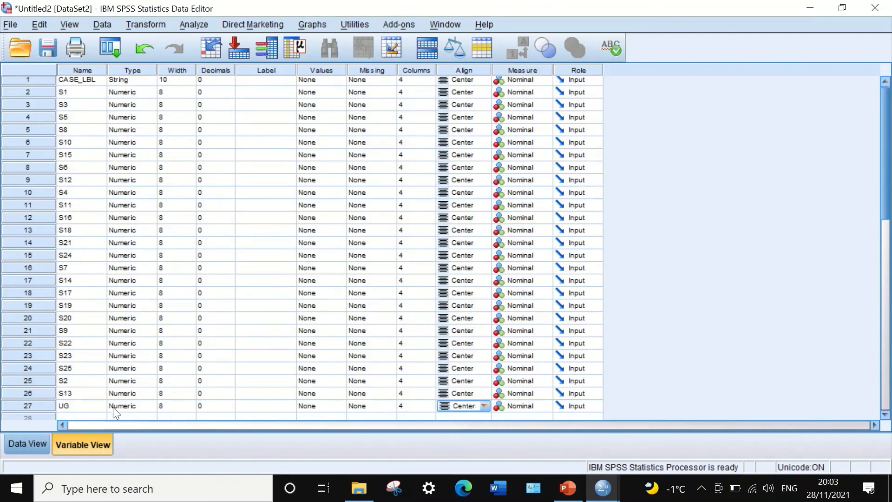
pyautogui.click(28, 444)
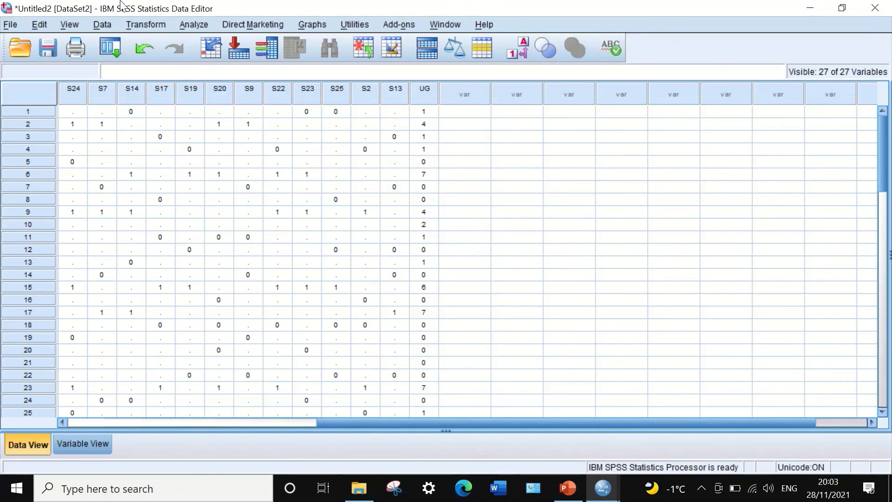
# Step: Reset the count of values within cases and set target variable LG with student variables S20, S9, S22, S23, S25, S2 and S13
pyautogui.click(151, 25)
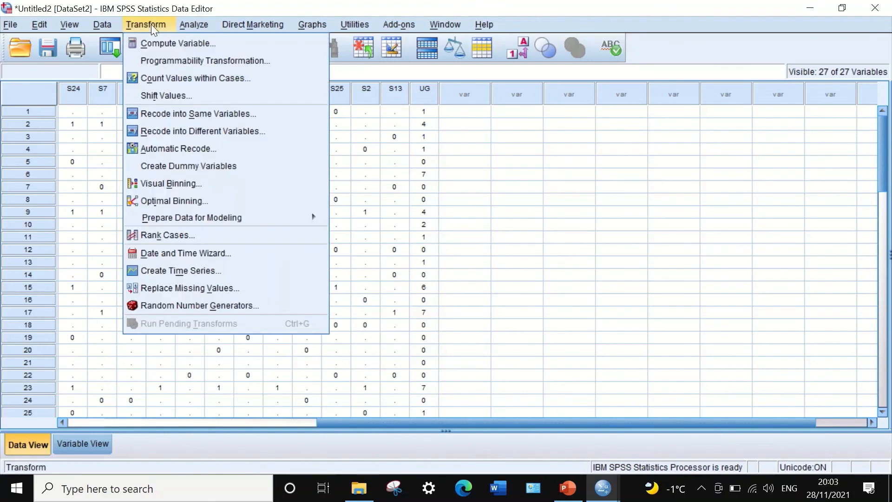
pyautogui.click(169, 77)
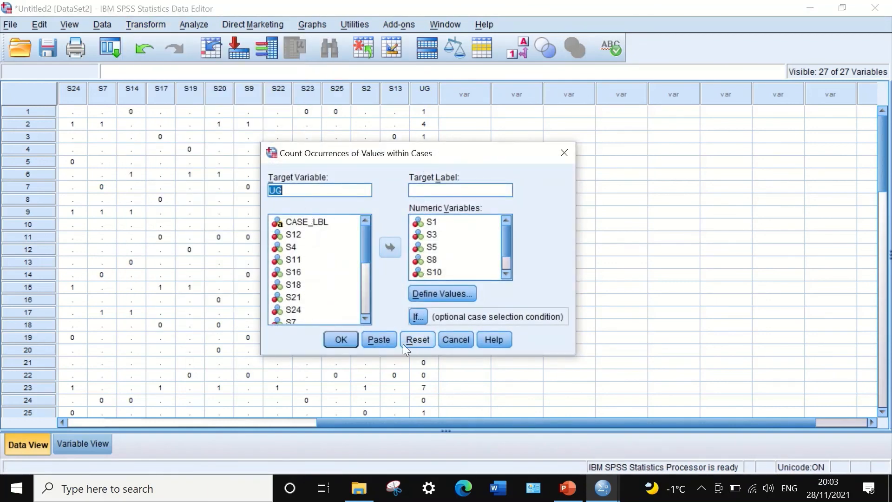
pyautogui.click(413, 338)
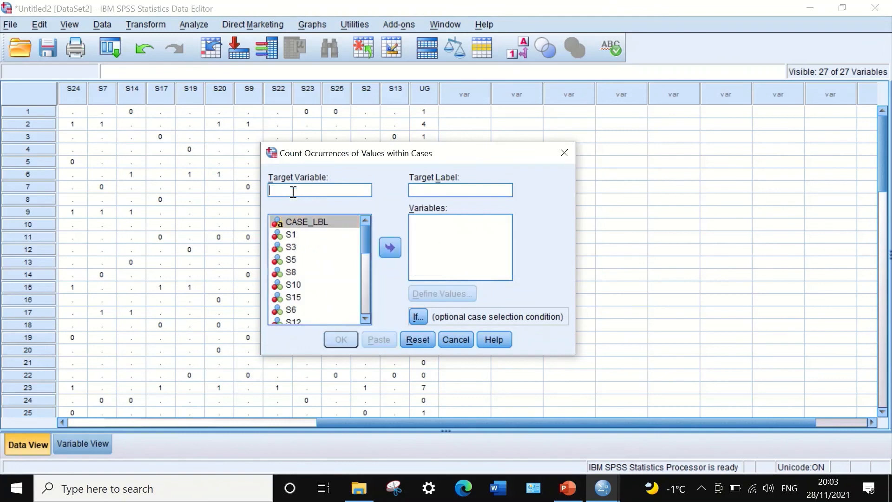
pyautogui.write('LG')
pyautogui.moveTo(364, 238); pyautogui.dragTo(352, 305)
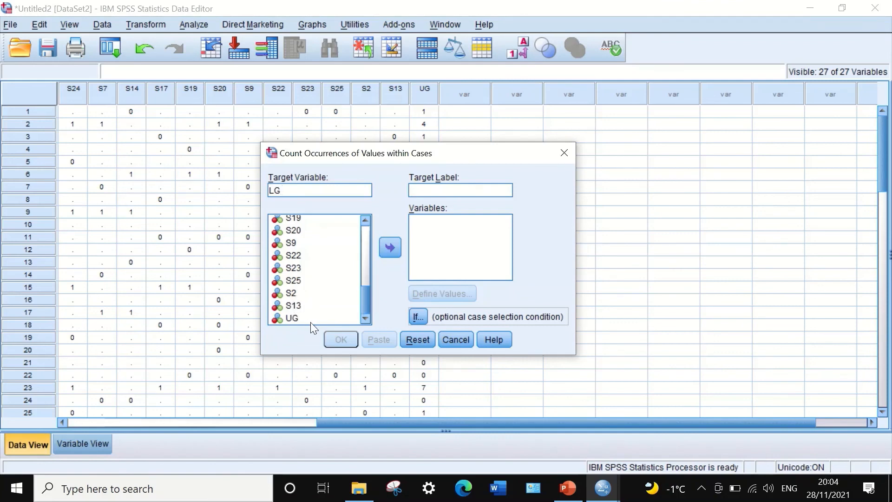
pyautogui.click(287, 304)
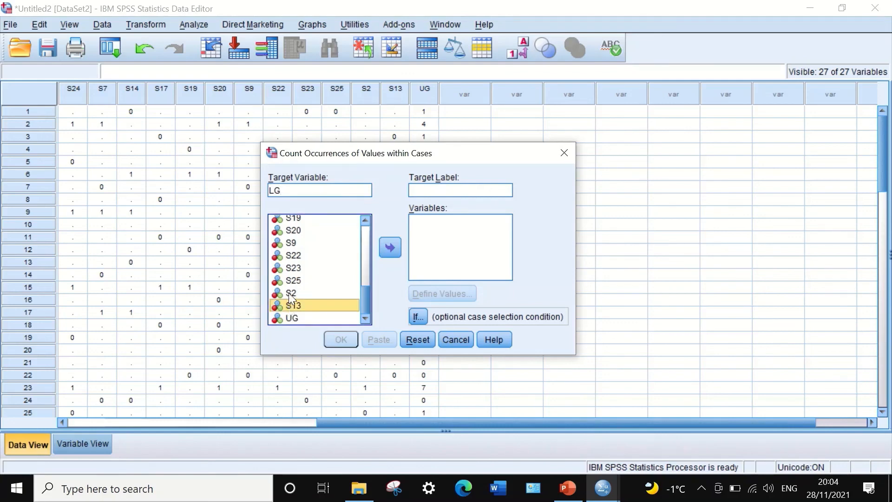
pyautogui.keyDown('ctrl'); pyautogui.click(289, 293); pyautogui.keyUp('ctrl')
pyautogui.moveTo(293, 285); pyautogui.dragTo(291, 227)
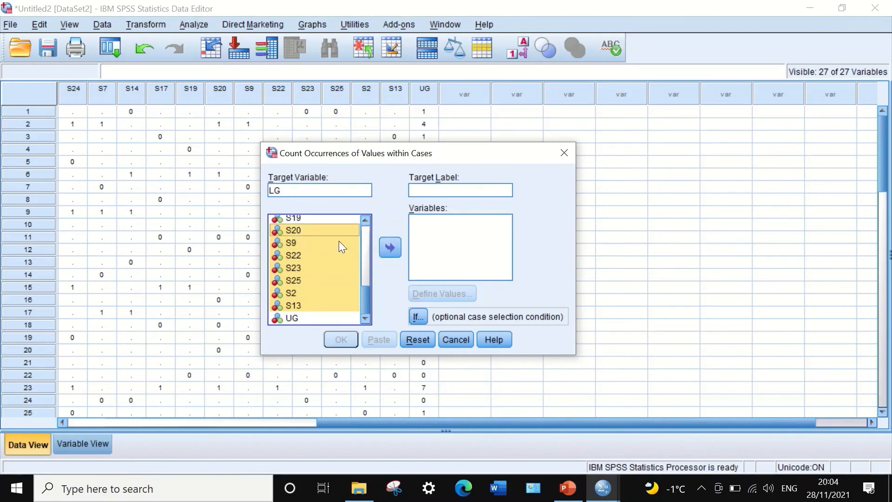
pyautogui.click(396, 249)
# Step: Define the values to count as the range 0 through 1, and run the LG count
pyautogui.click(449, 295)
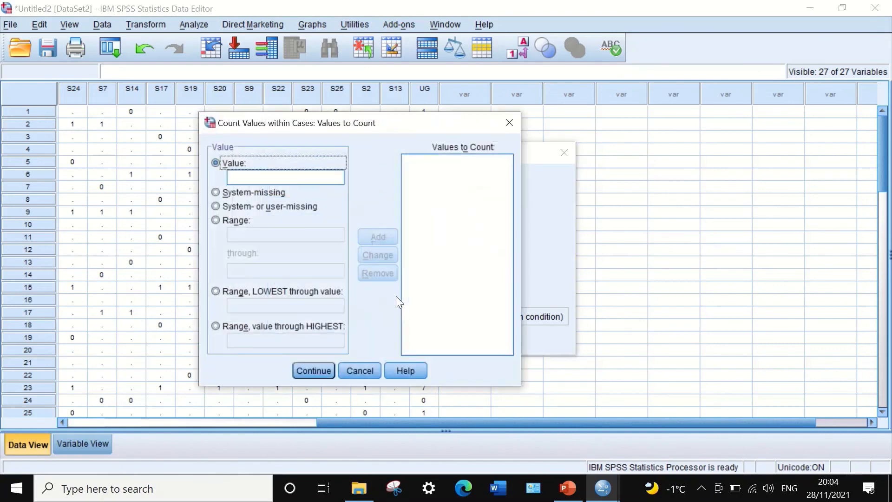
pyautogui.click(216, 220)
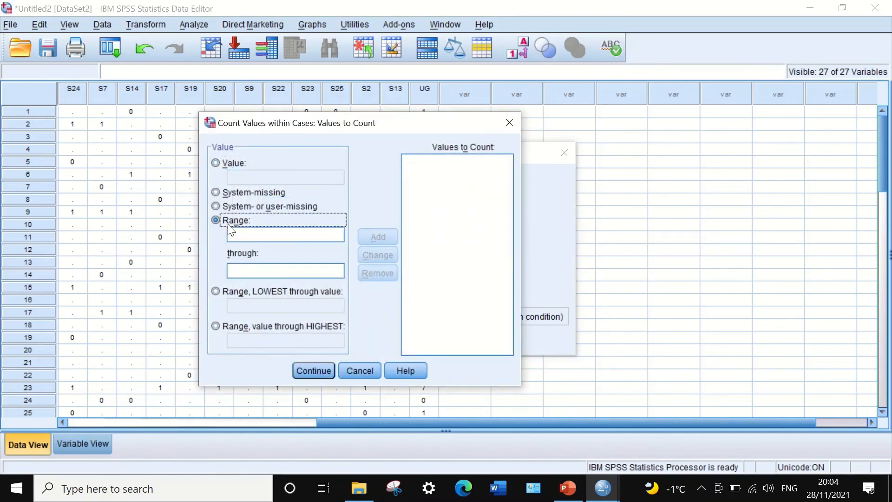
pyautogui.click(238, 232)
pyautogui.write('0')
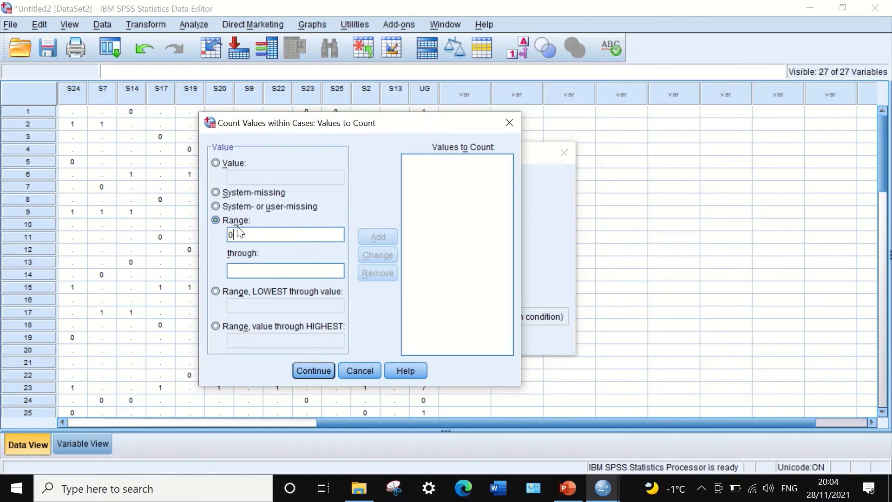
pyautogui.click(246, 271)
pyautogui.write('1')
pyautogui.click(377, 237)
pyautogui.click(312, 370)
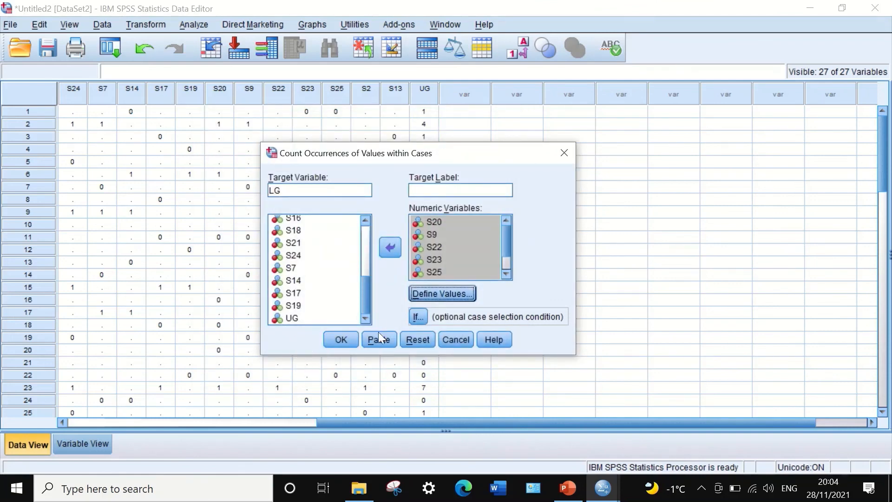
pyautogui.click(342, 339)
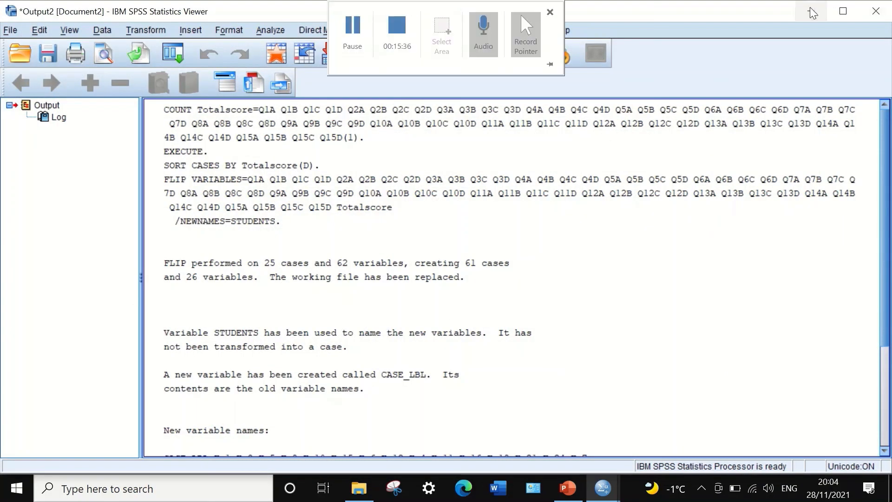
# Step: Set the LG variable to 0 decimals, a column width of 4 and Center alignment, and return to the data
pyautogui.click(811, 12)
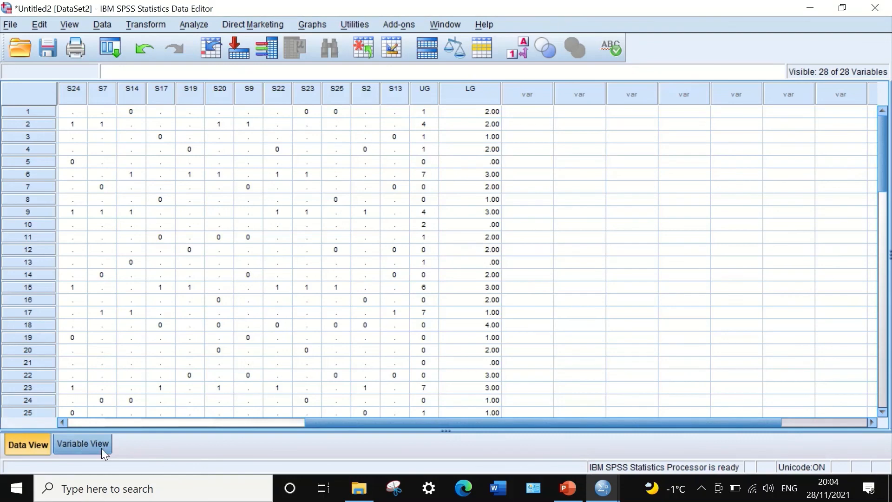
pyautogui.click(83, 442)
pyautogui.scroll(-4, 219, 395)
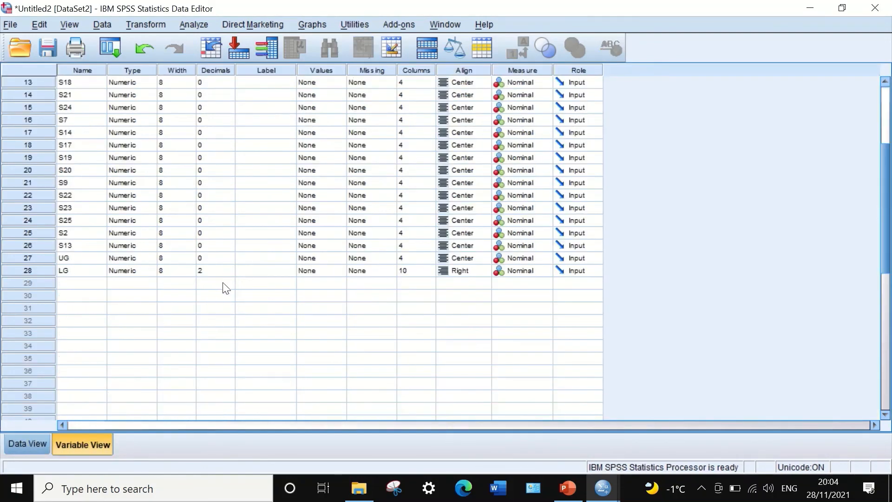
pyautogui.click(225, 270)
pyautogui.click(230, 273)
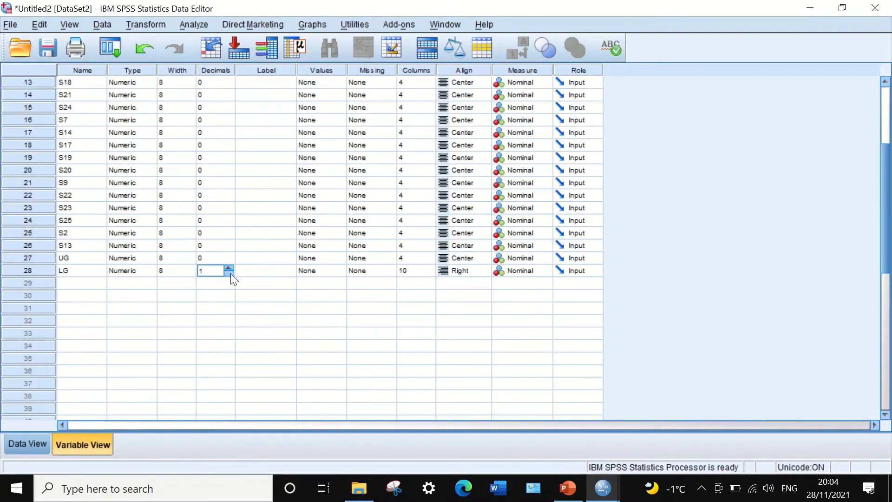
pyautogui.click(230, 273)
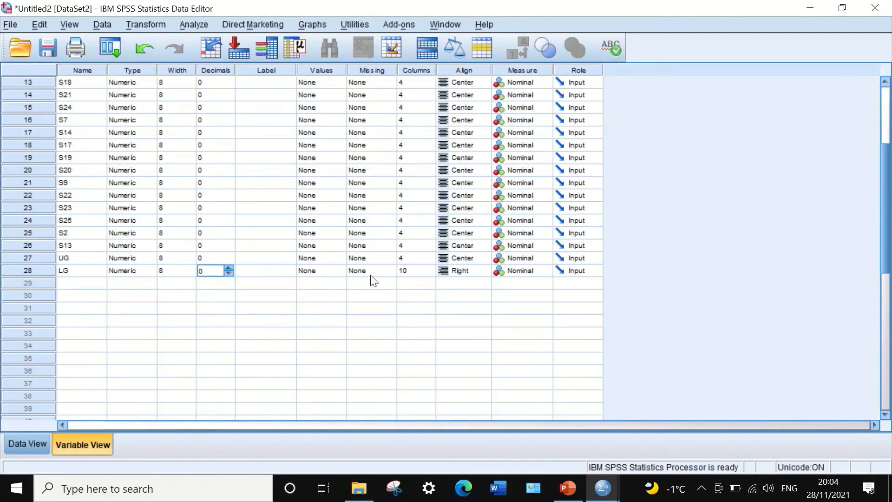
pyautogui.click(420, 271)
pyautogui.moveTo(420, 271); pyautogui.dragTo(397, 270)
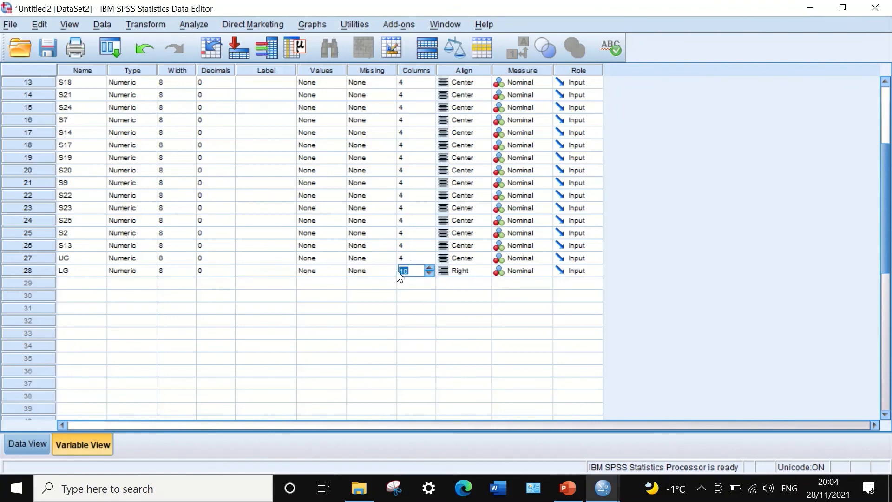
pyautogui.write('4')
pyautogui.click(481, 271)
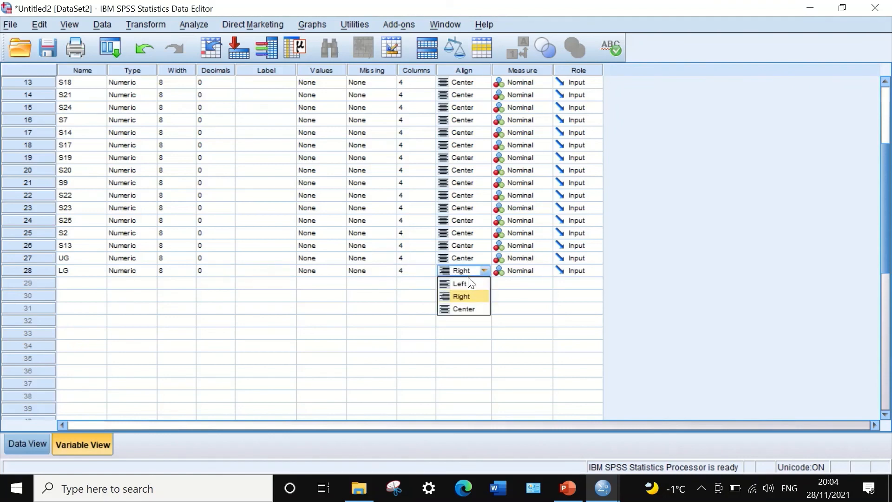
pyautogui.click(455, 305)
pyautogui.click(28, 442)
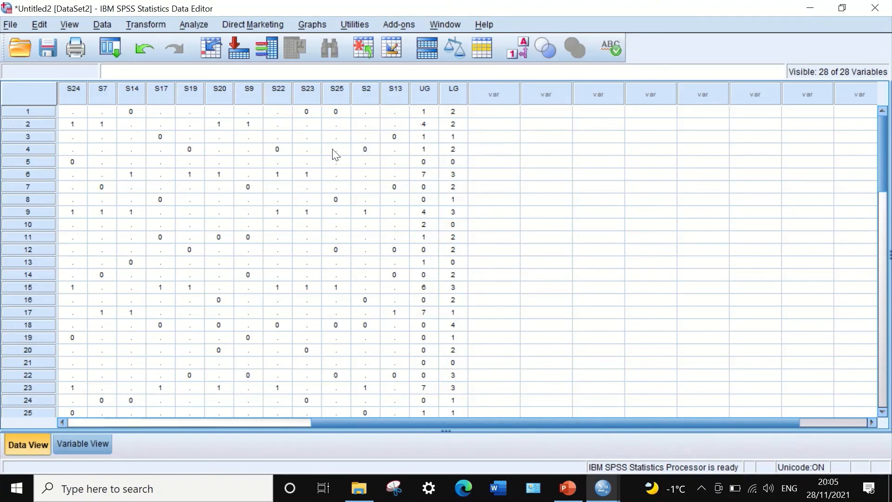
# Step: Set up a Compute Variable calculation with target variable ID and the numeric expression (UG - LG)
pyautogui.click(139, 19)
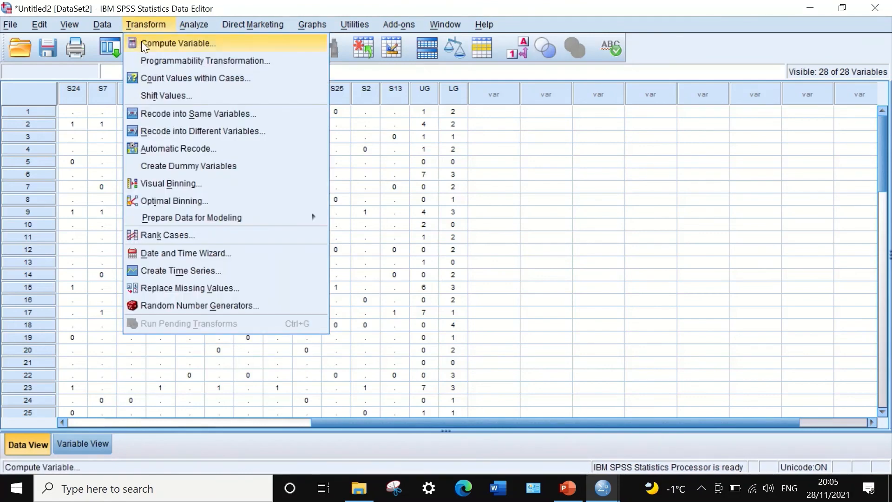
pyautogui.click(141, 43)
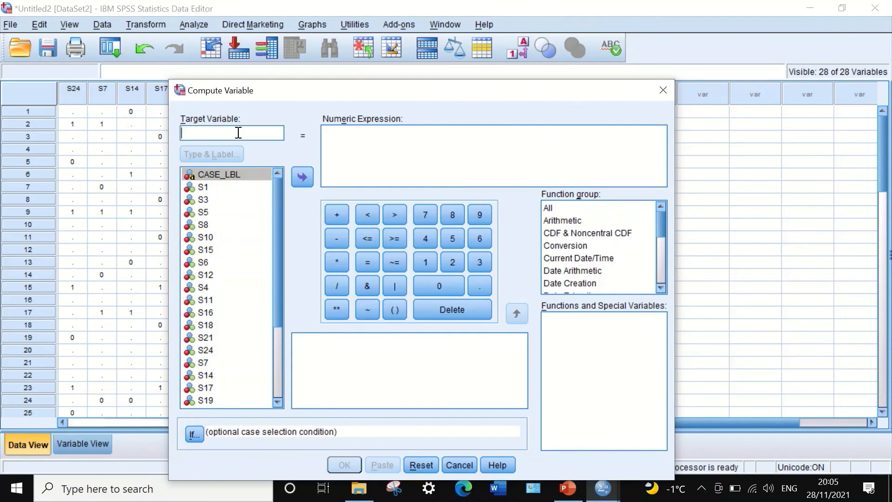
pyautogui.write('ID')
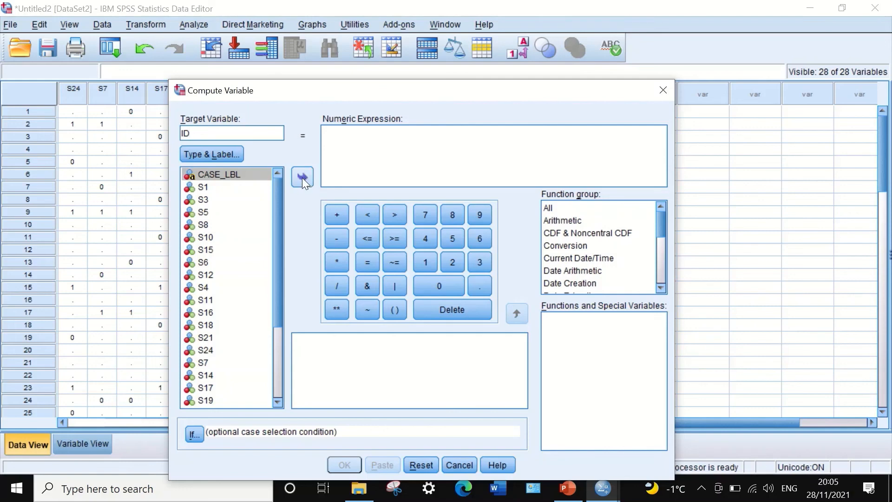
pyautogui.click(355, 140)
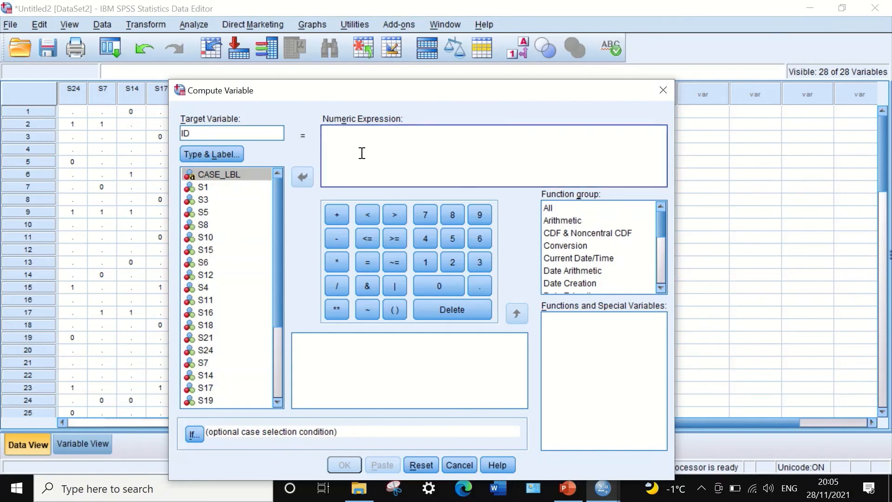
pyautogui.write('(')
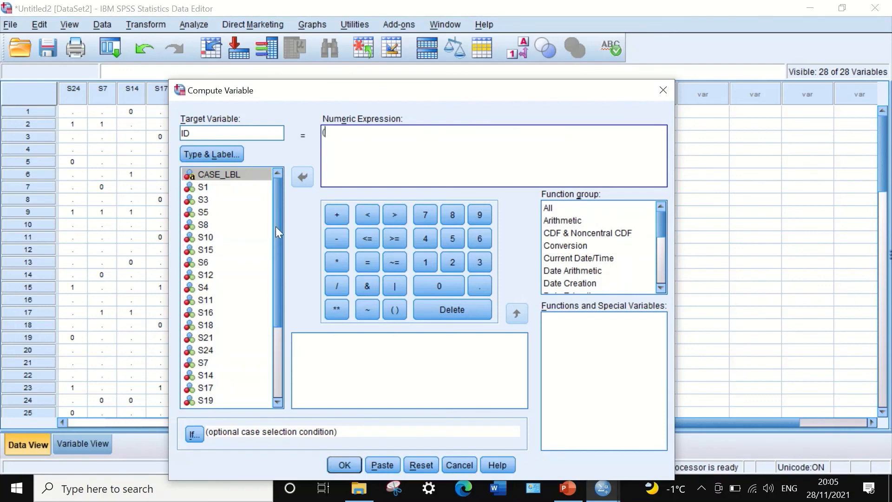
pyautogui.moveTo(278, 225); pyautogui.dragTo(273, 361)
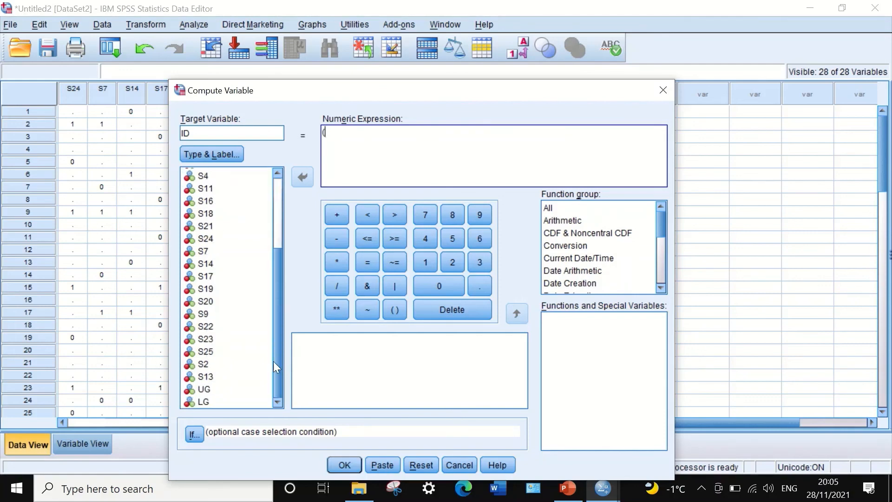
pyautogui.click(203, 391)
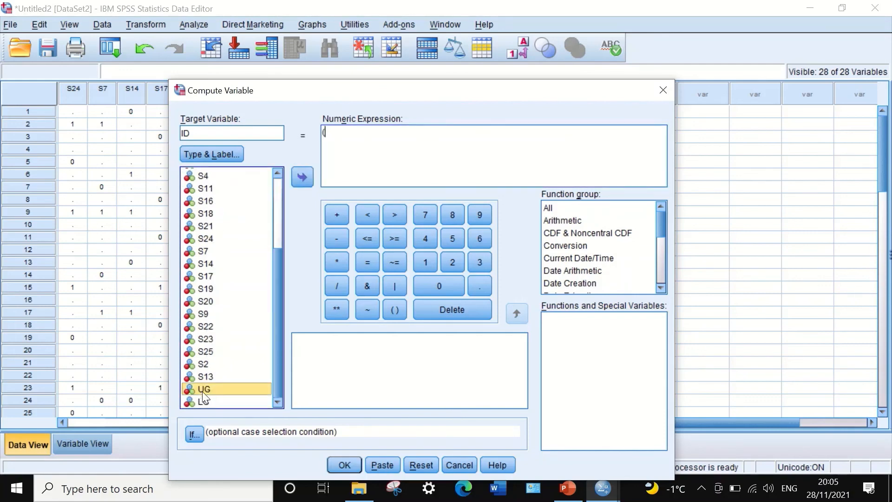
pyautogui.click(300, 177)
pyautogui.click(337, 239)
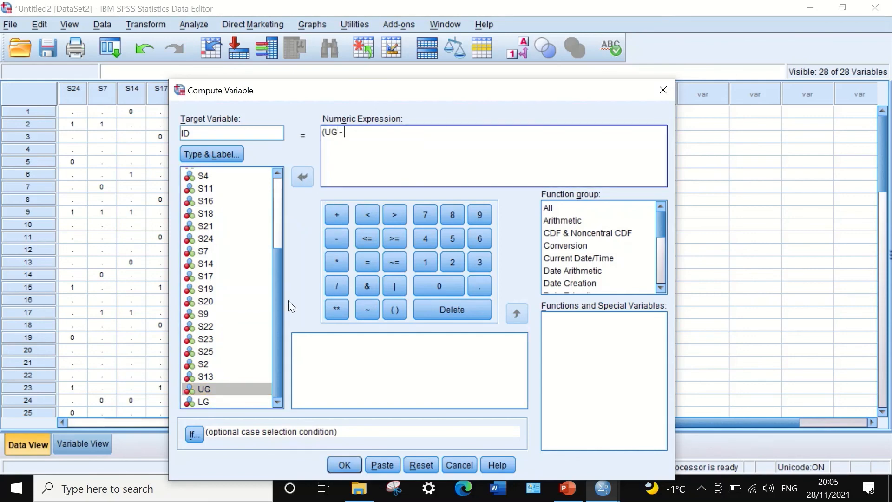
pyautogui.click(201, 402)
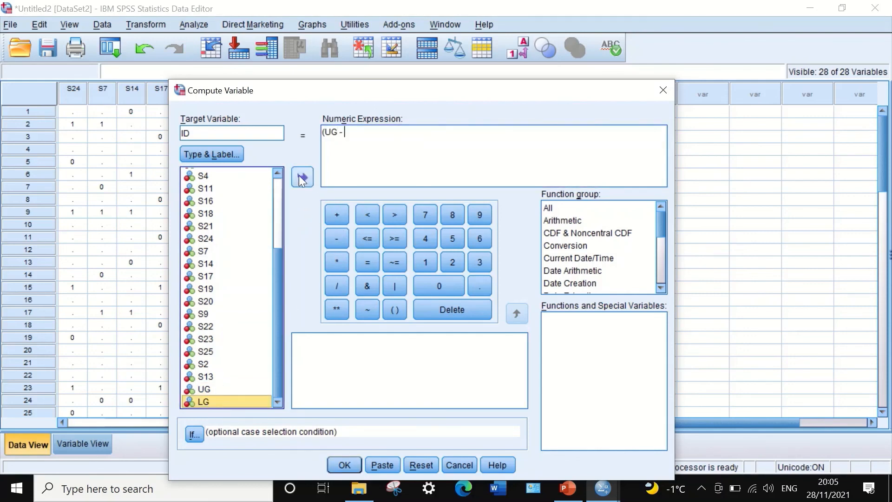
pyautogui.click(300, 175)
pyautogui.write(')')
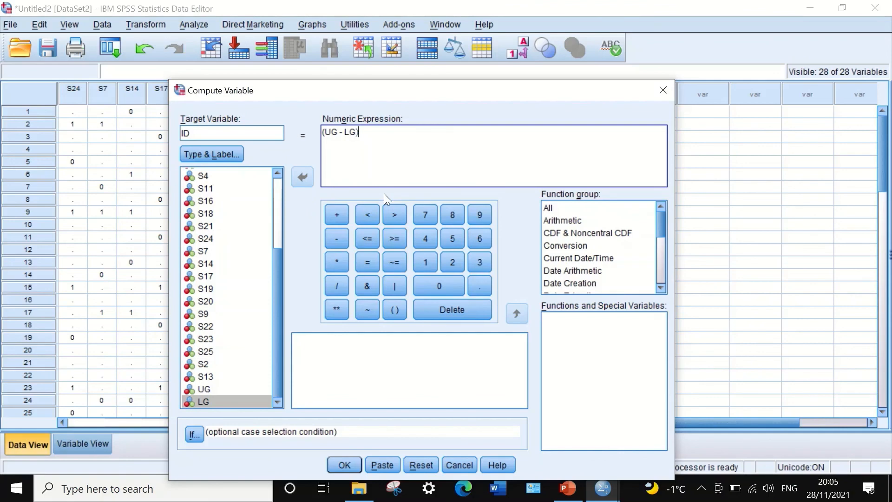
# Step: Divide the (UG - LG) expression by 7, run the computation and return to the data
pyautogui.click(336, 284)
pyautogui.click(425, 215)
pyautogui.click(343, 465)
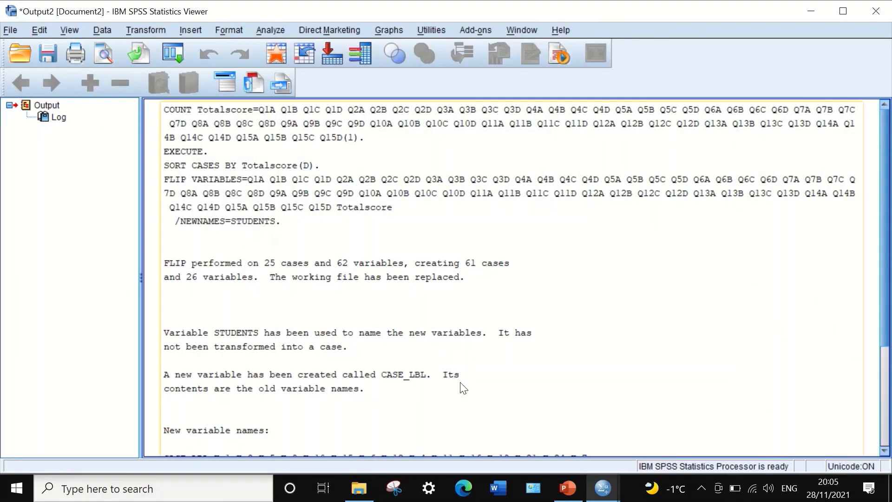
pyautogui.click(809, 10)
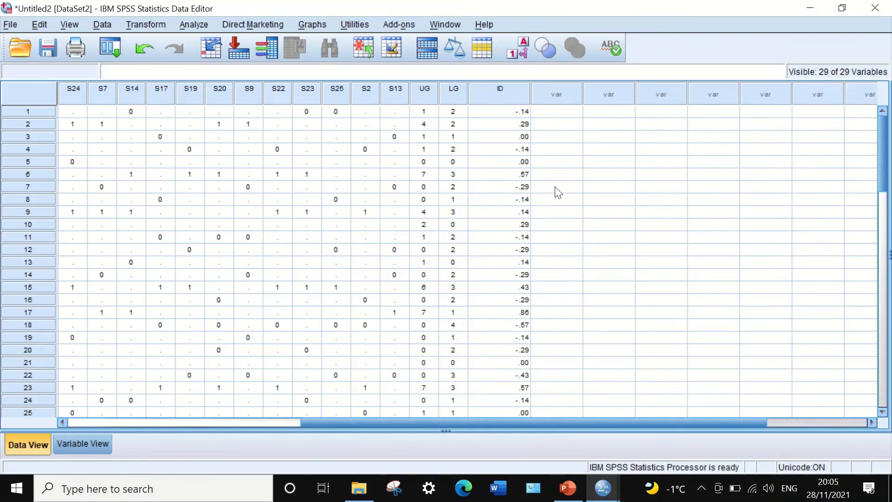
# Step: Set the ID variable to 3 decimals, a column width of 4 and Center alignment, and return to the data
pyautogui.click(87, 445)
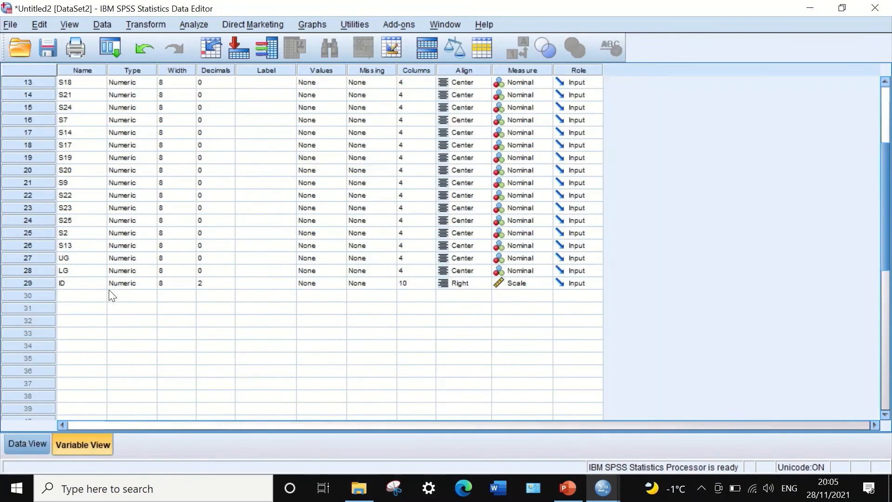
pyautogui.click(226, 286)
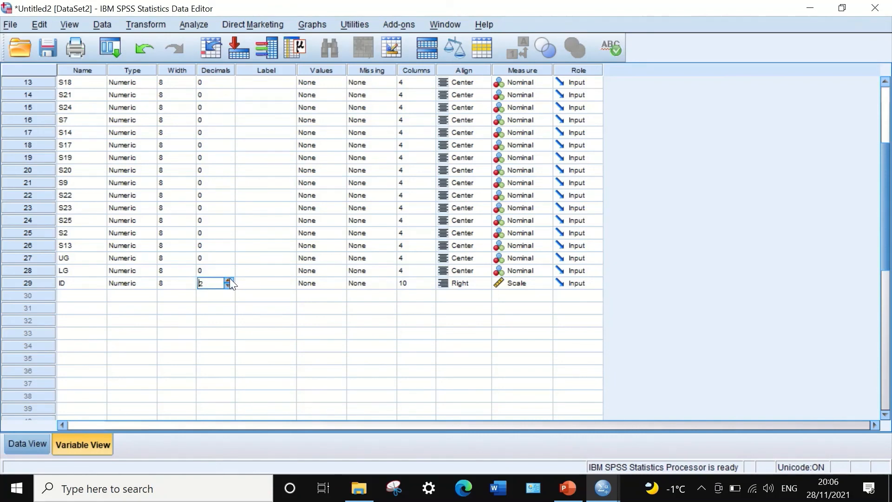
pyautogui.click(420, 284)
pyautogui.doubleClick(409, 283)
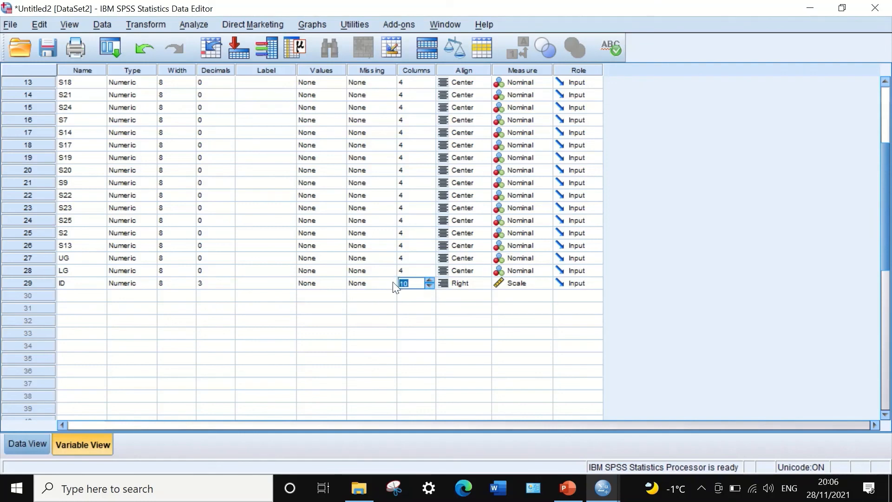
pyautogui.write('4')
pyautogui.click(483, 285)
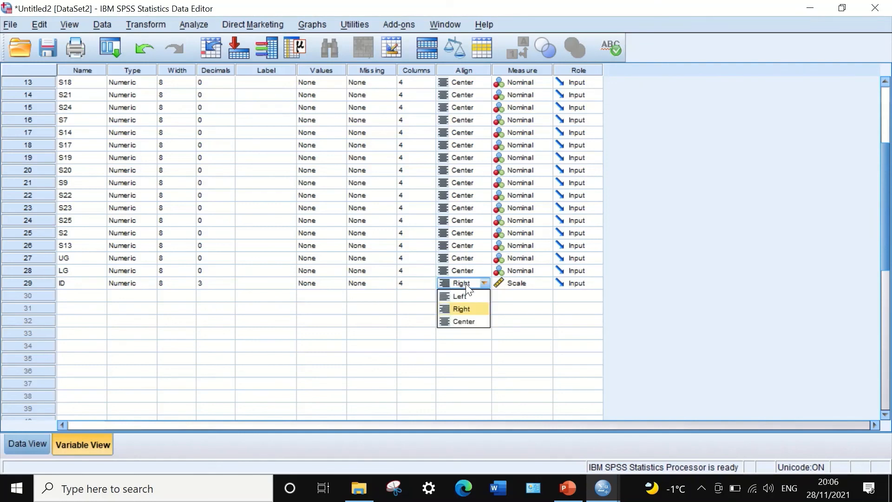
pyautogui.click(449, 319)
pyautogui.click(21, 444)
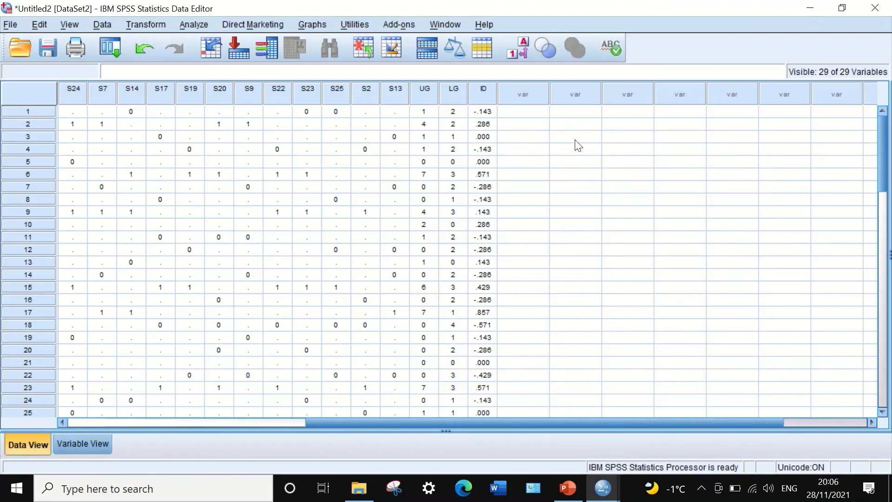
# Step: Examine the ID values against the option labels and the UG and LG counts, including case 3 and option Q3B
pyautogui.moveTo(621, 420); pyautogui.dragTo(191, 377)
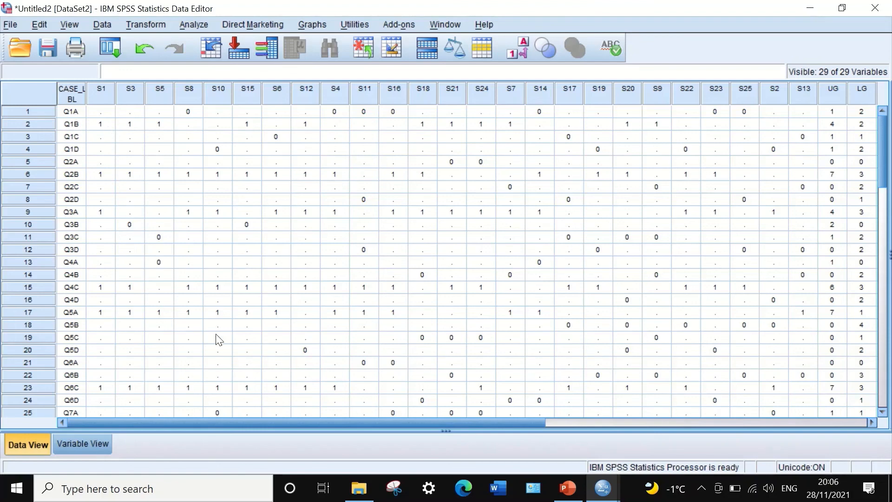
pyautogui.moveTo(243, 423); pyautogui.dragTo(473, 427)
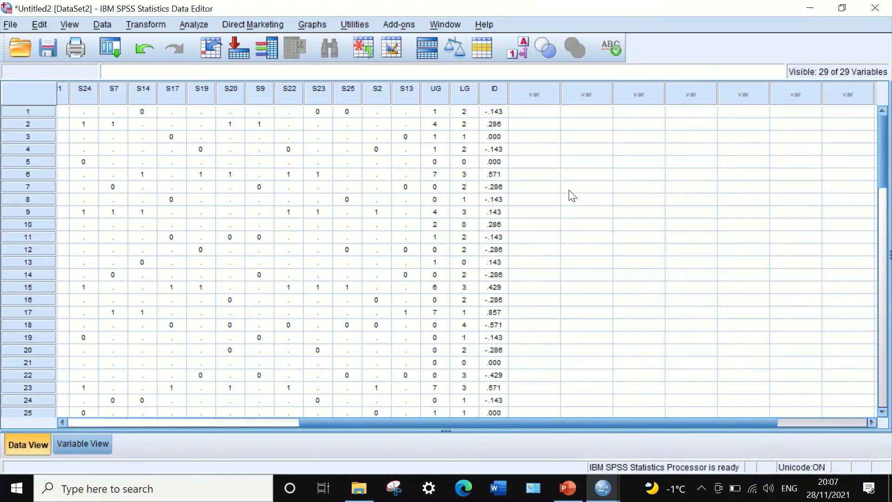
pyautogui.click(497, 136)
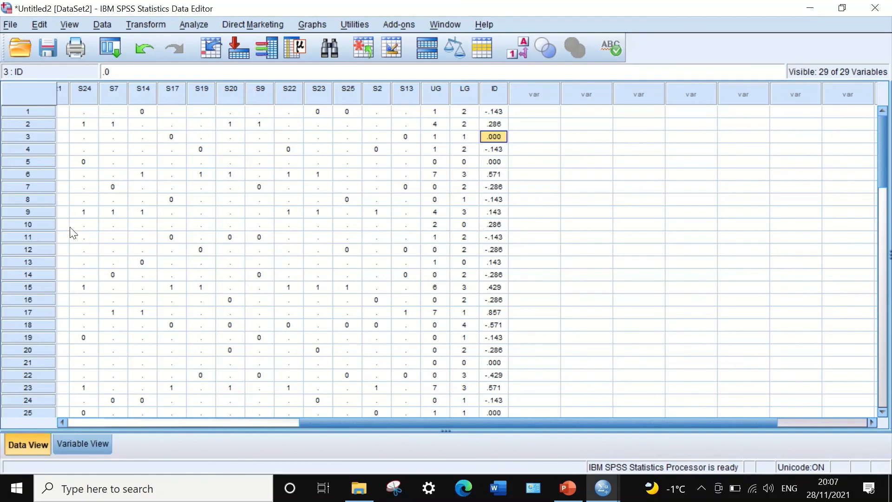
pyautogui.click(49, 225)
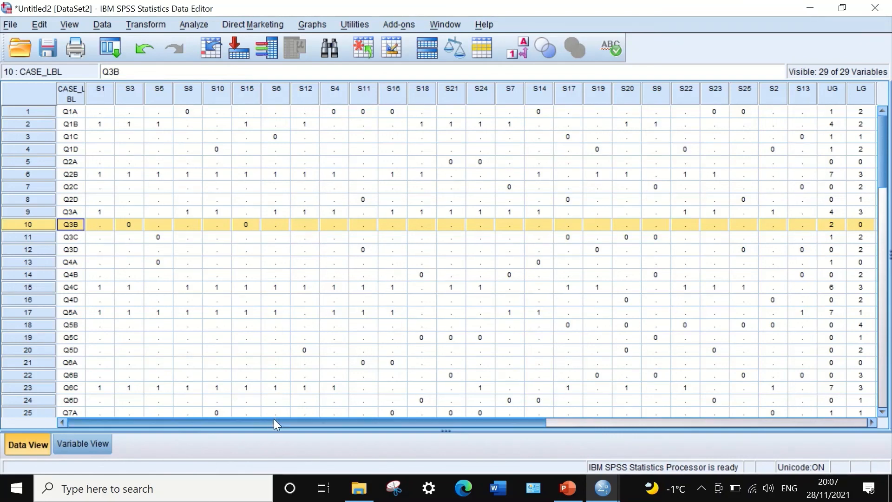
pyautogui.moveTo(274, 419); pyautogui.dragTo(489, 433)
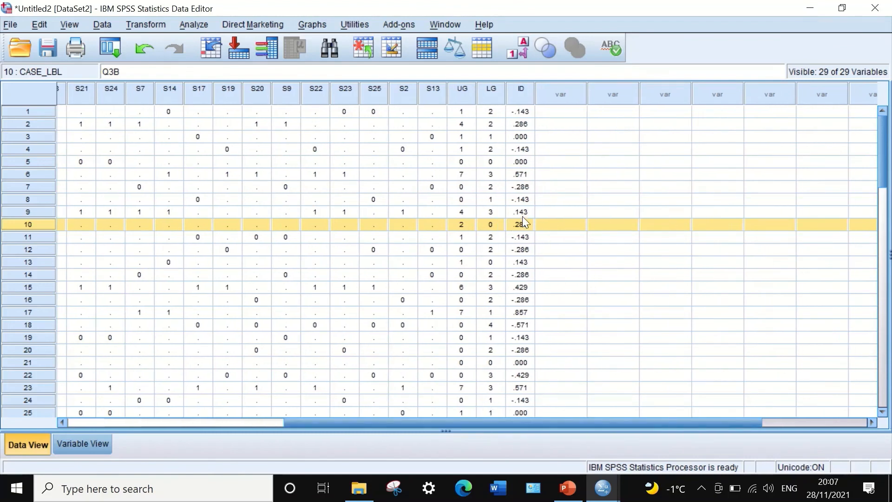